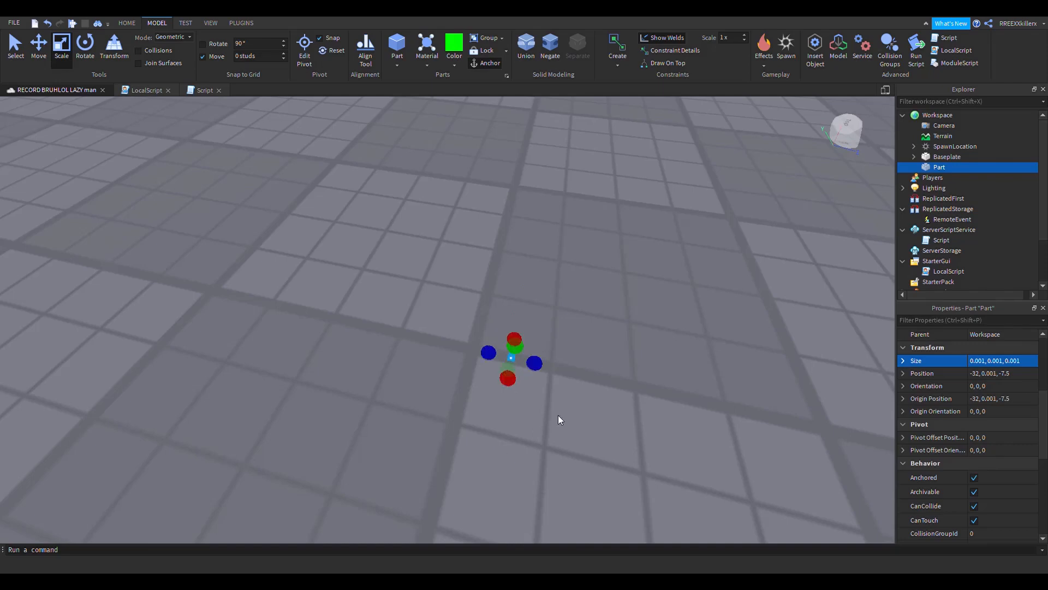
- Select the tiny part on the baseplate and move it up to a height of about 0.32 studs
{"action": "left_click", "coordinate": [585, 390]}
{"action": "right_click_drag", "start_coordinate": [585, 390], "coordinate": [585, 390]}
{"action": "left_click_drag", "start_coordinate": [429, 347], "coordinate": [658, 470]}
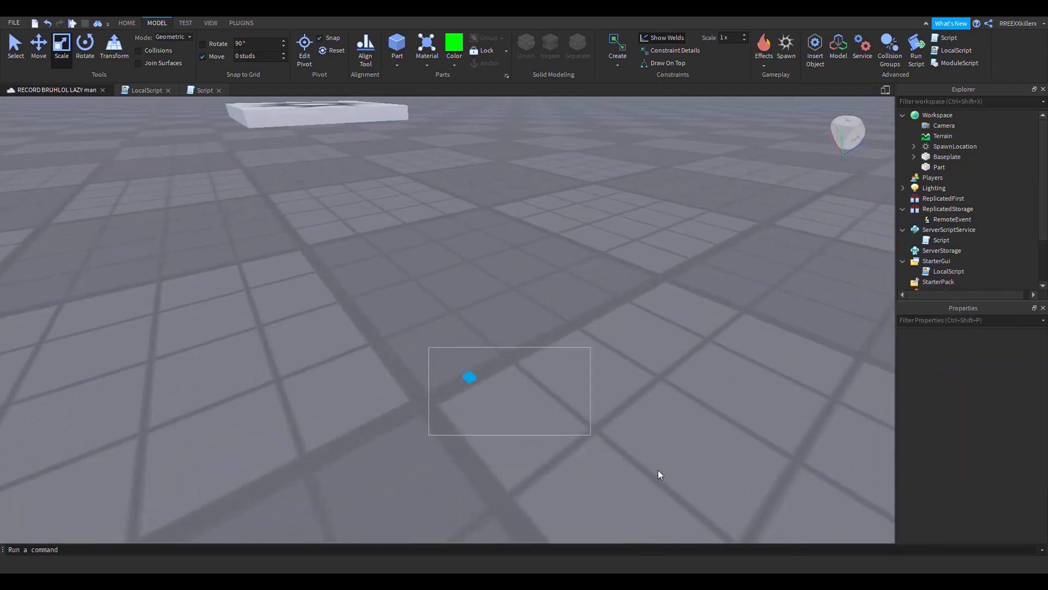
{"action": "key", "text": "f"}
{"action": "key", "text": "ctrl+2"}
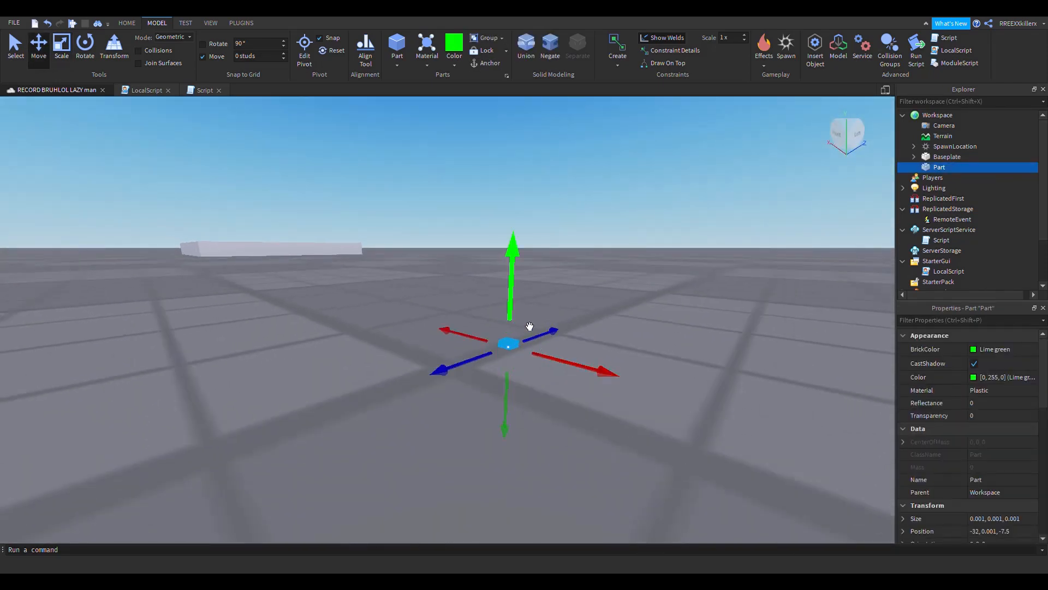
{"action": "left_click_drag", "start_coordinate": [530, 326], "coordinate": [520, 262]}
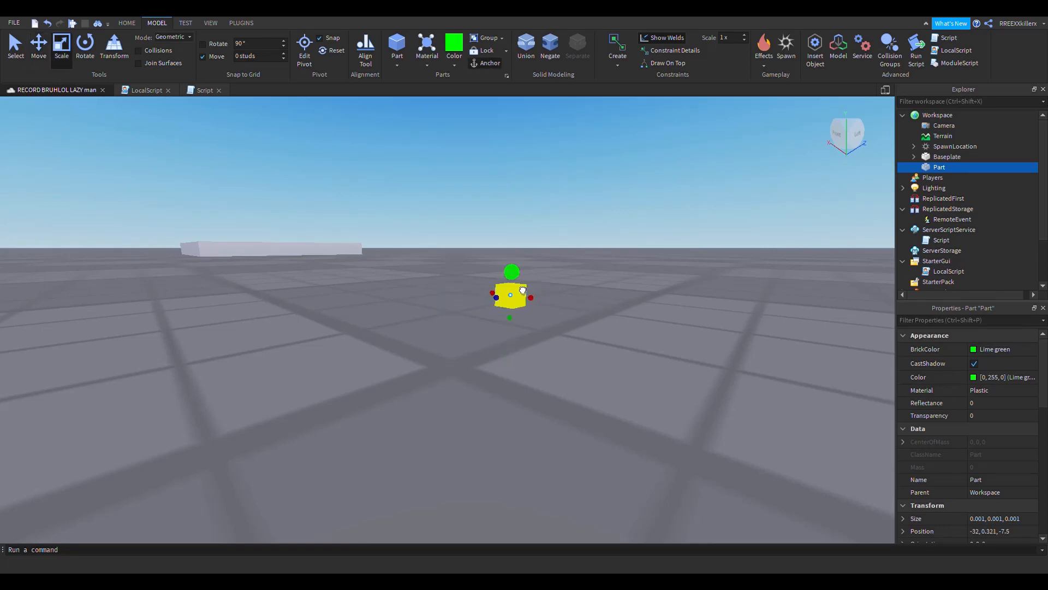
- Reselect the raised part and widen the Explorer and Properties area
{"action": "left_click", "coordinate": [607, 296]}
{"action": "right_click_drag", "start_coordinate": [607, 296], "coordinate": [606, 300]}
{"action": "left_click_drag", "start_coordinate": [432, 266], "coordinate": [713, 352]}
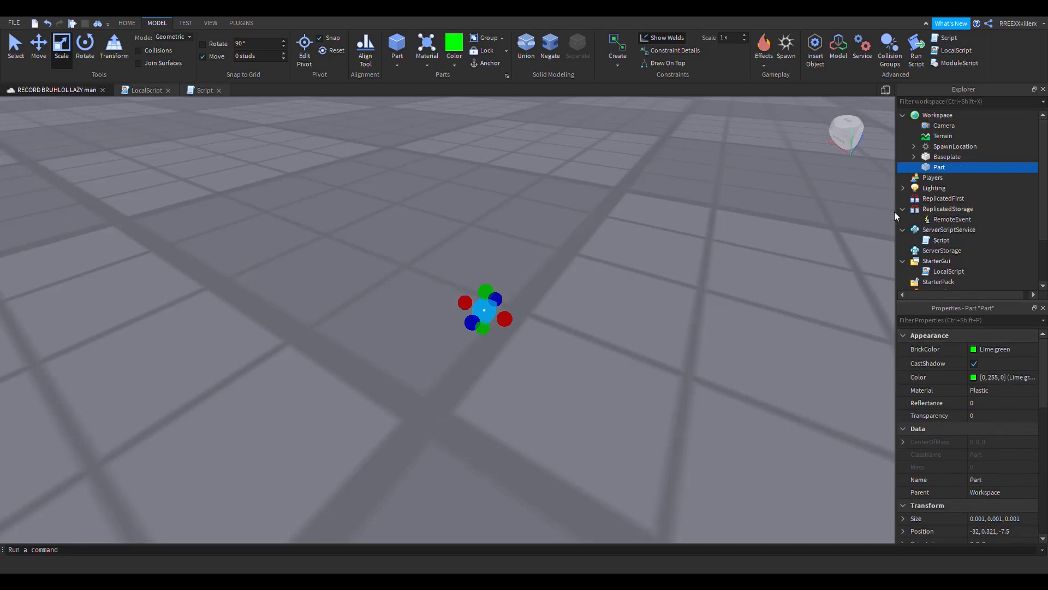
{"action": "left_click_drag", "start_coordinate": [895, 212], "coordinate": [784, 230]}
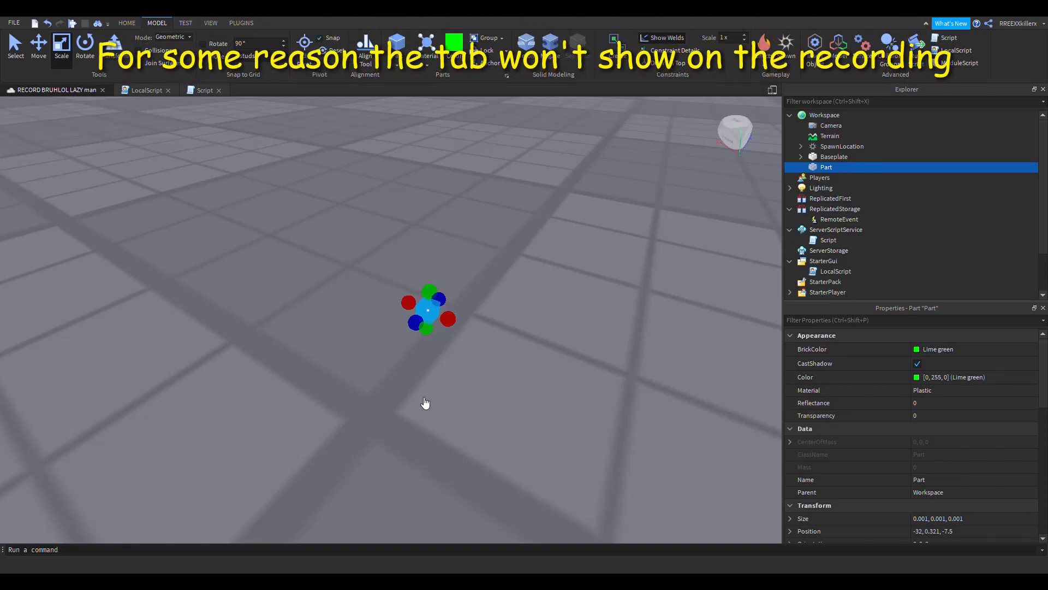
- Insert a ParticleEmitter into the small part and select the part in the scene
{"action": "left_click", "coordinate": [425, 351]}
{"action": "right_click_drag", "start_coordinate": [521, 345], "coordinate": [521, 345]}
{"action": "key", "text": "s"}
{"action": "key", "text": "s"}
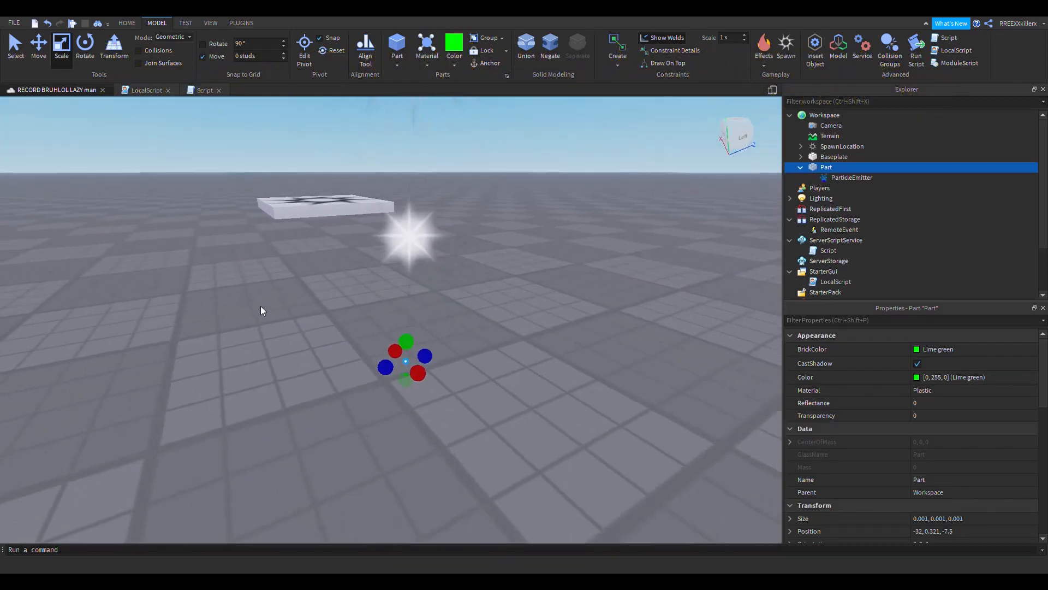
{"action": "left_click_drag", "start_coordinate": [260, 306], "coordinate": [519, 421]}
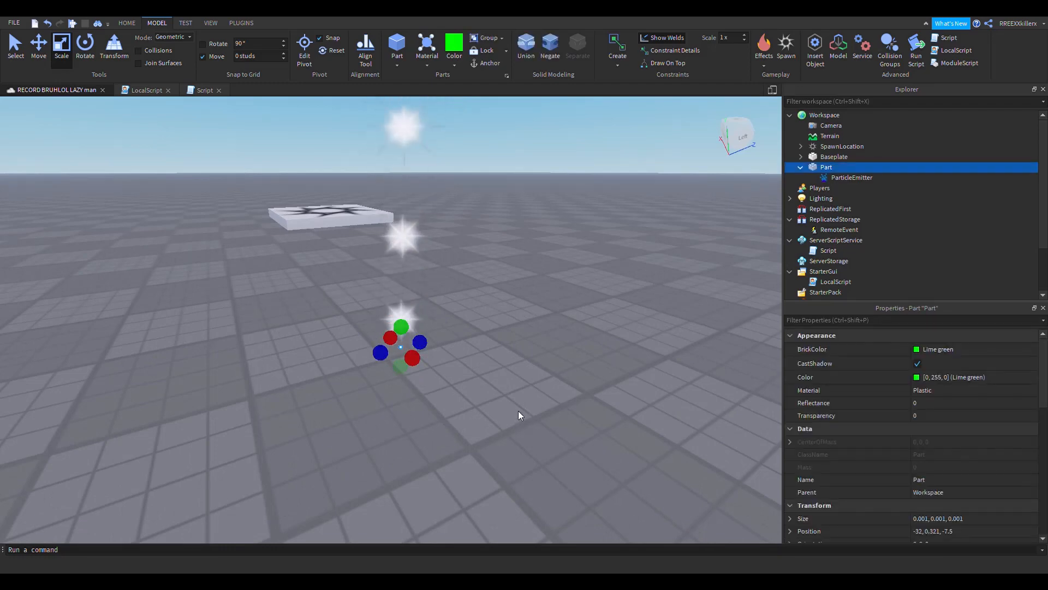
- Examine the default particles rising from the part from several angles
{"action": "key", "text": "w"}
{"action": "right_click_drag", "start_coordinate": [516, 411], "coordinate": [519, 410]}
{"action": "key", "text": "d"}
{"action": "key", "text": "s"}
{"action": "key", "text": "a"}
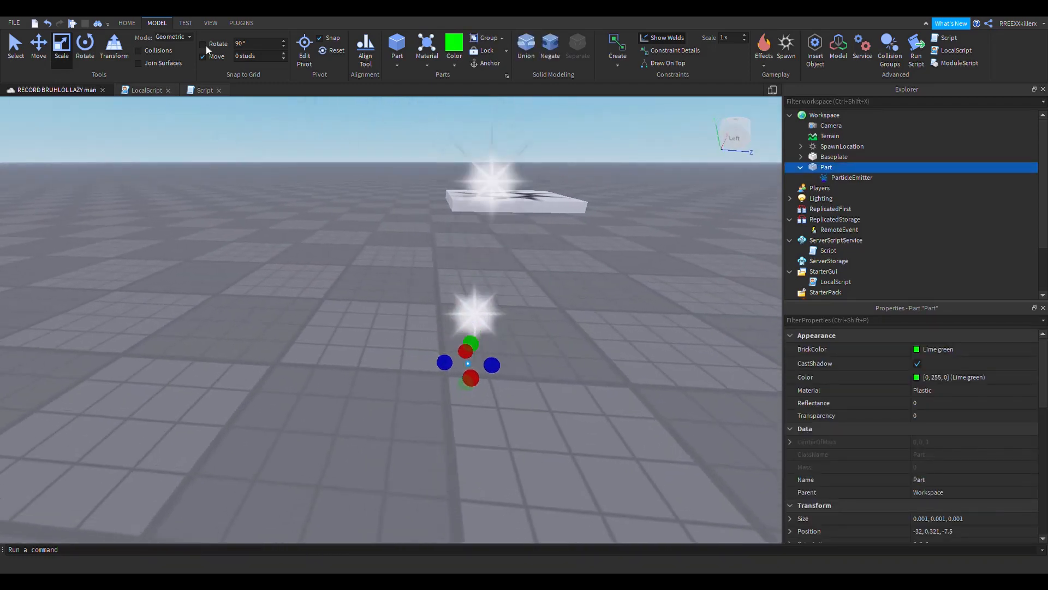
{"action": "key", "text": "w"}
{"action": "key", "text": "d"}
{"action": "key", "text": "a"}
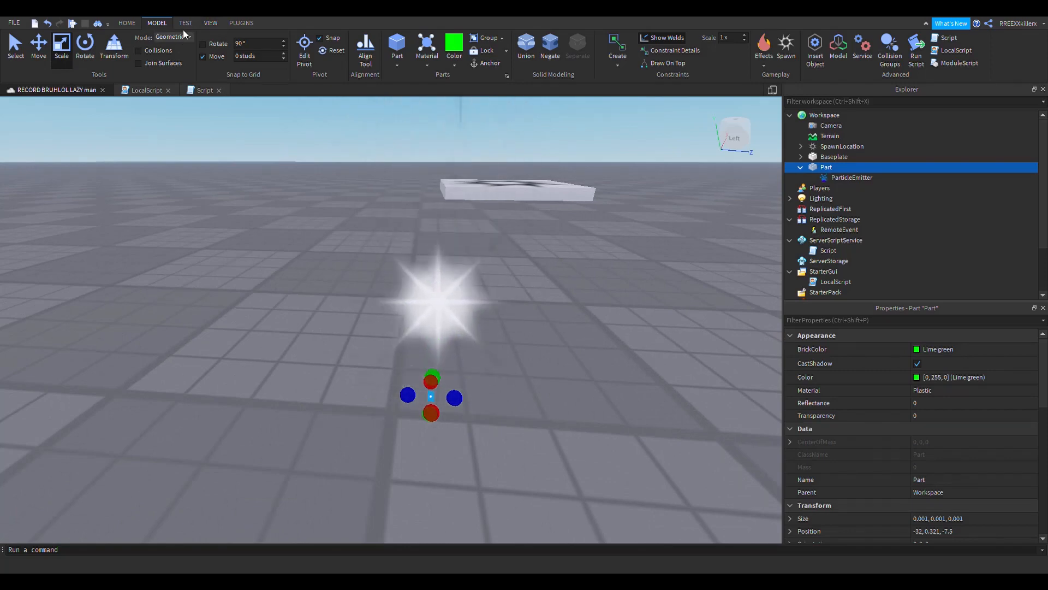
- Show the Toolbox with its image assets
{"action": "left_click", "coordinate": [211, 23]}
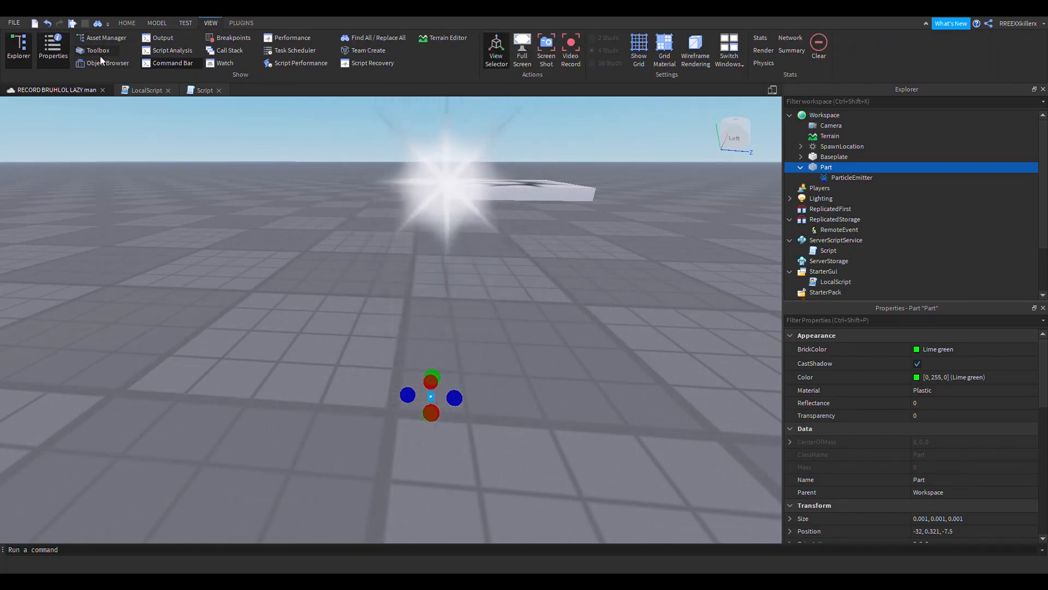
{"action": "left_click", "coordinate": [98, 63]}
{"action": "left_click", "coordinate": [102, 62]}
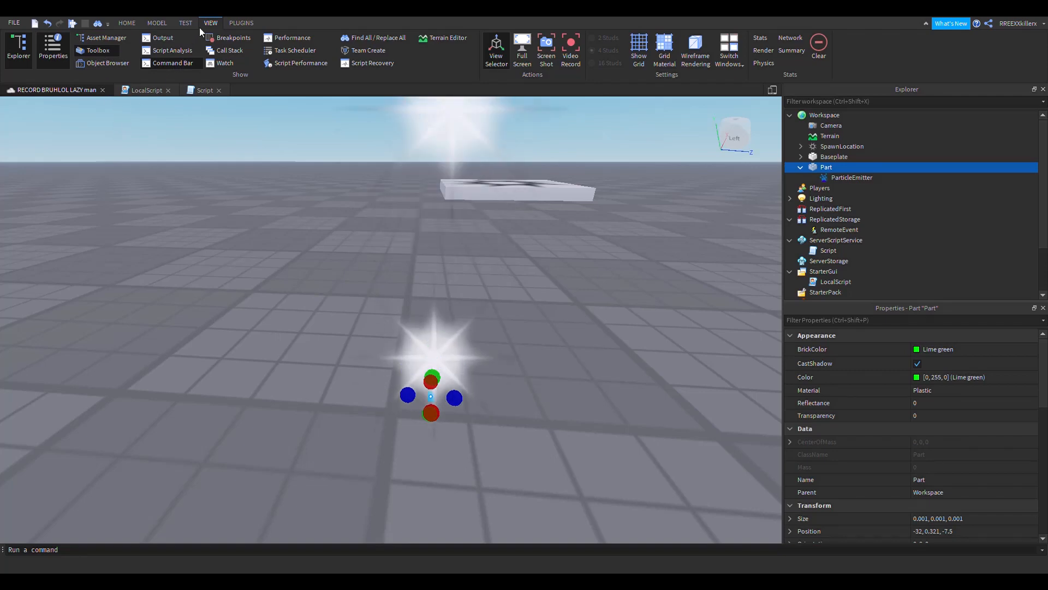
{"action": "left_click", "coordinate": [93, 50]}
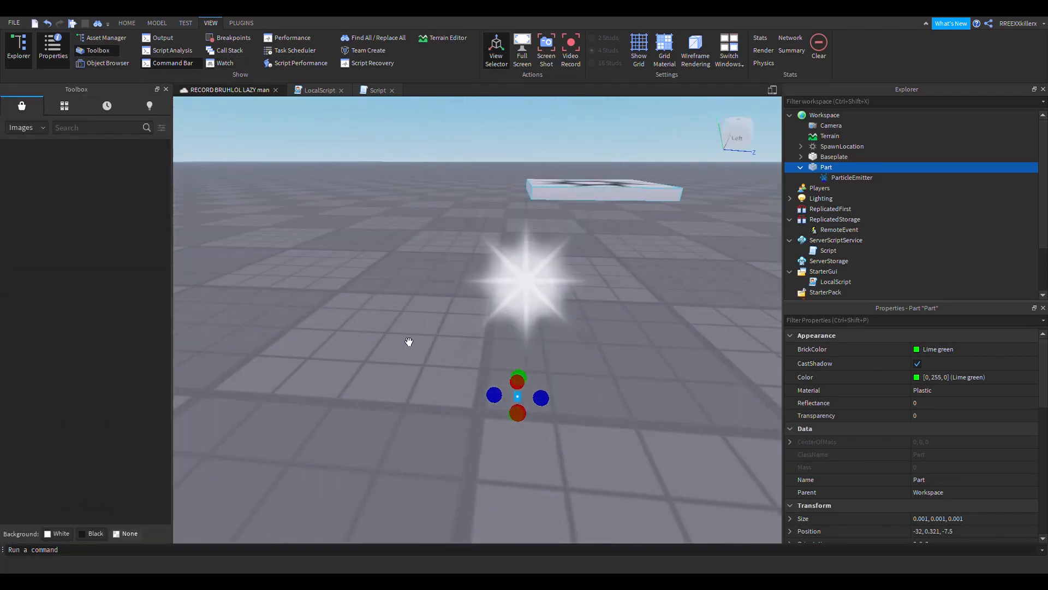
- Inspect the emitted particles from closer and farther away, keeping the small part selected
{"action": "scroll", "coordinate": [391, 325], "scroll_direction": "down", "scroll_amount": 3}
{"action": "scroll", "coordinate": [391, 325], "scroll_direction": "up", "scroll_amount": 2}
{"action": "right_click_drag", "start_coordinate": [391, 324], "coordinate": [170, 253]}
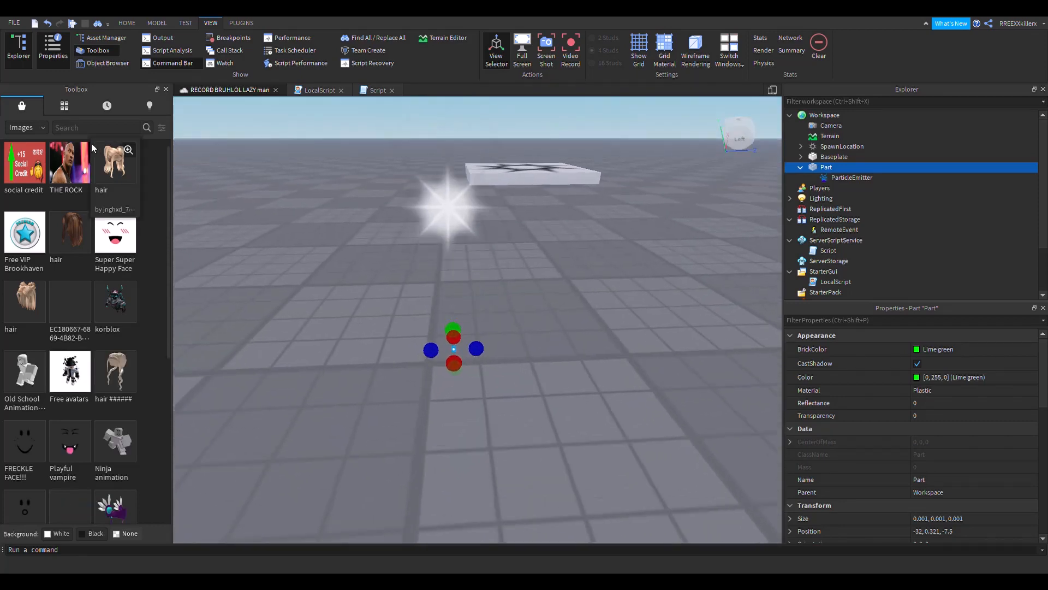
{"action": "left_click", "coordinate": [639, 383]}
{"action": "right_click_drag", "start_coordinate": [640, 382], "coordinate": [640, 382]}
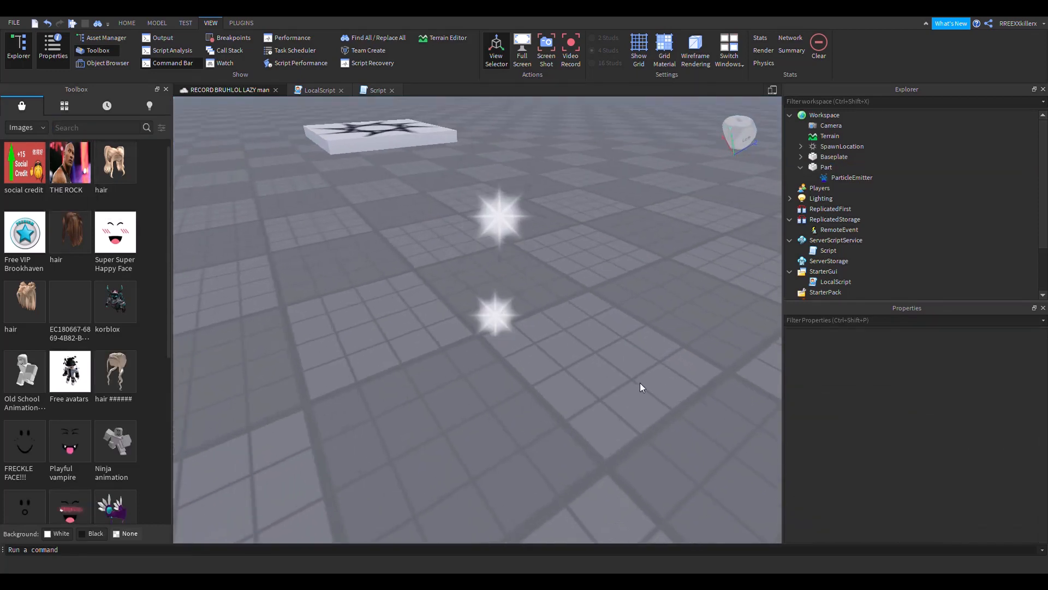
{"action": "left_click_drag", "start_coordinate": [375, 277], "coordinate": [650, 424]}
{"action": "key", "text": "w"}
{"action": "right_click_drag", "start_coordinate": [650, 423], "coordinate": [651, 424]}
{"action": "left_click_drag", "start_coordinate": [408, 283], "coordinate": [562, 382]}
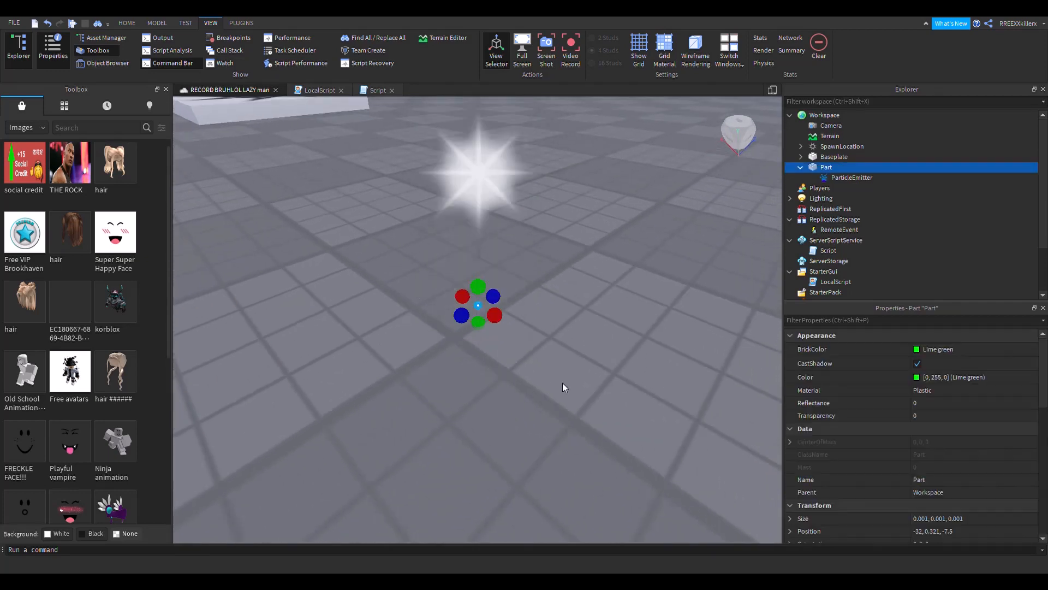
{"action": "right_click_drag", "start_coordinate": [563, 383], "coordinate": [550, 378]}
{"action": "key", "text": "a"}
{"action": "key", "text": "s"}
- Search the Toolbox images for "effect"
{"action": "left_click", "coordinate": [97, 131]}
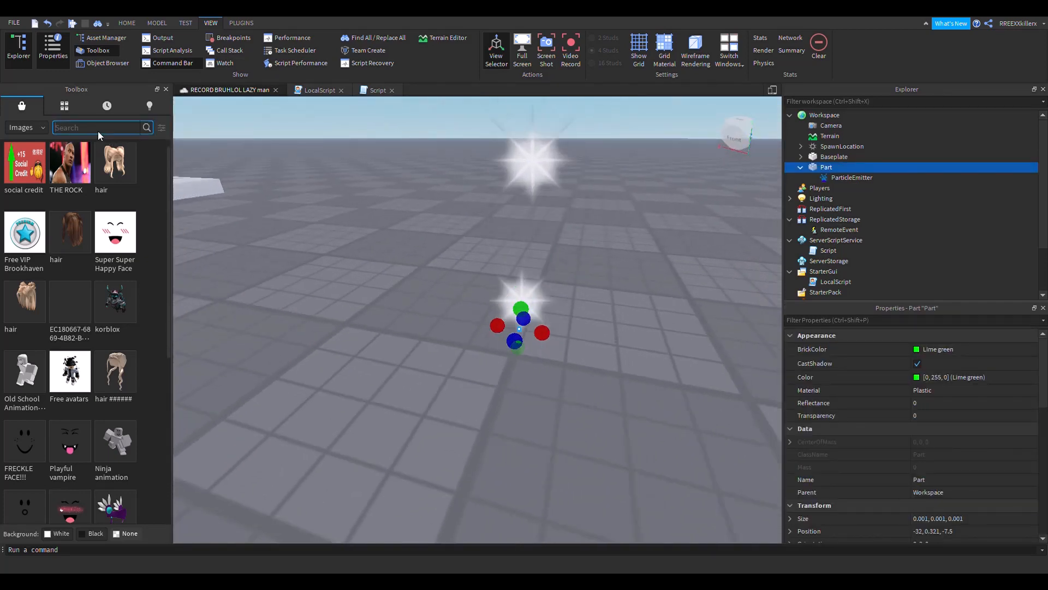
{"action": "type", "text": "s"}
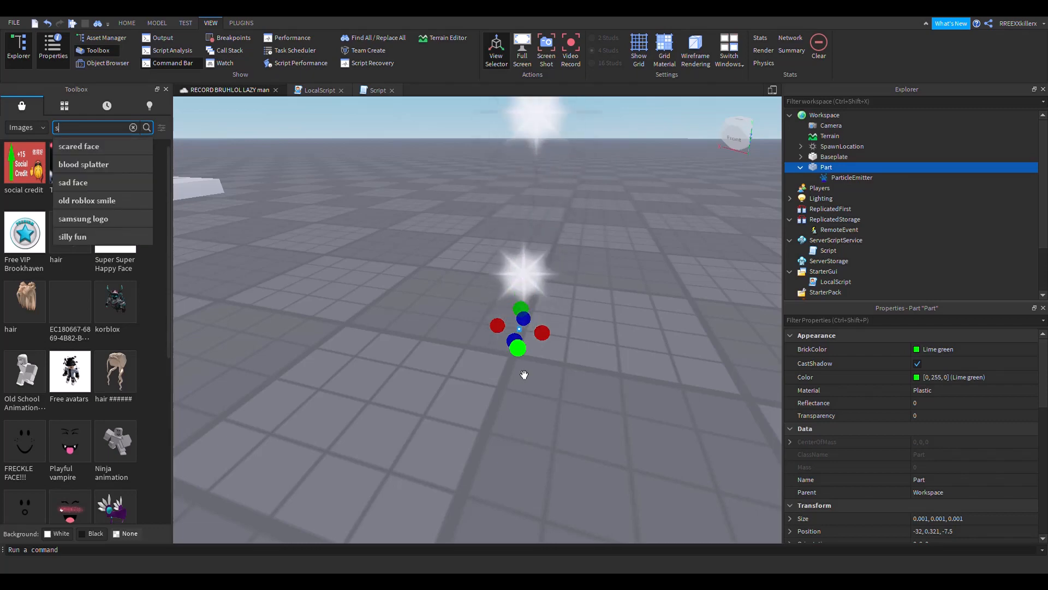
{"action": "key", "text": "BackSpace"}
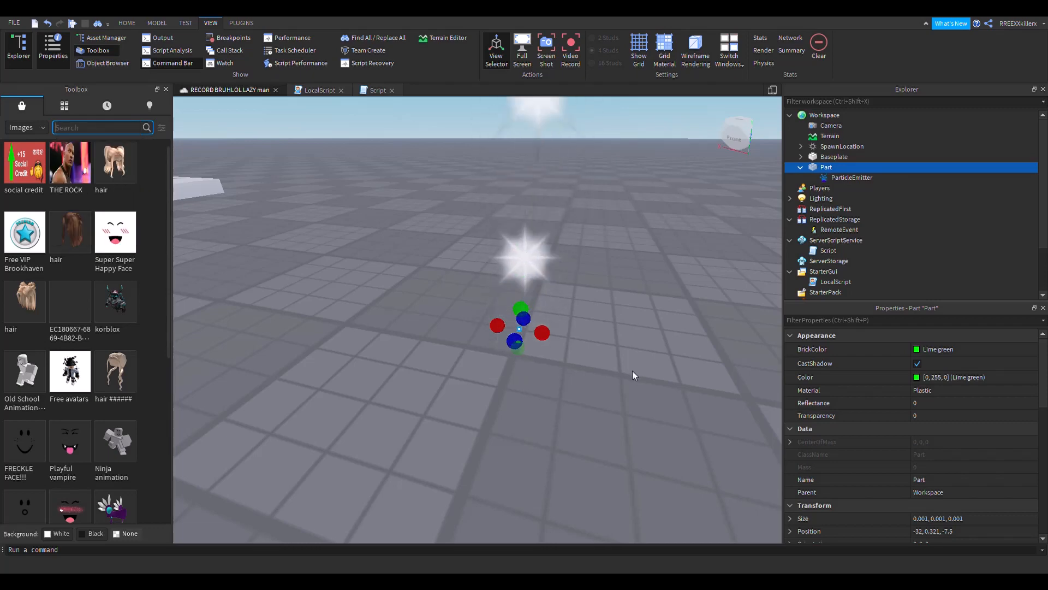
{"action": "type", "text": "i"}
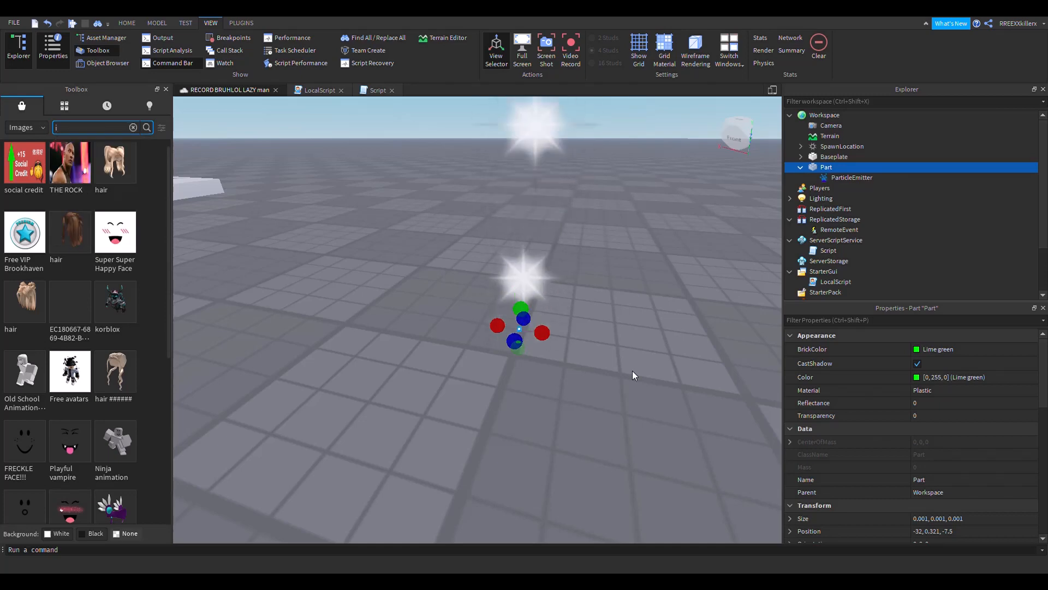
{"action": "type", "text": "effect"}
{"action": "key", "text": "Return"}
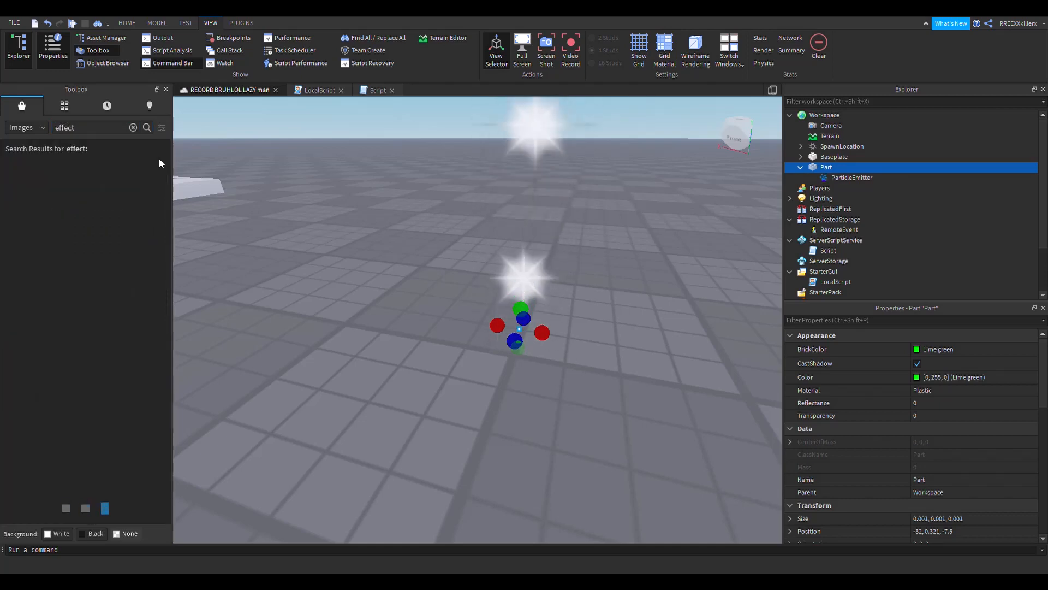
- Look through the "effect" image results for a suitable particle texture
{"action": "scroll", "coordinate": [527, 250], "scroll_direction": "down", "scroll_amount": 4}
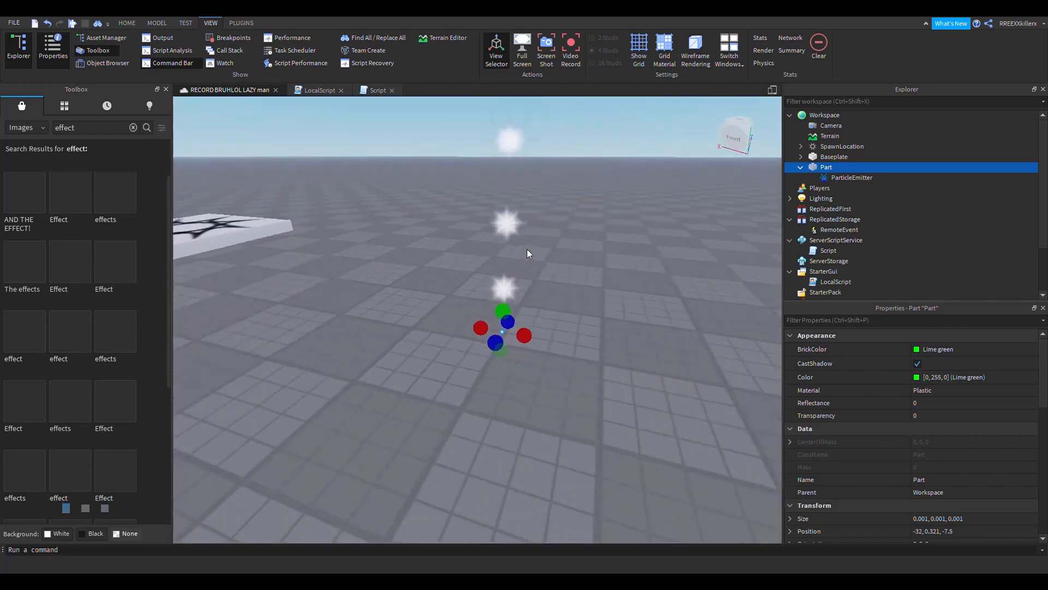
{"action": "scroll", "coordinate": [526, 249], "scroll_direction": "up", "scroll_amount": 4}
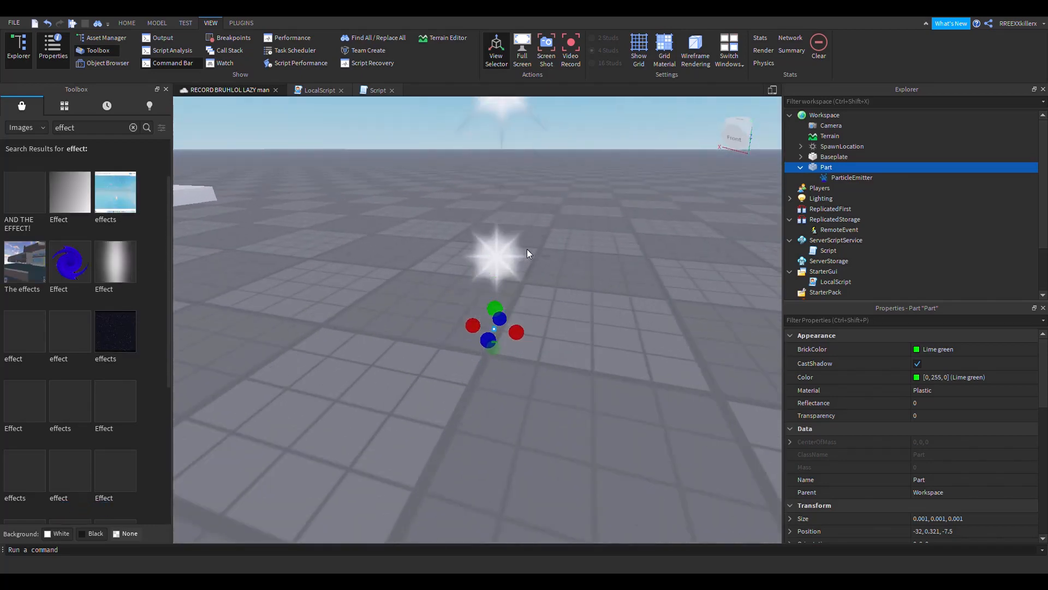
{"action": "scroll", "coordinate": [527, 249], "scroll_direction": "down", "scroll_amount": 1}
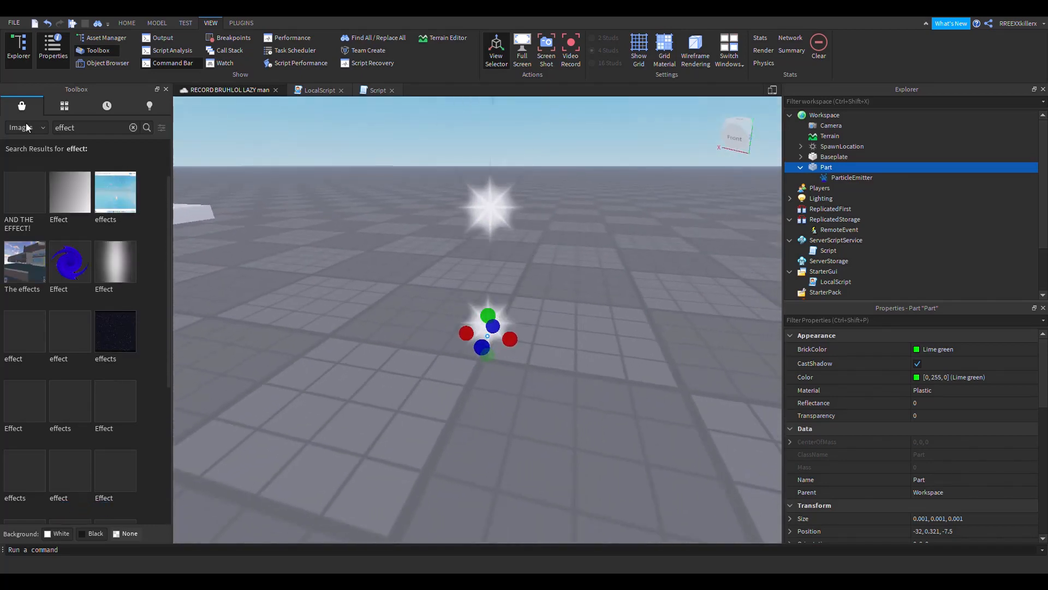
{"action": "left_click_drag", "start_coordinate": [73, 90], "coordinate": [14, 175]}
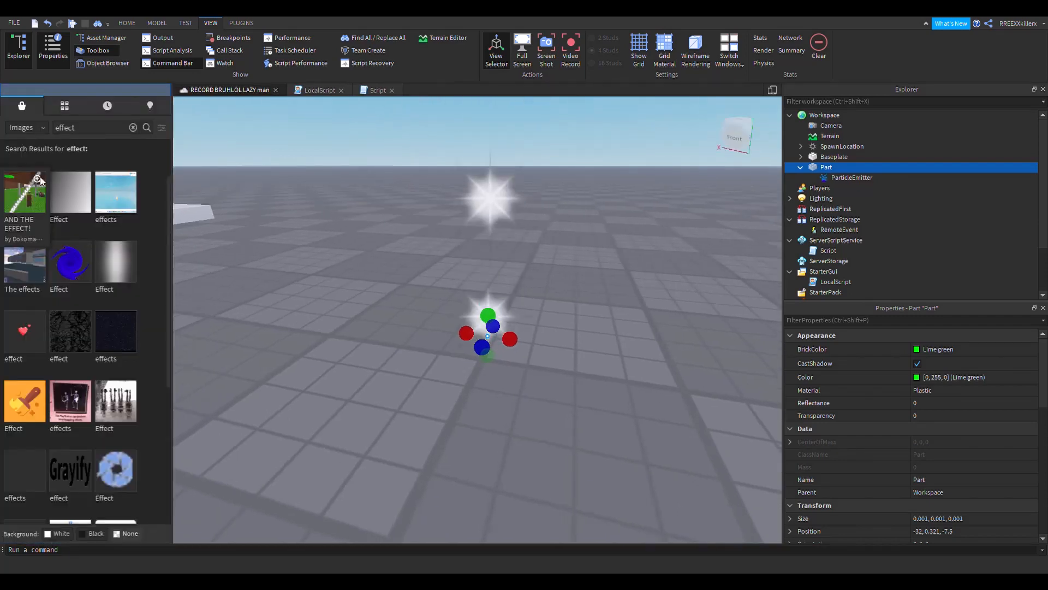
{"action": "left_click", "coordinate": [34, 132]}
{"action": "left_click", "coordinate": [28, 139]}
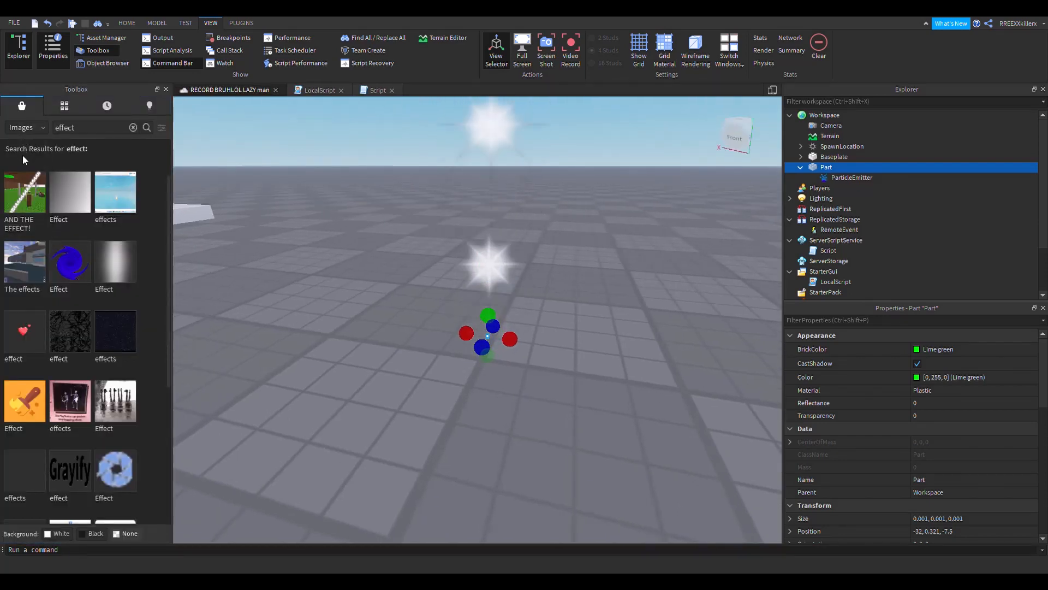
{"action": "scroll", "coordinate": [90, 311], "scroll_direction": "down", "scroll_amount": 4}
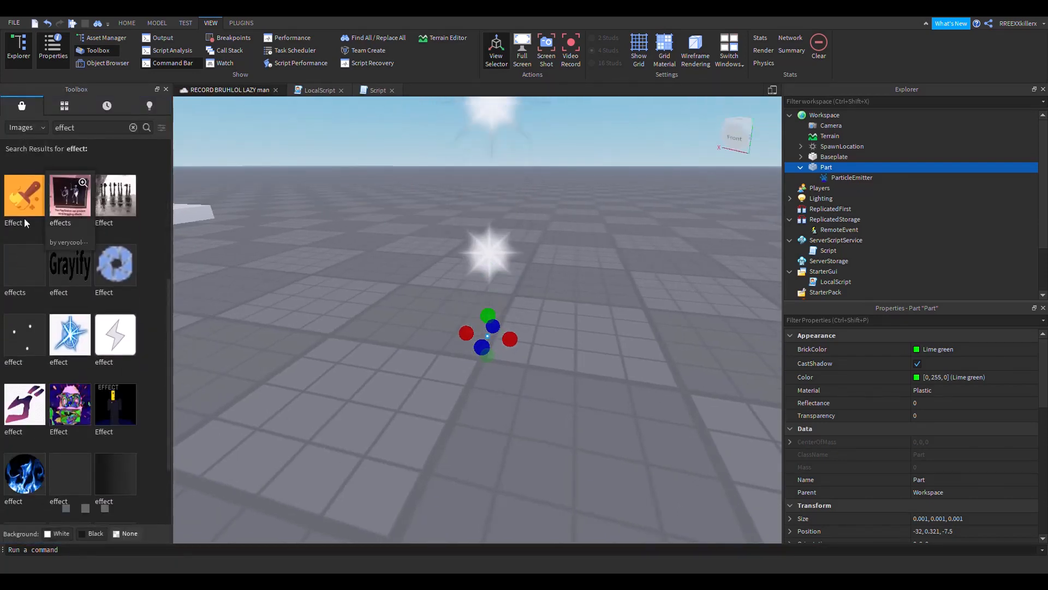
{"action": "scroll", "coordinate": [548, 356], "scroll_direction": "up", "scroll_amount": 1}
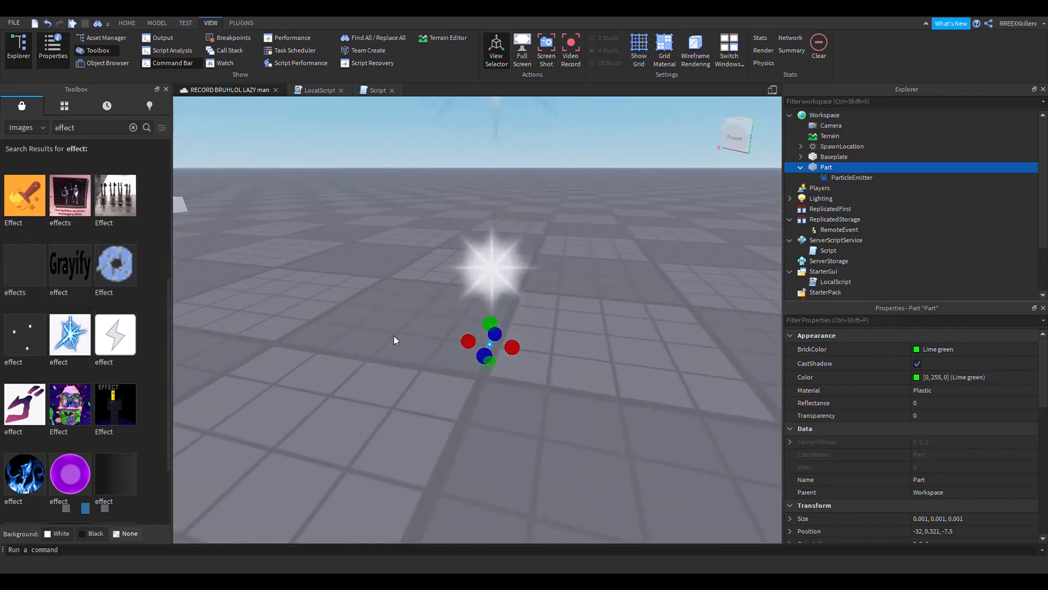
{"action": "scroll", "coordinate": [107, 350], "scroll_direction": "down", "scroll_amount": 1}
{"action": "scroll", "coordinate": [93, 331], "scroll_direction": "up", "scroll_amount": 2}
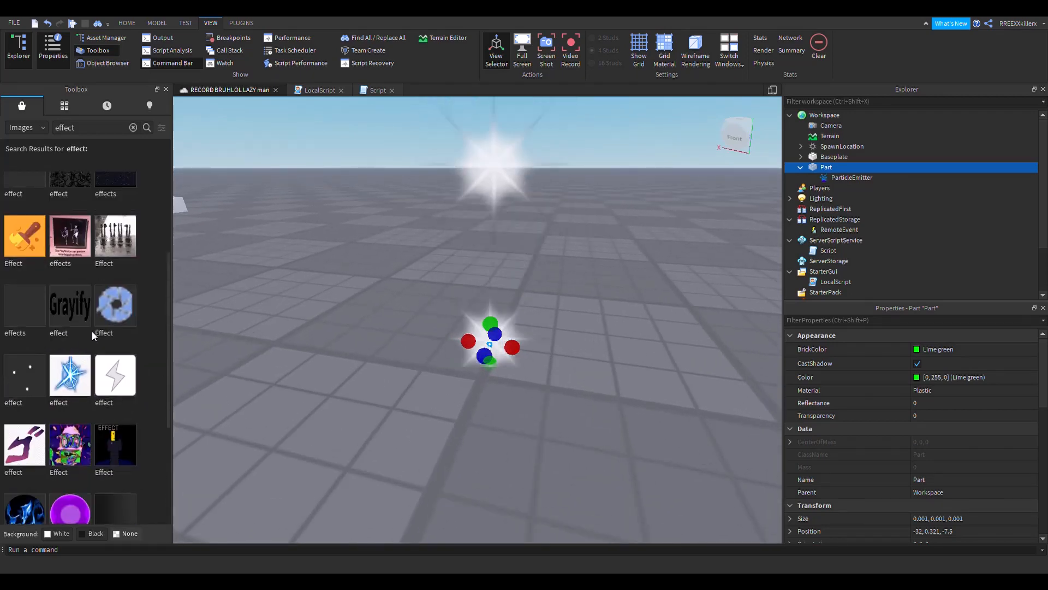
{"action": "scroll", "coordinate": [96, 323], "scroll_direction": "down", "scroll_amount": 5}
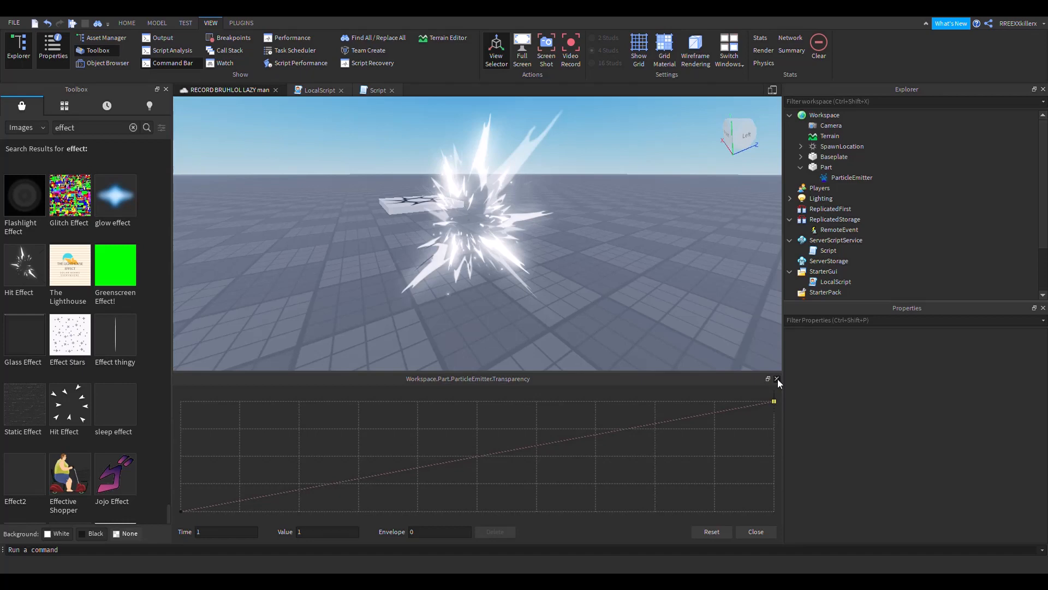
- Close the emitter's transparency graph and duplicate the ParticleEmitter inside the part
{"action": "left_click", "coordinate": [778, 379]}
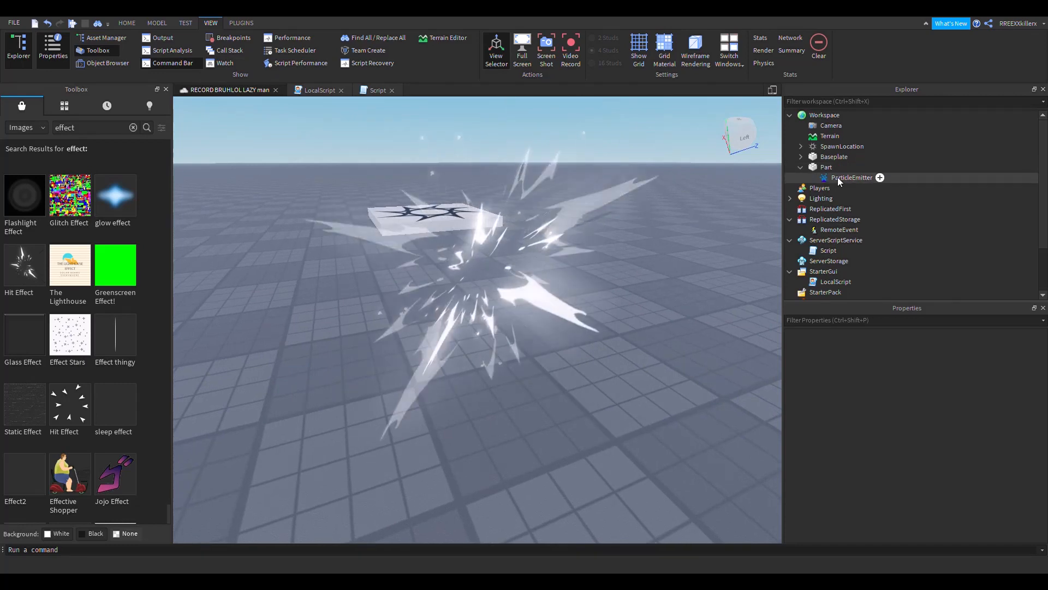
{"action": "left_click", "coordinate": [837, 177]}
{"action": "key", "text": "ctrl+d"}
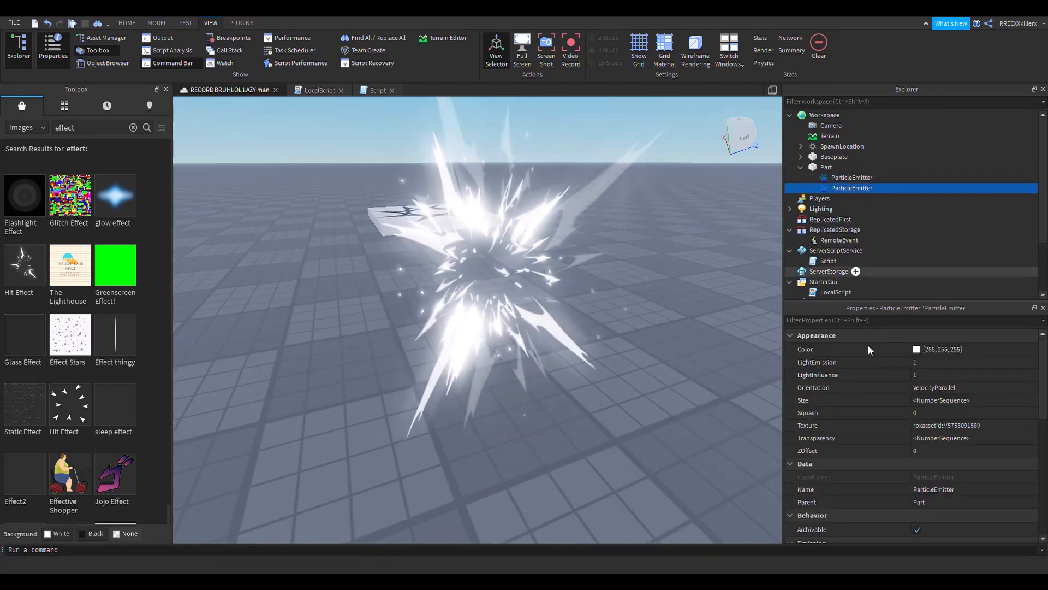
- Browse further through the "effect" image results for another particle texture
{"action": "scroll", "coordinate": [94, 352], "scroll_direction": "down", "scroll_amount": 10}
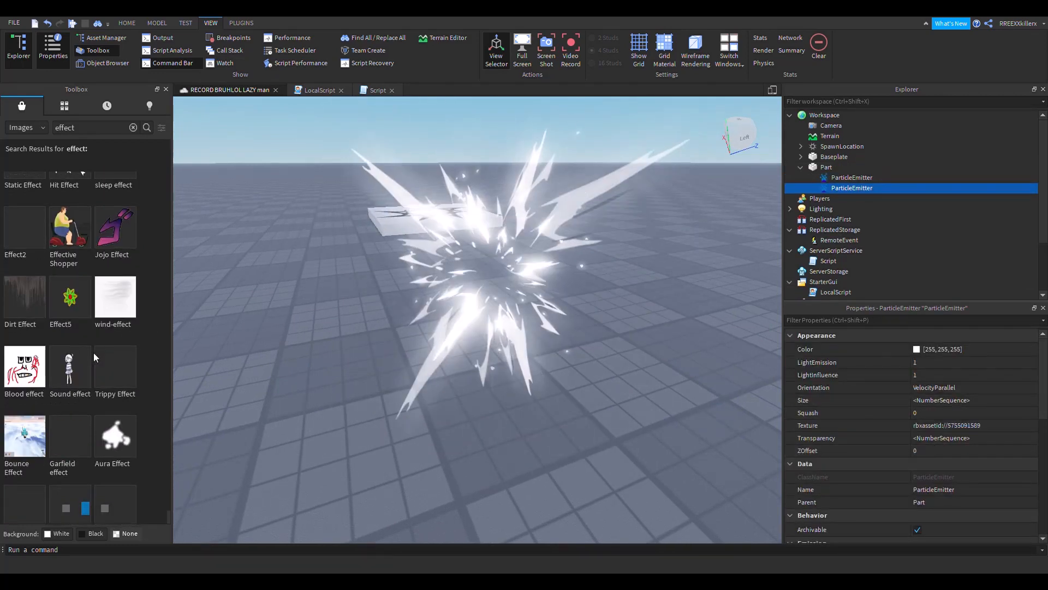
{"action": "scroll", "coordinate": [93, 352], "scroll_direction": "down", "scroll_amount": 10}
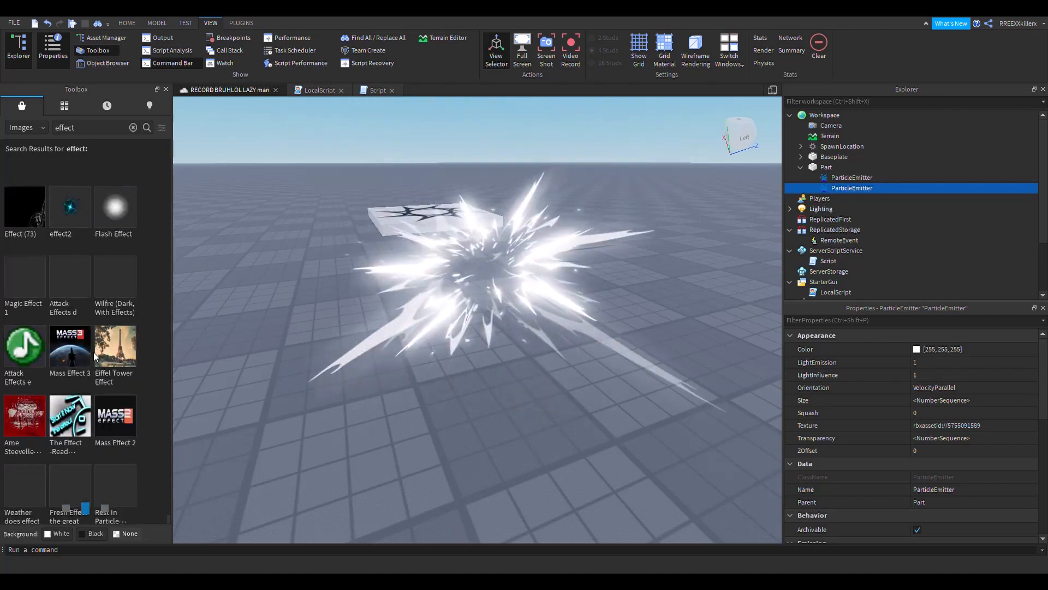
{"action": "scroll", "coordinate": [77, 349], "scroll_direction": "down", "scroll_amount": 10}
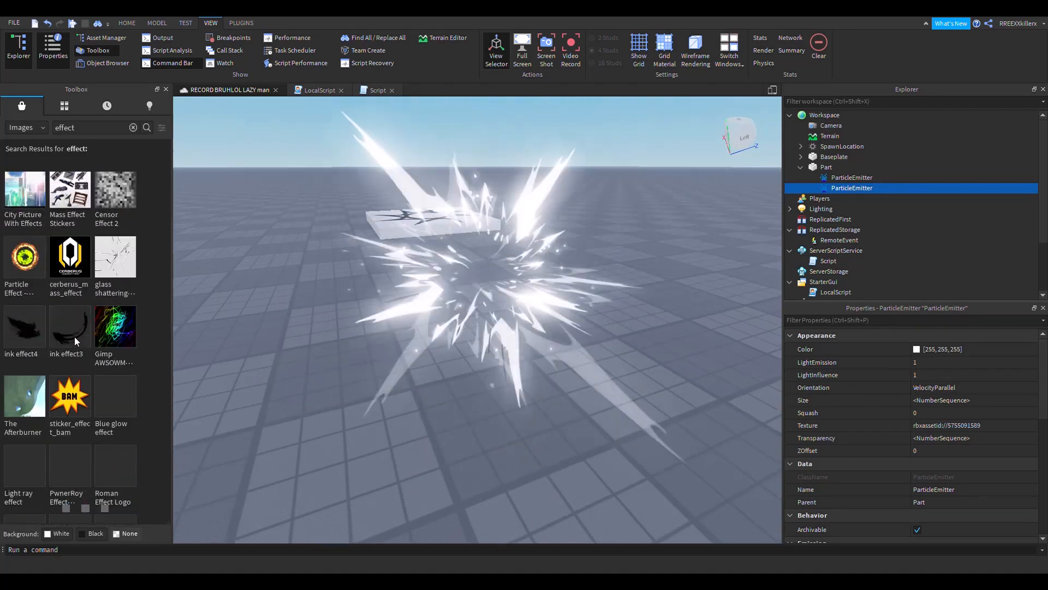
{"action": "scroll", "coordinate": [82, 382], "scroll_direction": "down", "scroll_amount": 5}
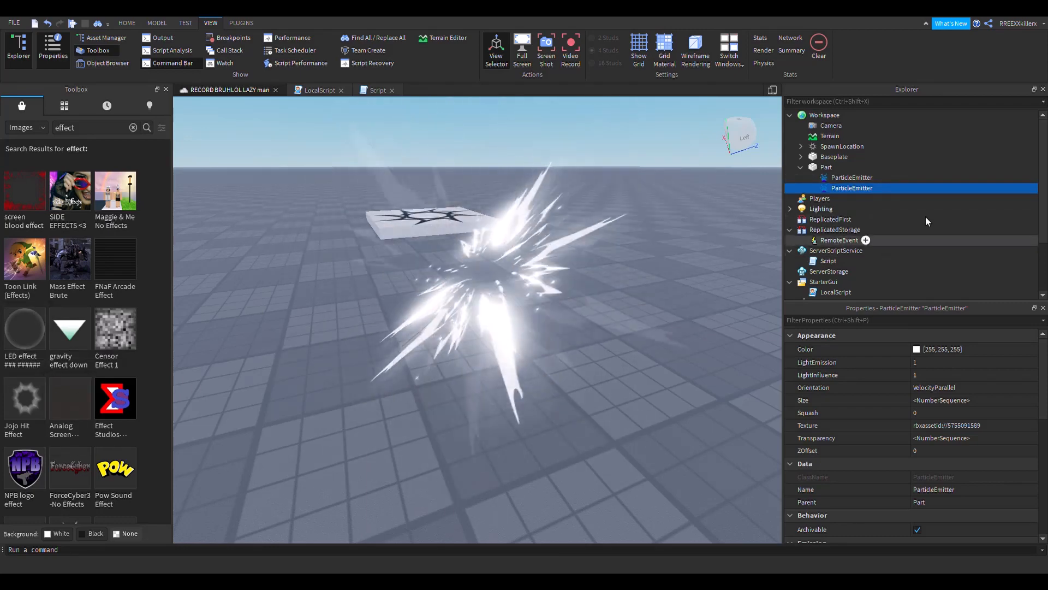
- Delete the duplicated ParticleEmitter and rename the remaining one Impact
{"action": "key", "text": "Delete"}
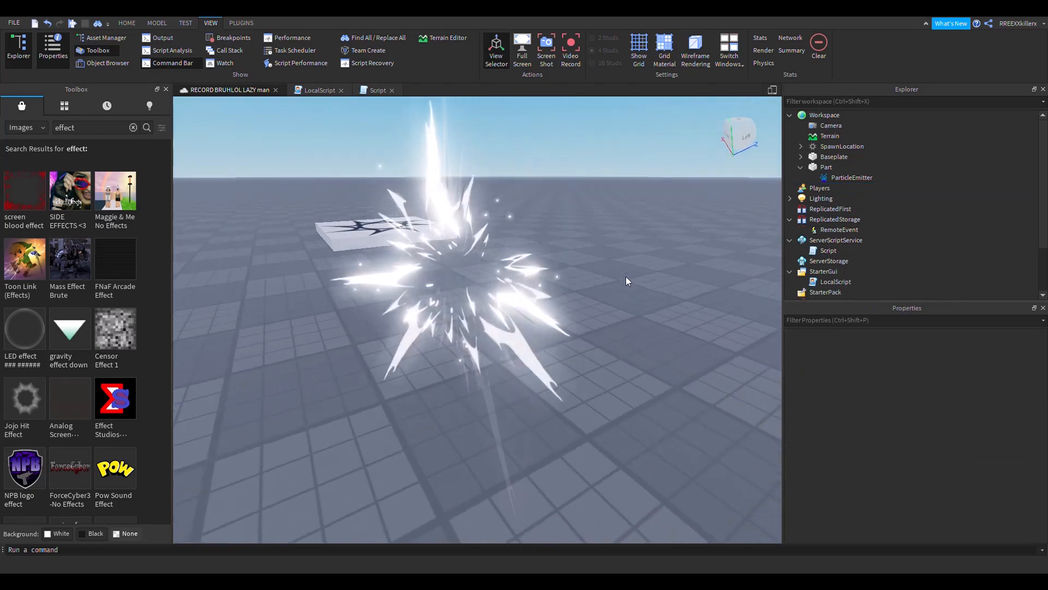
{"action": "left_click", "coordinate": [835, 176]}
{"action": "right_click_drag", "start_coordinate": [557, 313], "coordinate": [557, 313]}
{"action": "scroll", "coordinate": [955, 437], "scroll_direction": "down", "scroll_amount": 3}
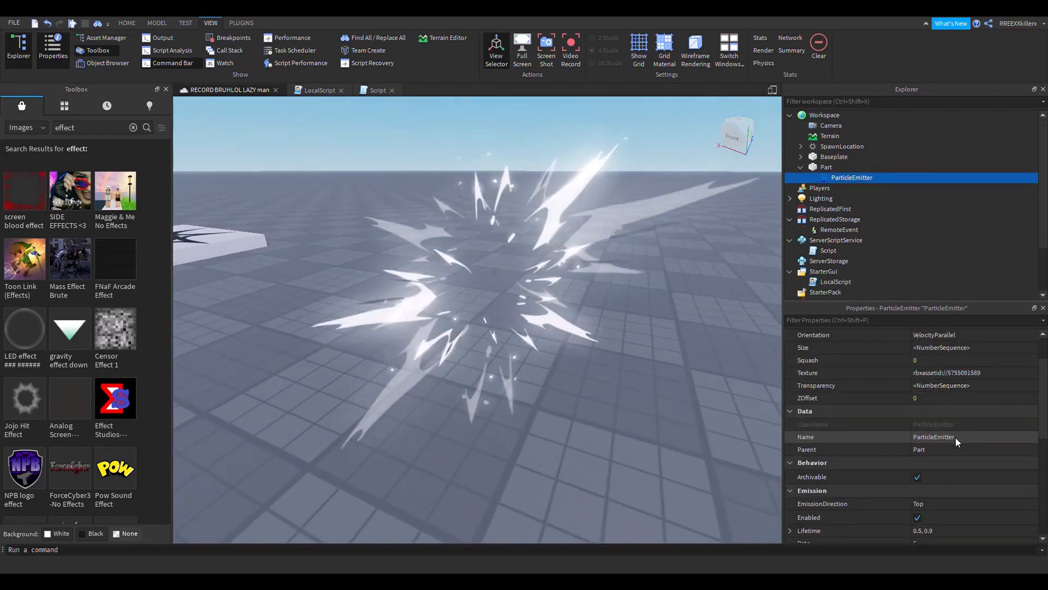
{"action": "scroll", "coordinate": [967, 391], "scroll_direction": "up", "scroll_amount": 3}
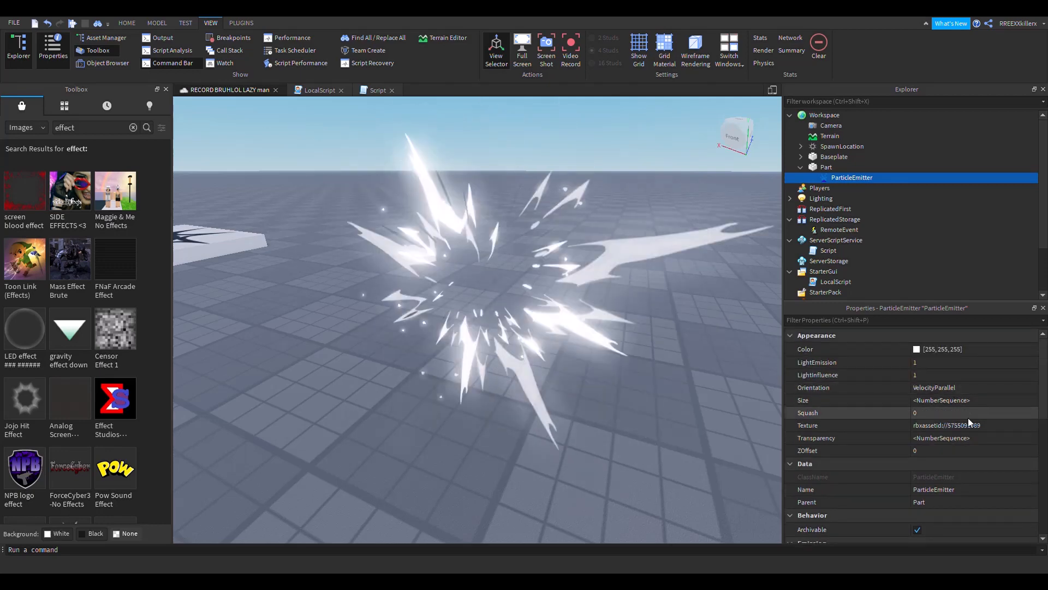
{"action": "scroll", "coordinate": [968, 418], "scroll_direction": "down", "scroll_amount": 3}
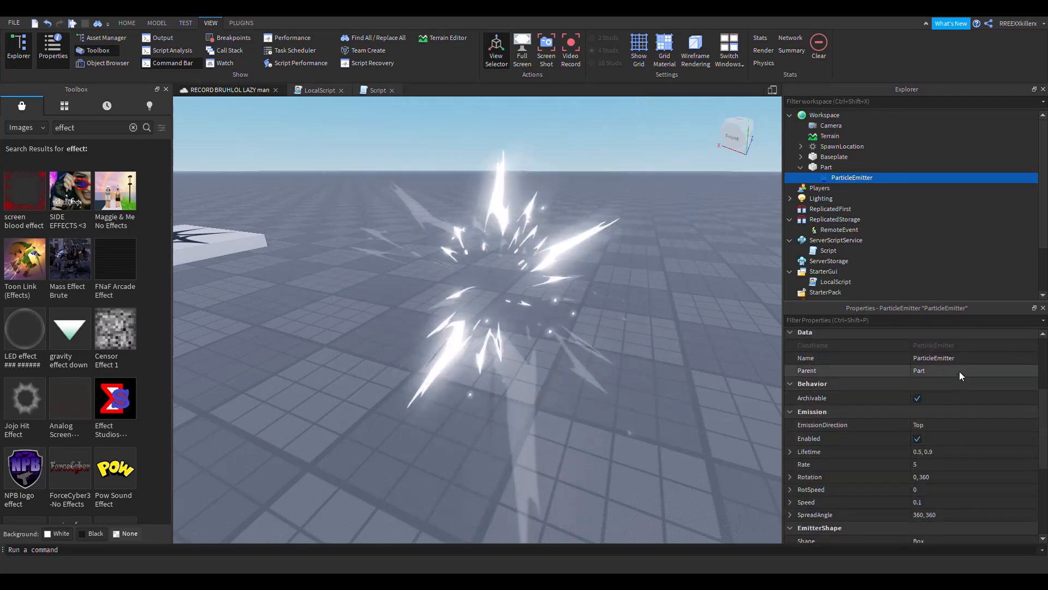
{"action": "left_click", "coordinate": [963, 360]}
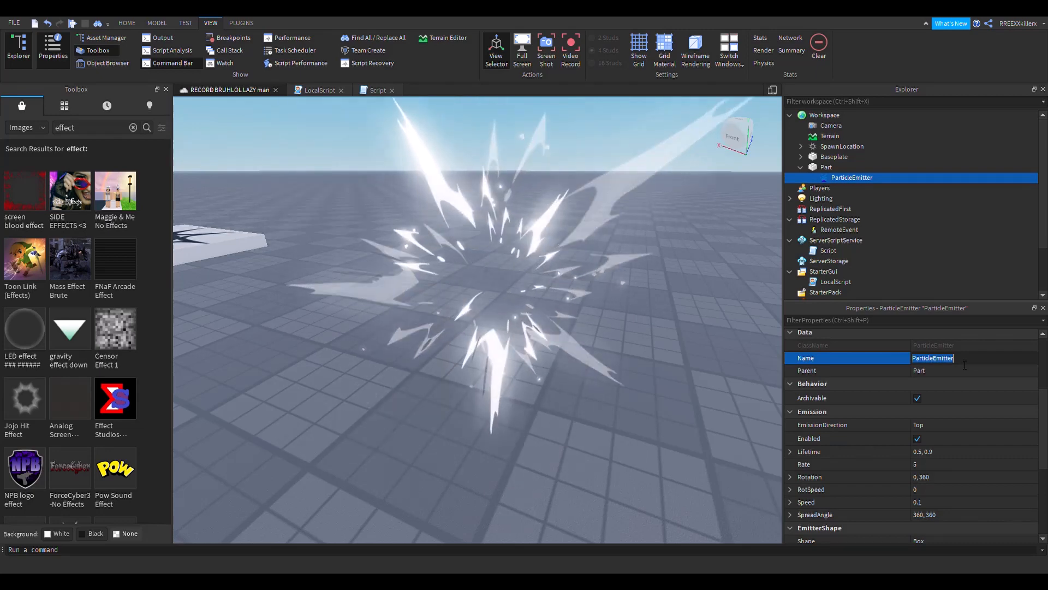
{"action": "type", "text": "Impact"}
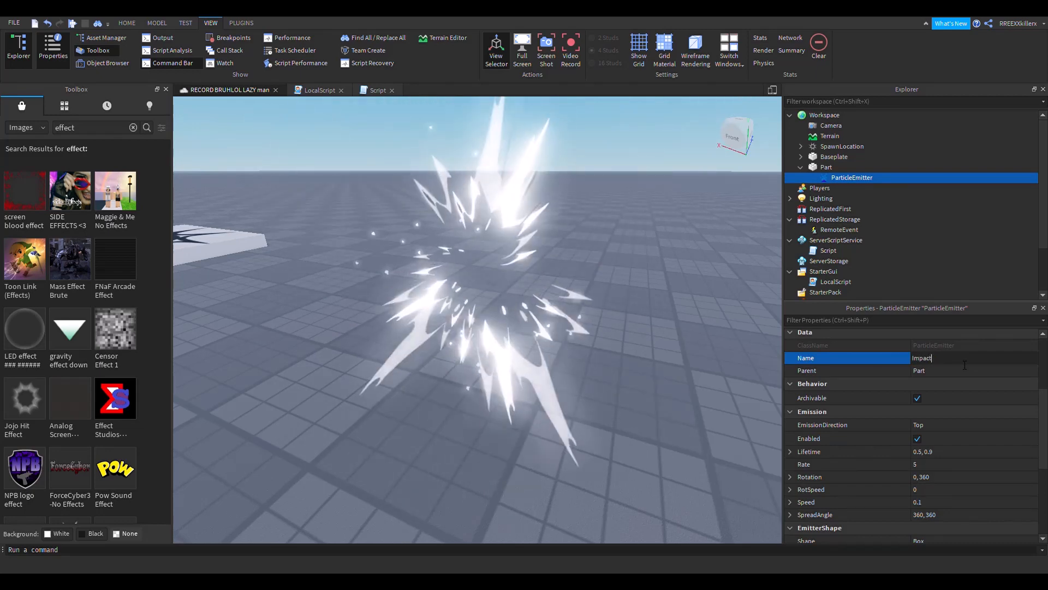
{"action": "key", "text": "Return"}
- Duplicate the Impact emitter and name the copy ShockWave
{"action": "key", "text": "ctrl+d"}
{"action": "left_click", "coordinate": [942, 361]}
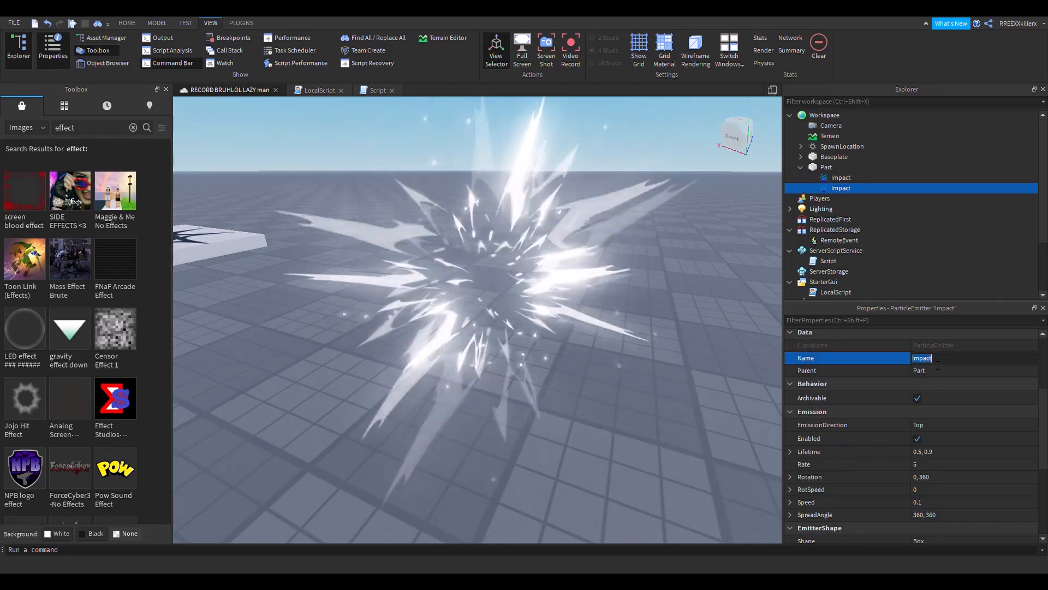
{"action": "type", "text": "Shoc"}
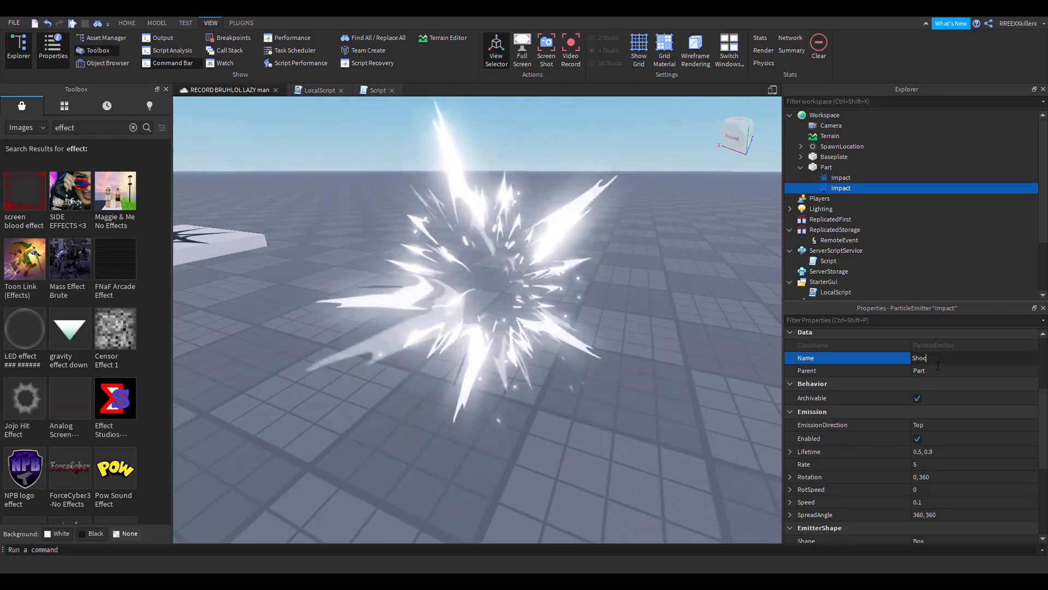
{"action": "type", "text": "kWave"}
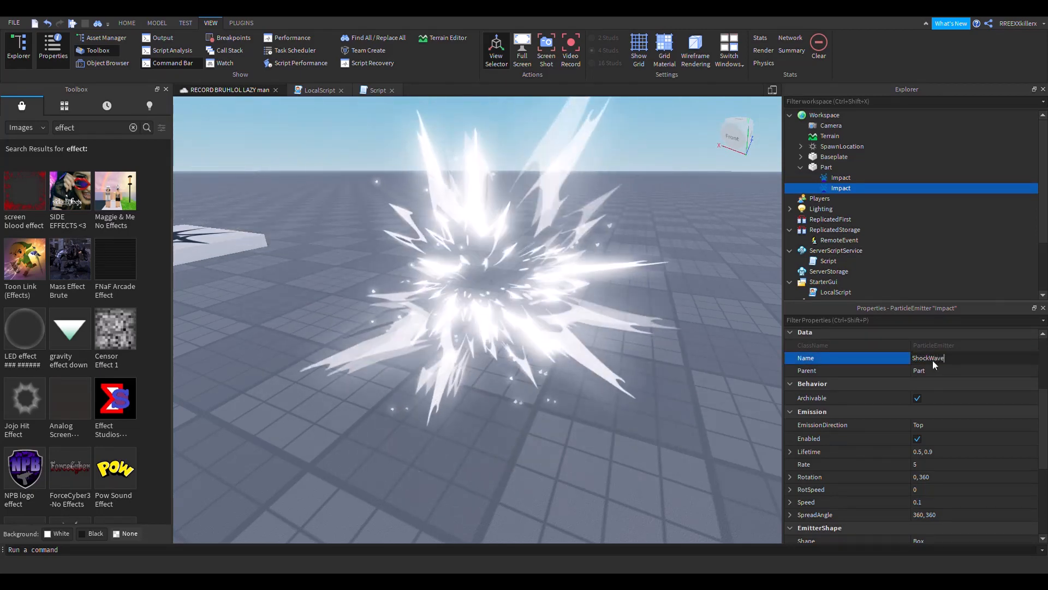
{"action": "key", "text": "Return"}
{"action": "scroll", "coordinate": [951, 415], "scroll_direction": "up", "scroll_amount": 3}
{"action": "scroll", "coordinate": [951, 417], "scroll_direction": "up", "scroll_amount": 1}
{"action": "left_click", "coordinate": [954, 425]}
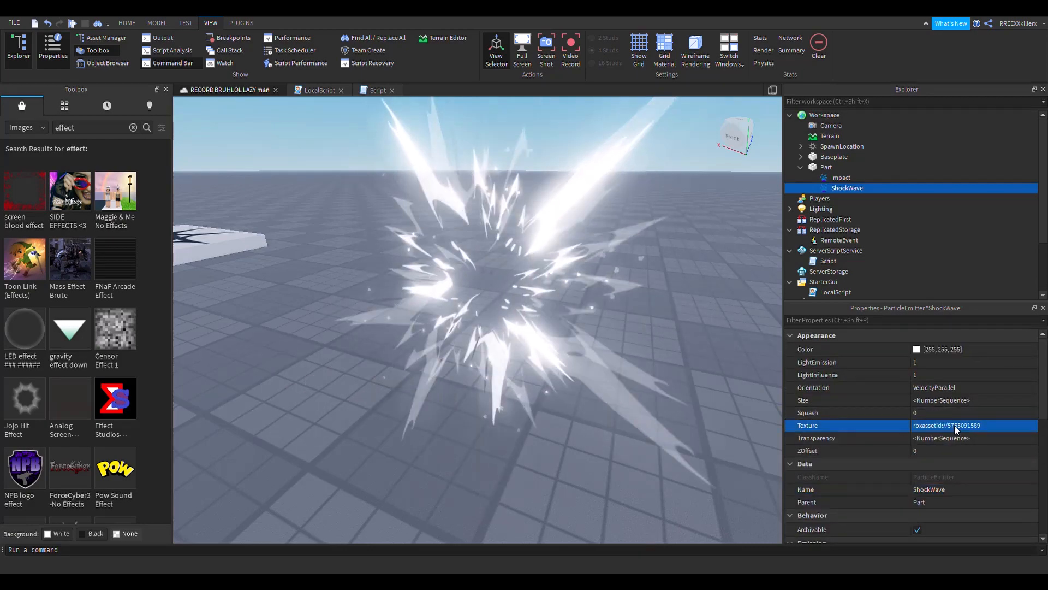
{"action": "key", "text": "ctrl+v"}
{"action": "key", "text": "Return"}
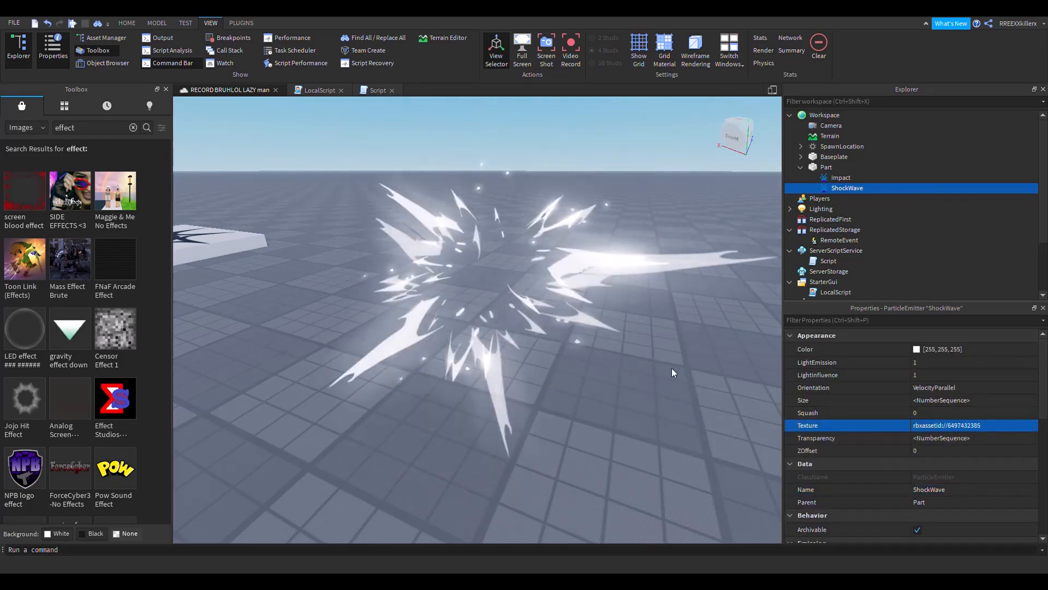
{"action": "right_click_drag", "start_coordinate": [674, 368], "coordinate": [671, 368]}
{"action": "key", "text": "a"}
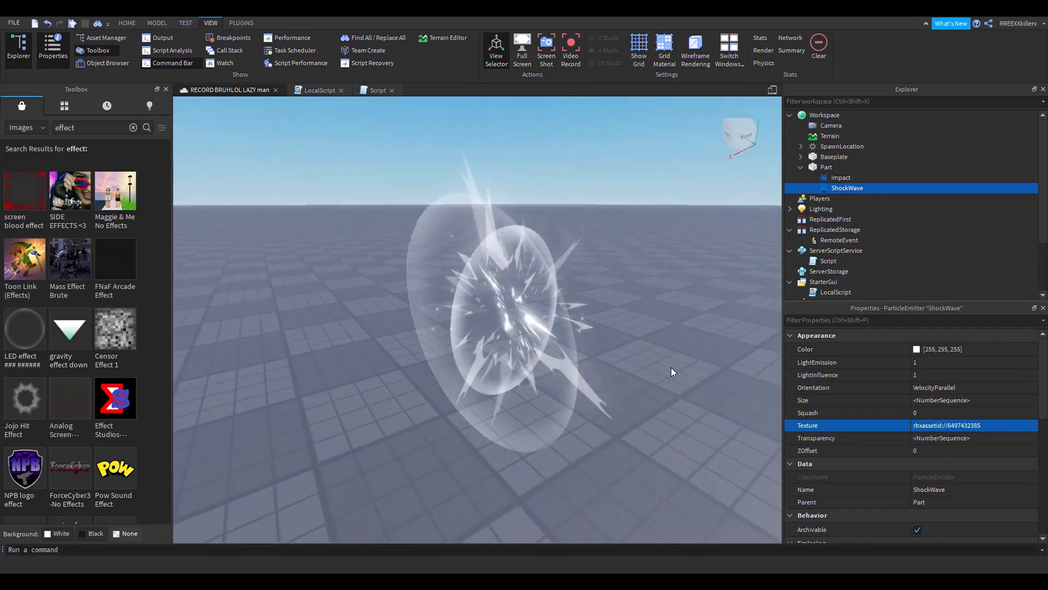
{"action": "key", "text": "a"}
{"action": "right_click_drag", "start_coordinate": [671, 368], "coordinate": [671, 368]}
{"action": "key", "text": "a"}
{"action": "right_click_drag", "start_coordinate": [607, 338], "coordinate": [657, 347]}
- Try the FacingCamera and FacingCameraWorldUp orientations on the ShockWave emitter
{"action": "left_click", "coordinate": [959, 387]}
{"action": "left_click", "coordinate": [960, 412]}
{"action": "key", "text": "w"}
{"action": "left_click", "coordinate": [947, 388]}
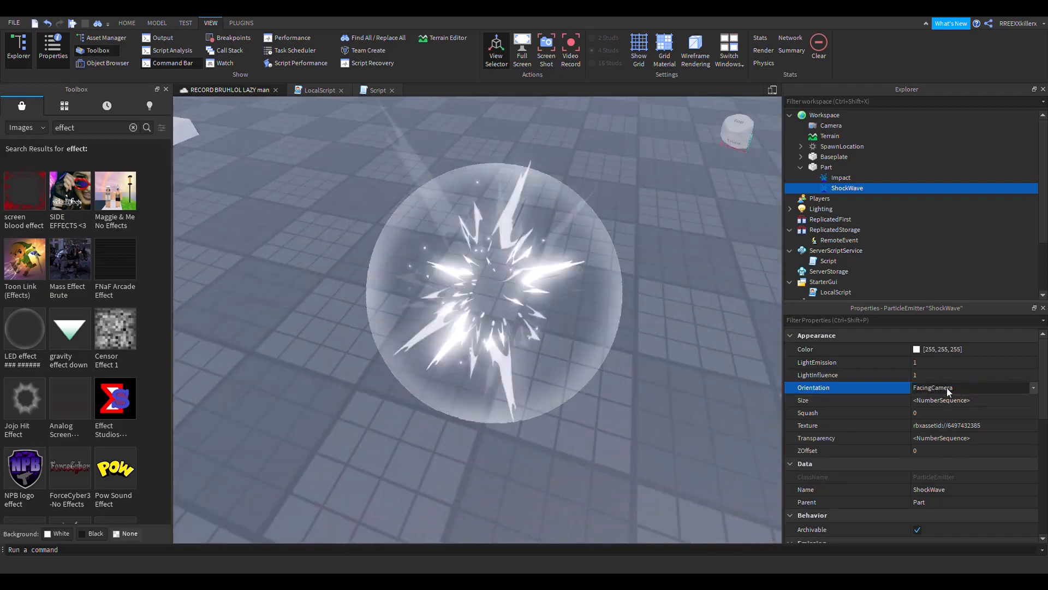
{"action": "left_click", "coordinate": [948, 413]}
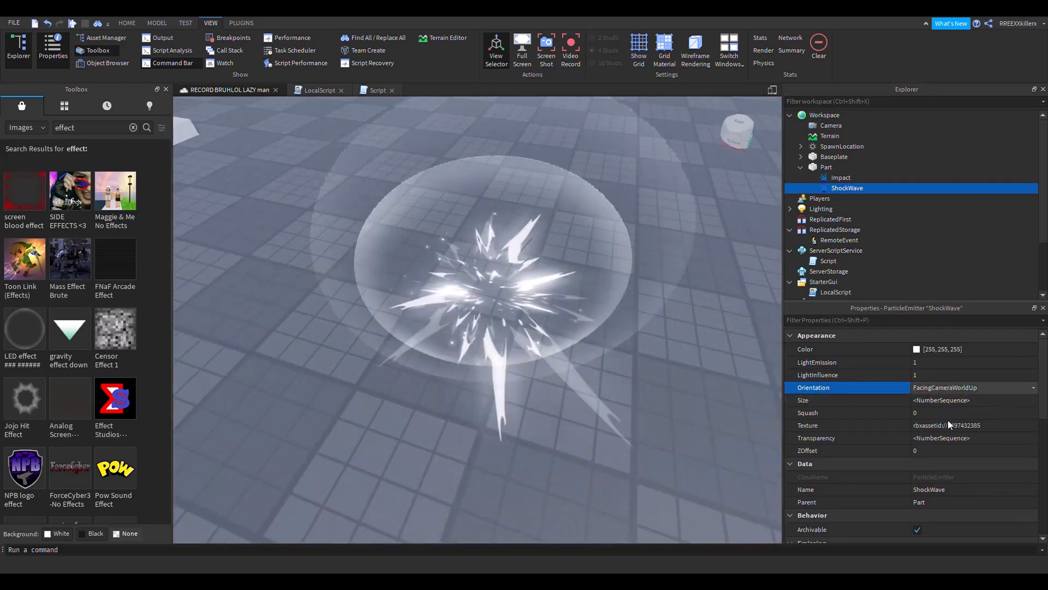
{"action": "scroll", "coordinate": [954, 433], "scroll_direction": "down", "scroll_amount": 8}
{"action": "right_click_drag", "start_coordinate": [658, 389], "coordinate": [658, 389]}
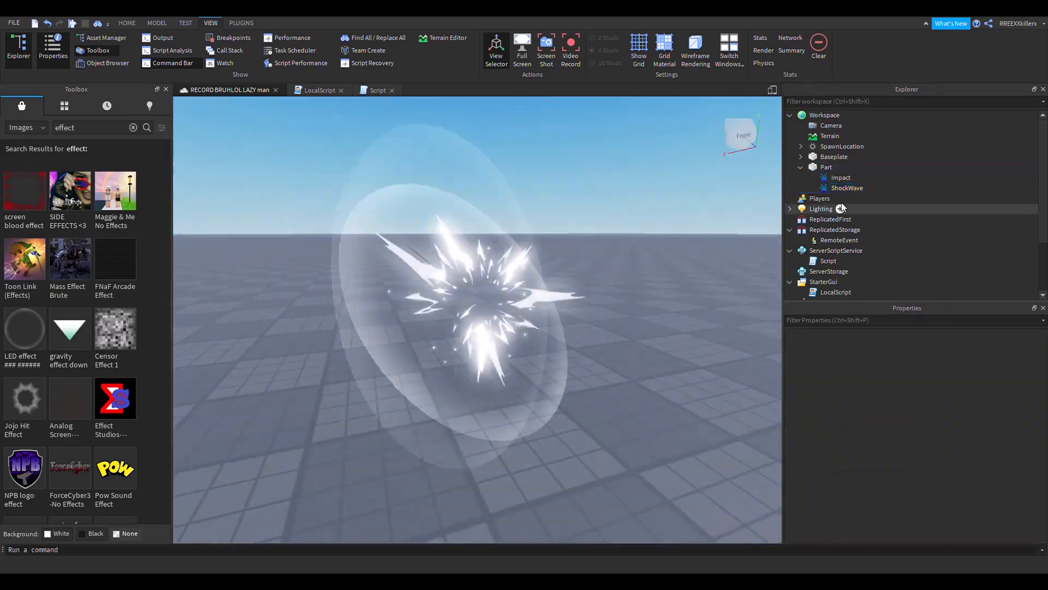
{"action": "left_click", "coordinate": [945, 411]}
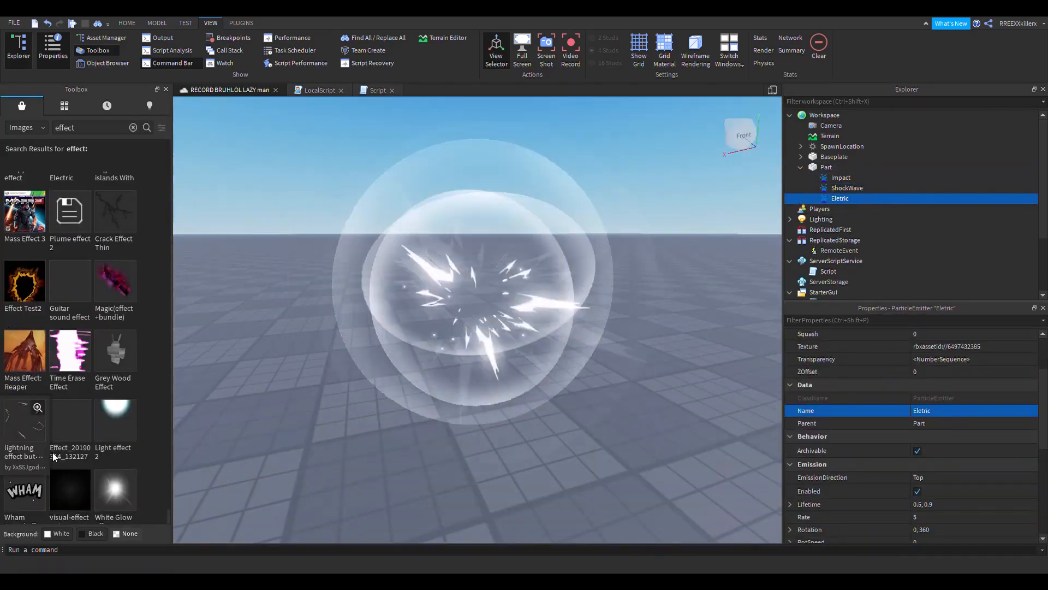
{"action": "scroll", "coordinate": [969, 386], "scroll_direction": "up", "scroll_amount": 2}
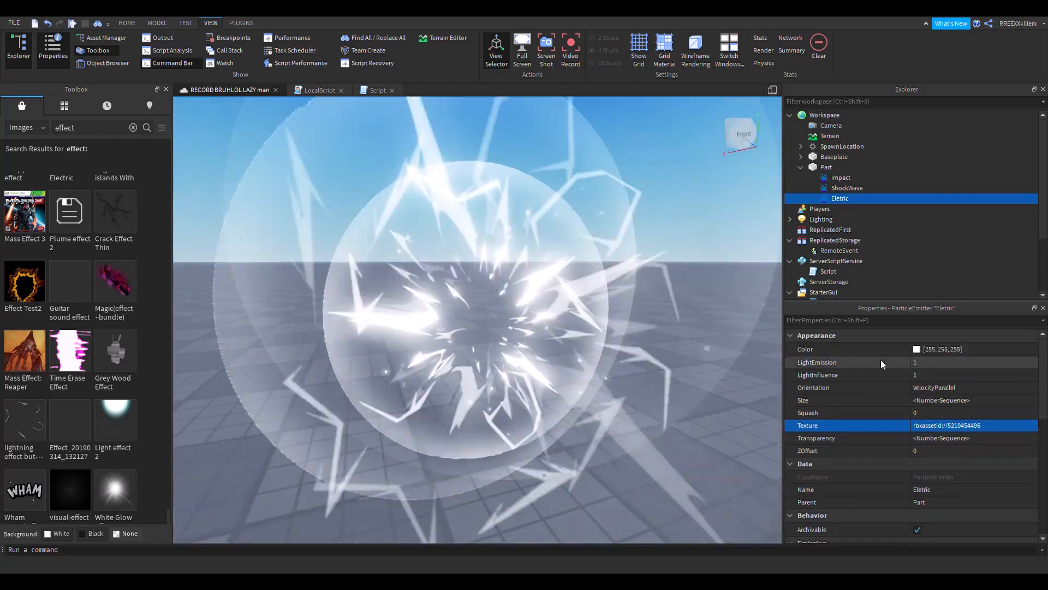
{"action": "left_click", "coordinate": [950, 349]}
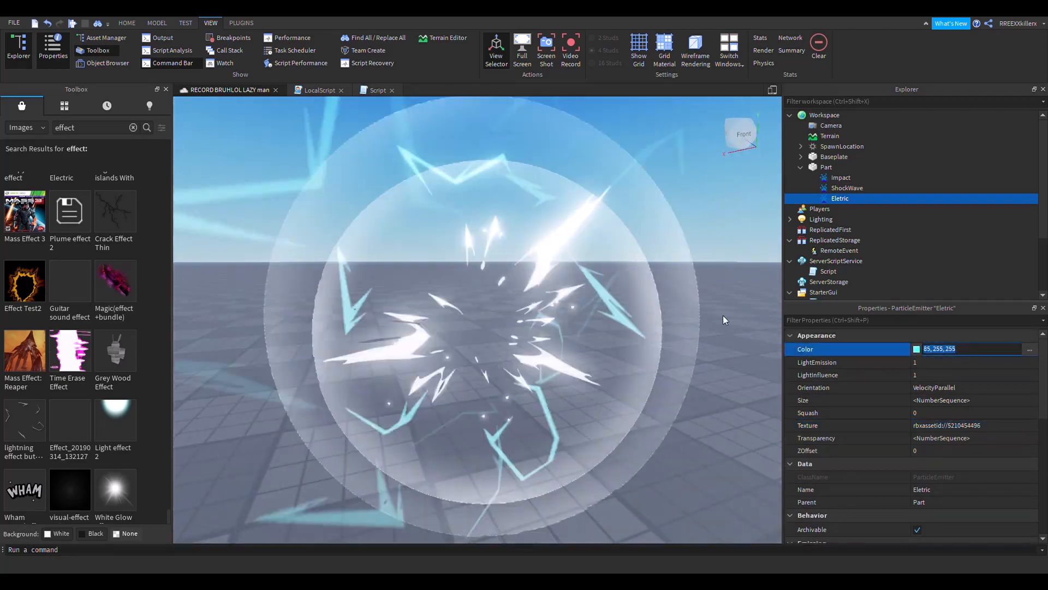
- Inspect the combined impact, shockwave and electric particles on the part from different angles and distances
{"action": "right_click_drag", "start_coordinate": [723, 316], "coordinate": [700, 412]}
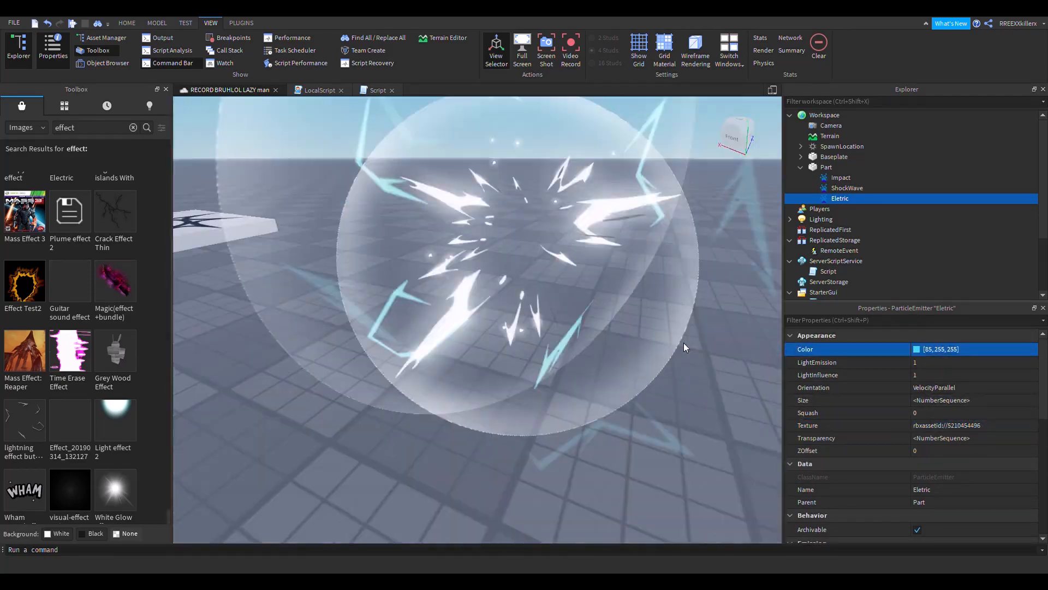
{"action": "right_click_drag", "start_coordinate": [683, 343], "coordinate": [683, 343]}
{"action": "scroll", "coordinate": [659, 355], "scroll_direction": "down", "scroll_amount": 6}
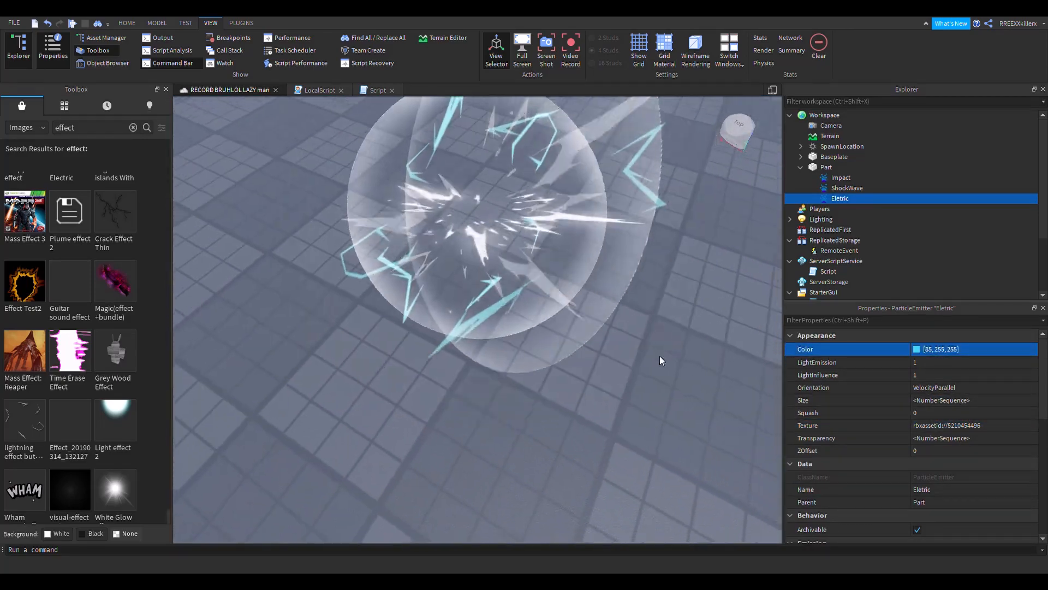
{"action": "left_click_drag", "start_coordinate": [626, 367], "coordinate": [401, 182]}
{"action": "left_click", "coordinate": [686, 473]}
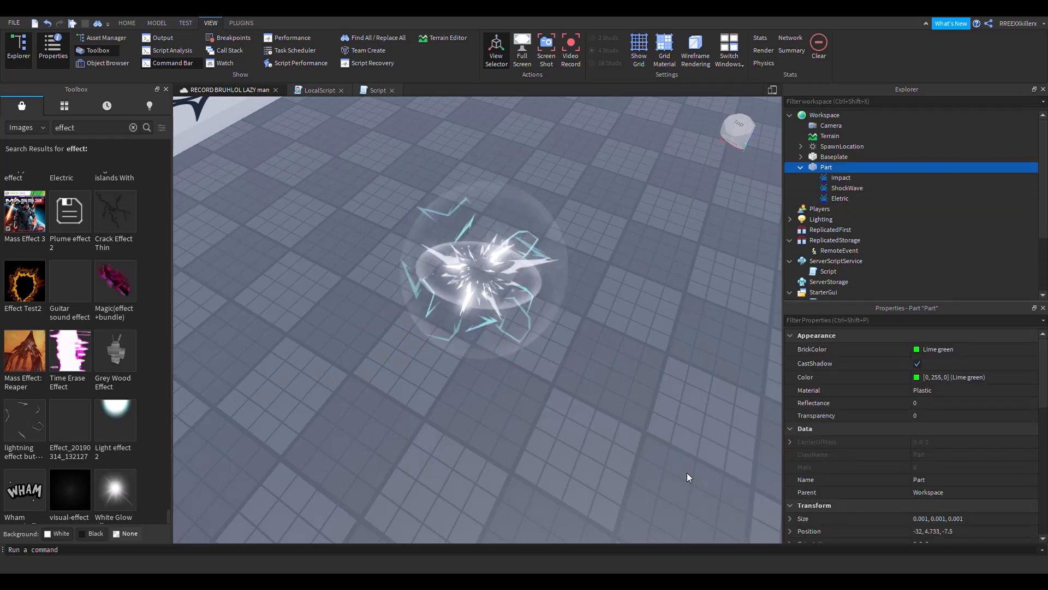
{"action": "scroll", "coordinate": [687, 473], "scroll_direction": "down", "scroll_amount": 4}
{"action": "right_click_drag", "start_coordinate": [685, 465], "coordinate": [685, 466]}
{"action": "scroll", "coordinate": [685, 465], "scroll_direction": "up", "scroll_amount": 2}
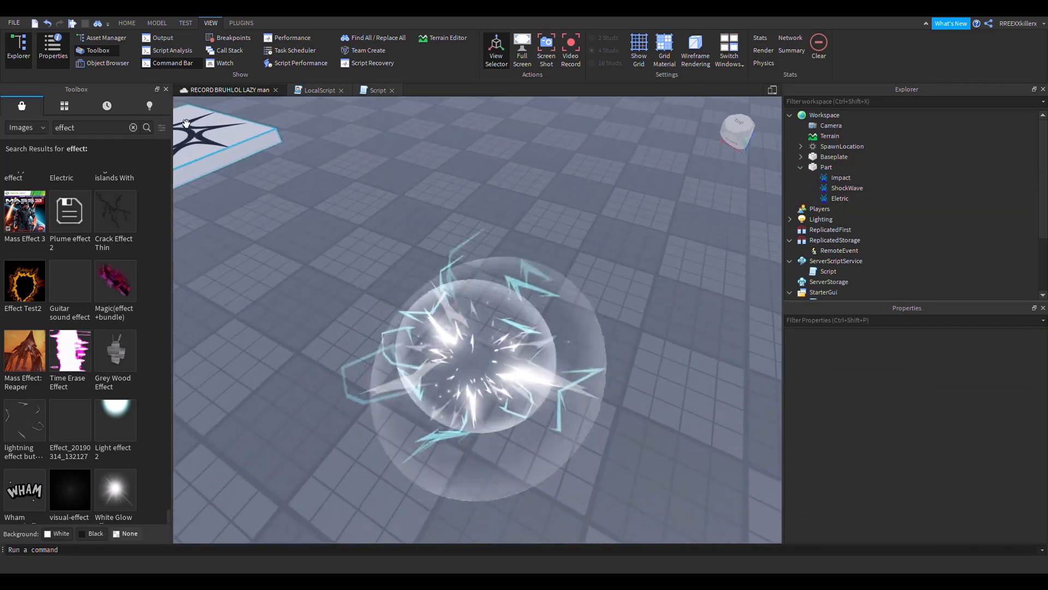
- Close the Toolbox and select the part that holds the three emitters
{"action": "left_click", "coordinate": [166, 89]}
{"action": "right_click_drag", "start_coordinate": [515, 303], "coordinate": [515, 303]}
{"action": "scroll", "coordinate": [515, 303], "scroll_direction": "up", "scroll_amount": 2}
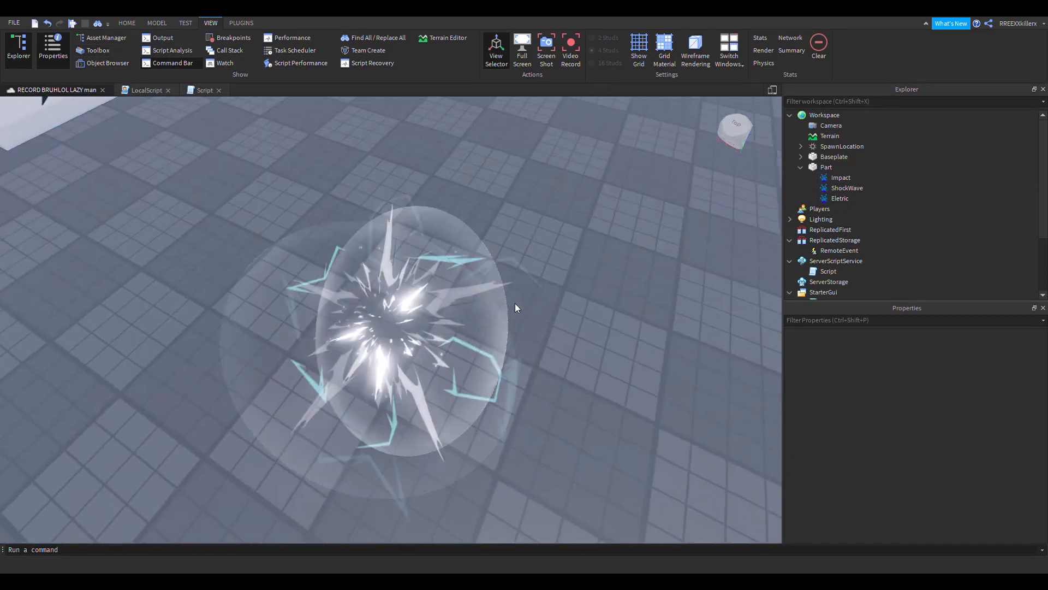
{"action": "left_click", "coordinate": [491, 388]}
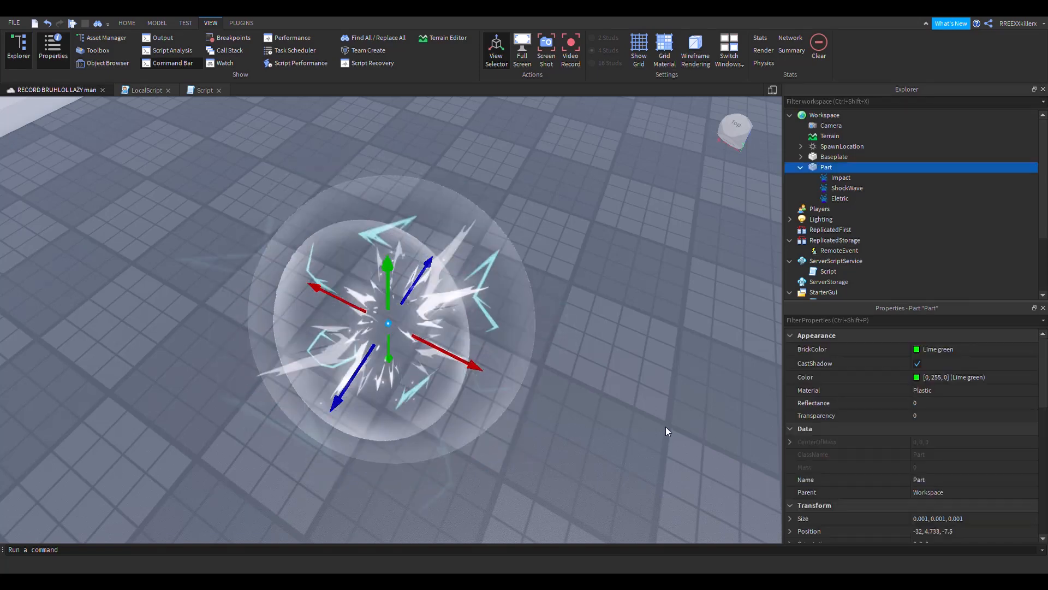
- Select the Impact, ShockWave and Eletric emitters together and disable their emission
{"action": "left_click", "coordinate": [841, 177]}
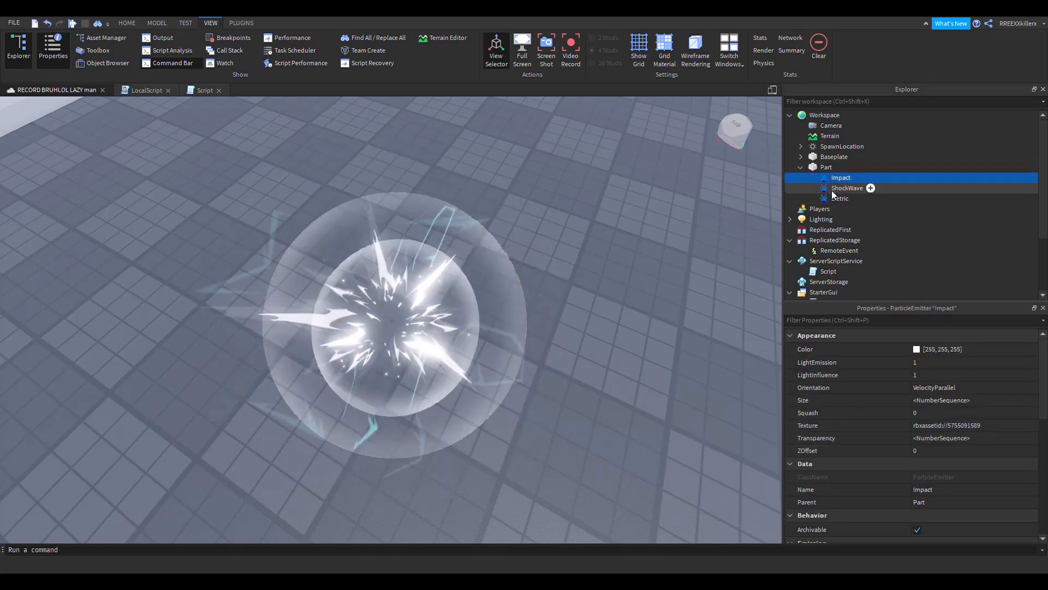
{"action": "left_click", "coordinate": [841, 188], "text": "ctrl"}
{"action": "left_click", "coordinate": [829, 198], "text": "ctrl"}
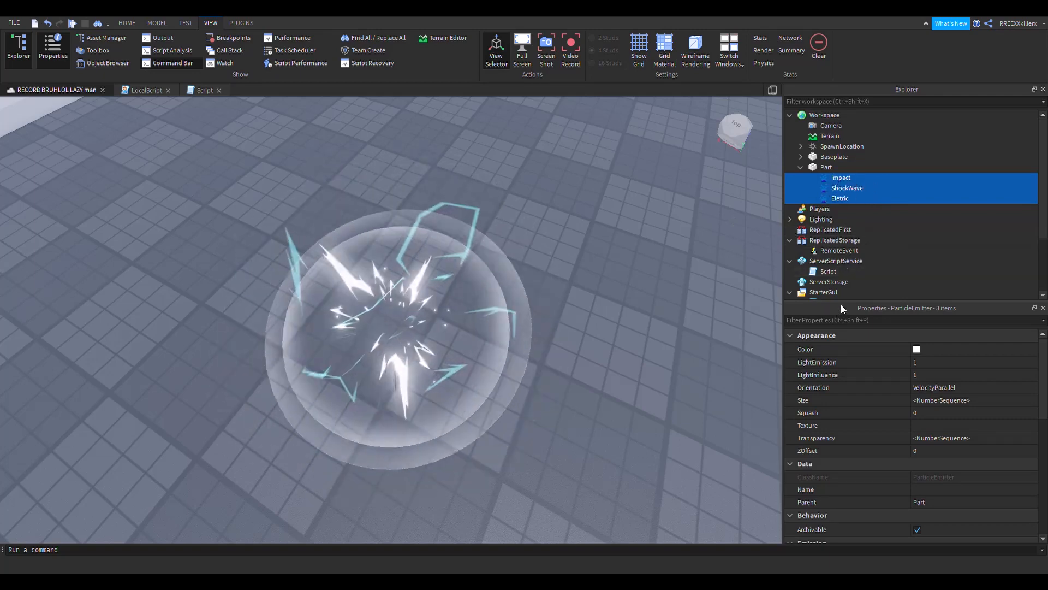
{"action": "scroll", "coordinate": [874, 387], "scroll_direction": "down", "scroll_amount": 3}
{"action": "left_click", "coordinate": [830, 182]}
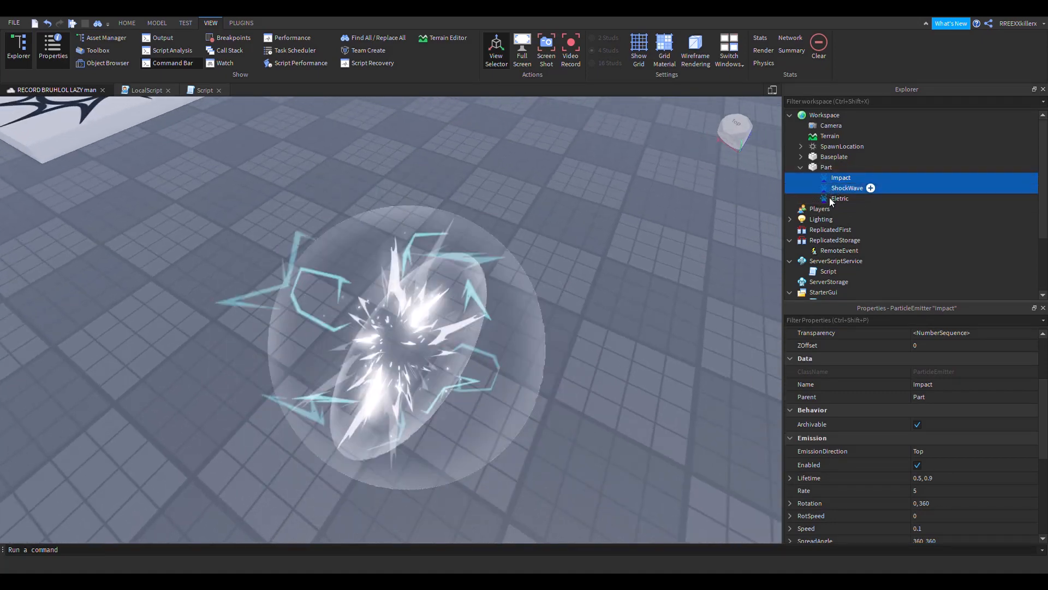
{"action": "left_click", "coordinate": [835, 198], "text": "shift"}
{"action": "left_click", "coordinate": [918, 464]}
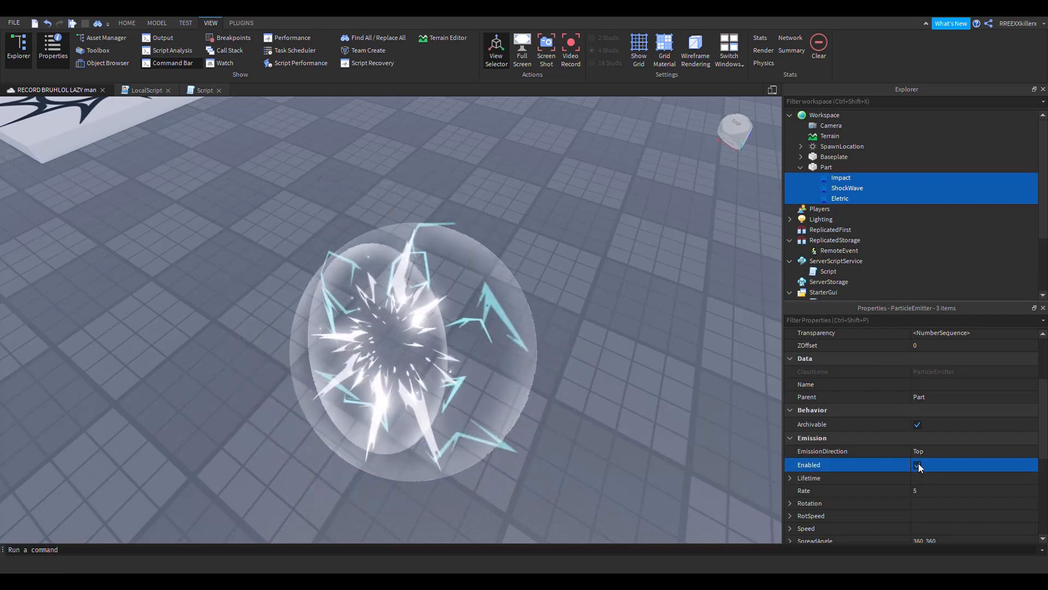
- Rename the part containing the three emitters CoolEffect
{"action": "left_click", "coordinate": [814, 167]}
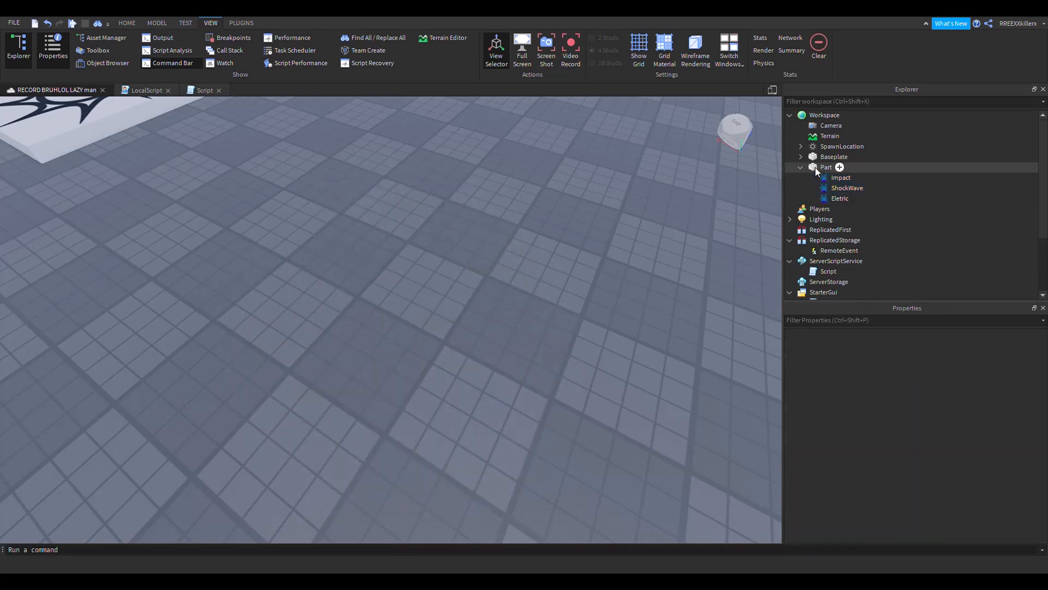
{"action": "left_click", "coordinate": [936, 481]}
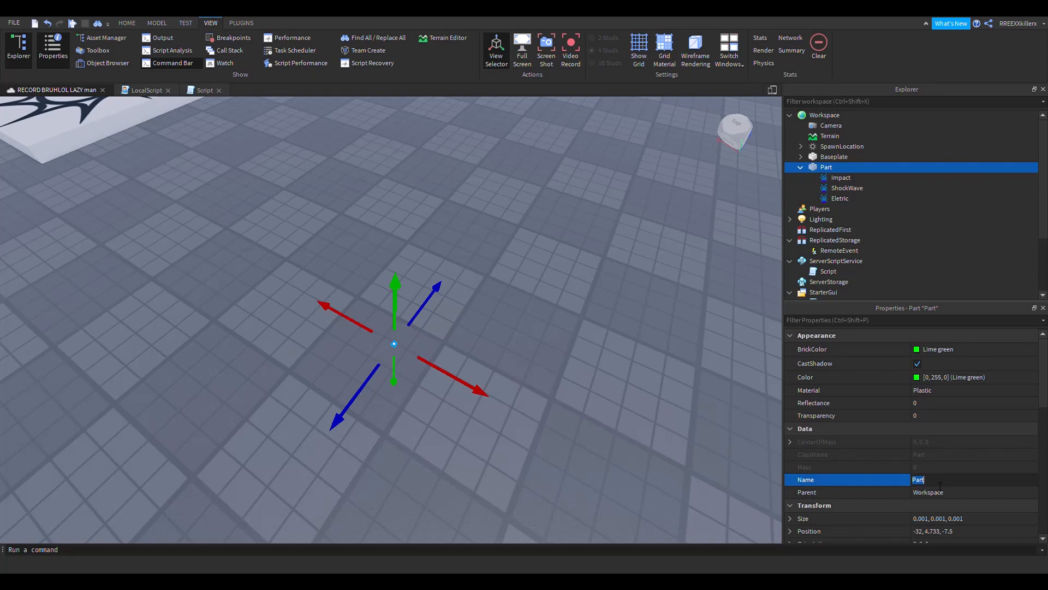
{"action": "type", "text": "Cool"}
{"action": "type", "text": "Part"}
{"action": "key", "text": "BackSpace"}
{"action": "key", "text": "BackSpace"}
{"action": "key", "text": "BackSpace"}
{"action": "key", "text": "BackSpace"}
{"action": "type", "text": "Effect"}
{"action": "key", "text": "Return"}
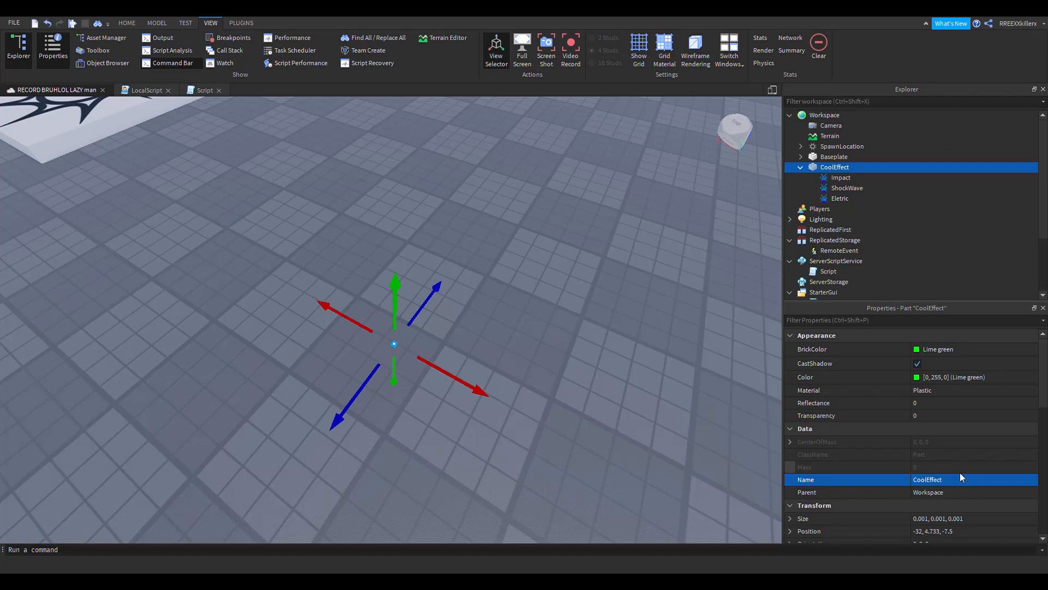
- Anchor the CoolEffect part and turn off its CanCollide property
{"action": "scroll", "coordinate": [960, 473], "scroll_direction": "down", "scroll_amount": 4}
{"action": "left_click", "coordinate": [925, 475]}
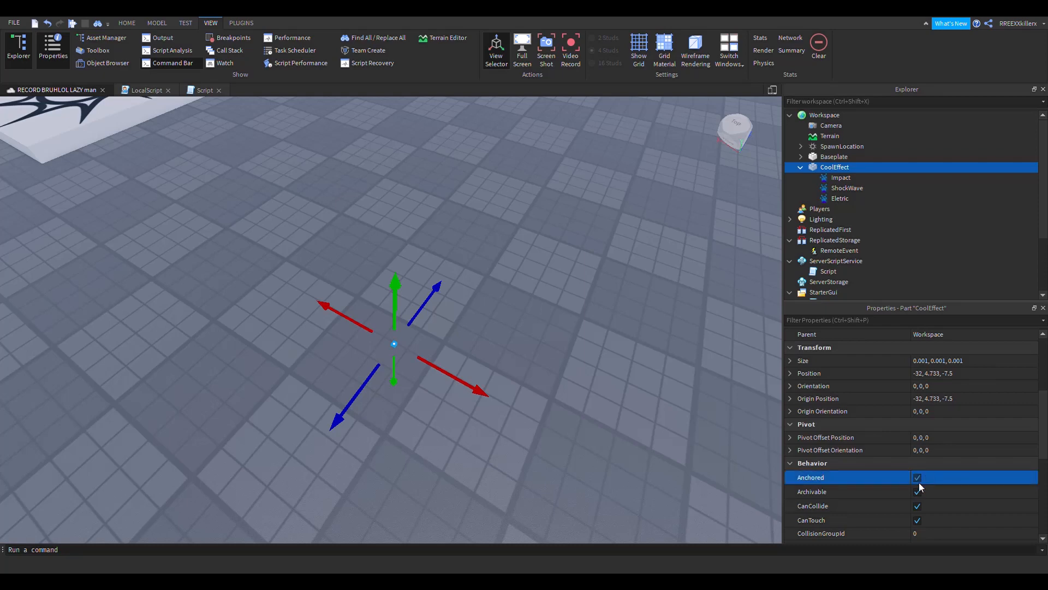
{"action": "left_click", "coordinate": [917, 507]}
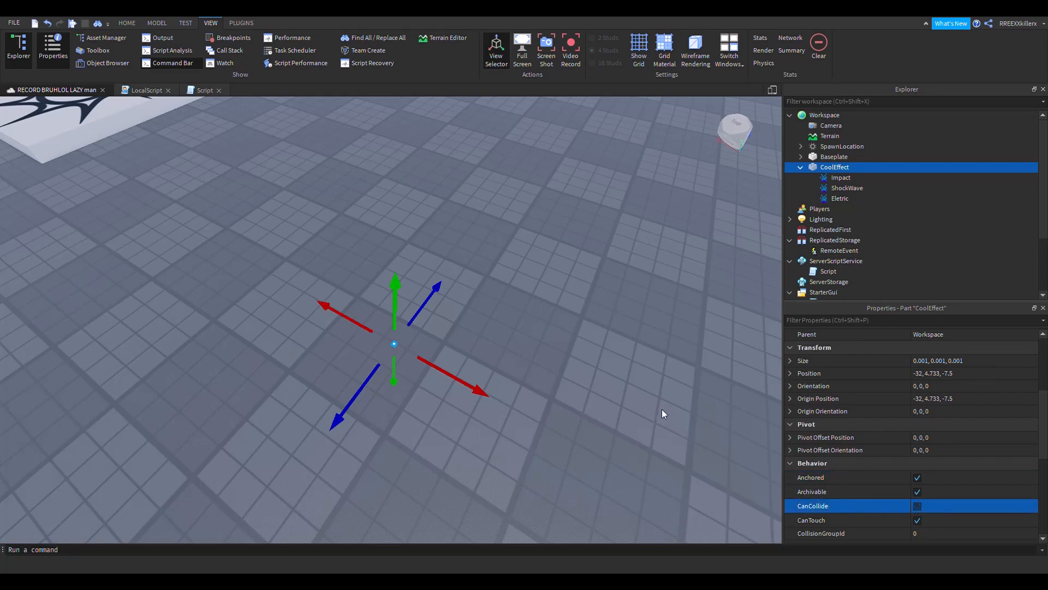
{"action": "scroll", "coordinate": [677, 413], "scroll_direction": "down", "scroll_amount": 3}
{"action": "scroll", "coordinate": [974, 471], "scroll_direction": "down", "scroll_amount": 4}
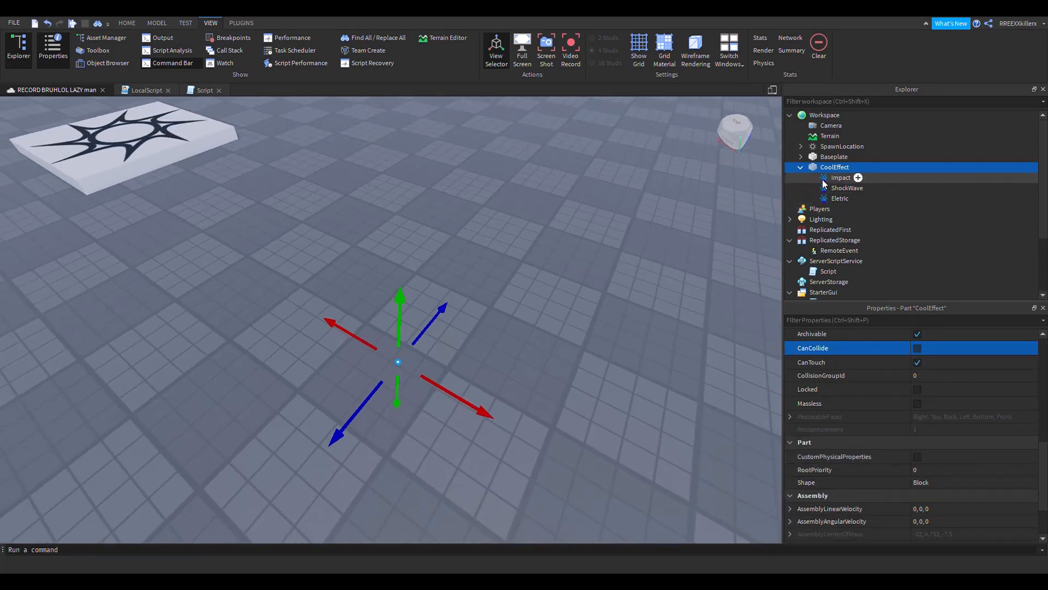
- Move the CoolEffect part from Workspace into ReplicatedStorage and check that it still contains its three emitters
{"action": "mouse_move", "coordinate": [835, 168]}
{"action": "left_click_drag", "start_coordinate": [836, 169], "coordinate": [868, 240]}
{"action": "right_click_drag", "start_coordinate": [648, 273], "coordinate": [646, 273]}
{"action": "key", "text": "w"}
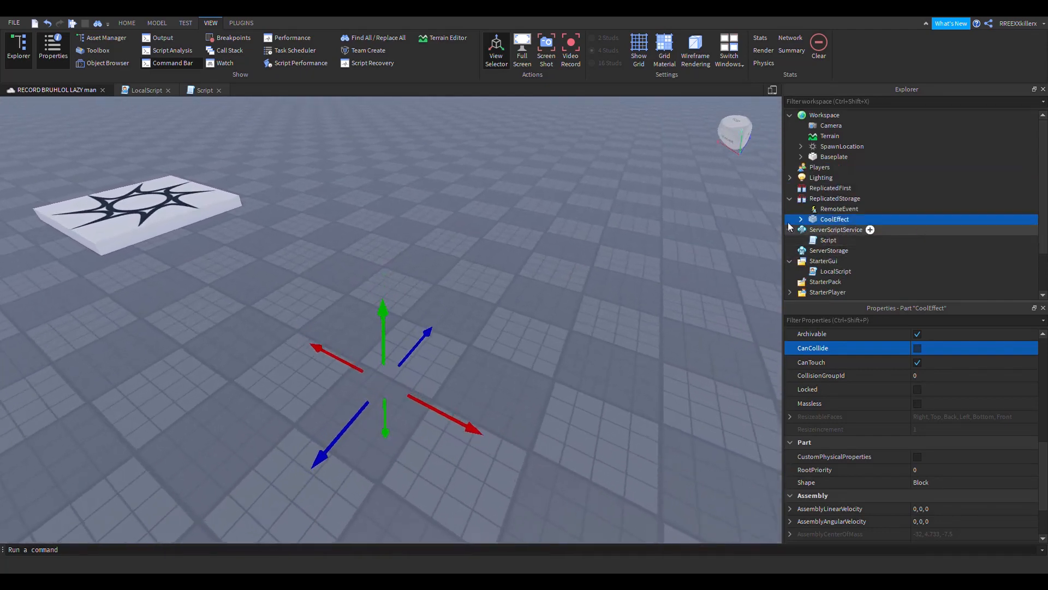
{"action": "scroll", "coordinate": [899, 218], "scroll_direction": "down", "scroll_amount": 2}
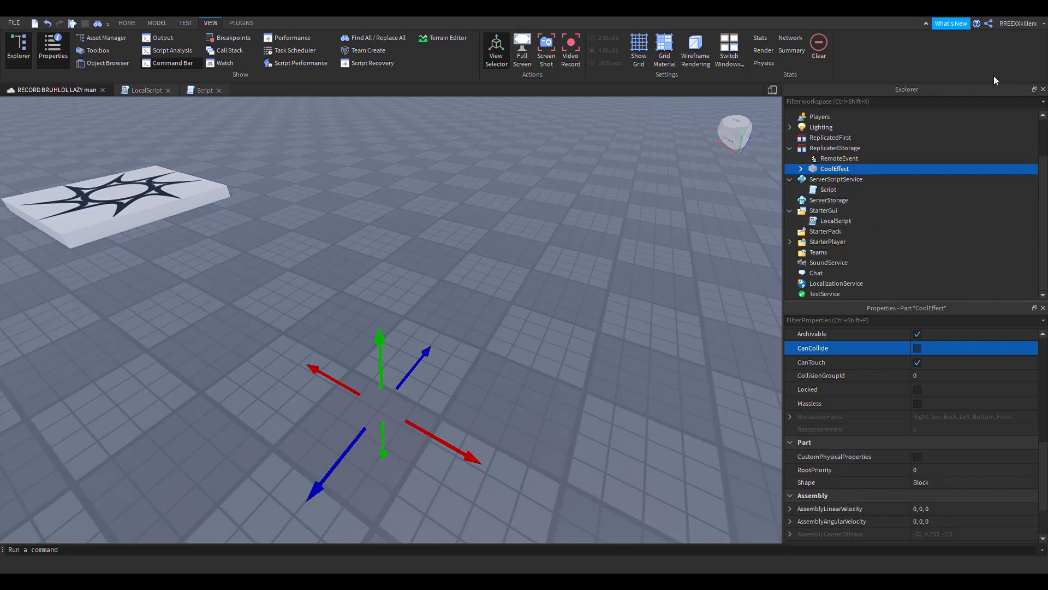
{"action": "left_click", "coordinate": [802, 169]}
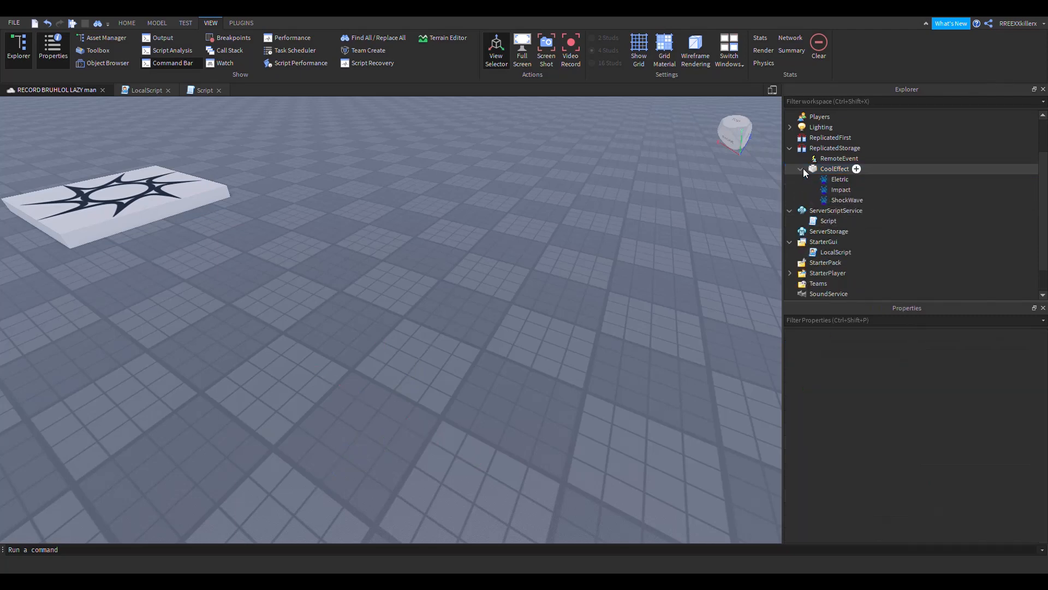
{"action": "left_click", "coordinate": [803, 168]}
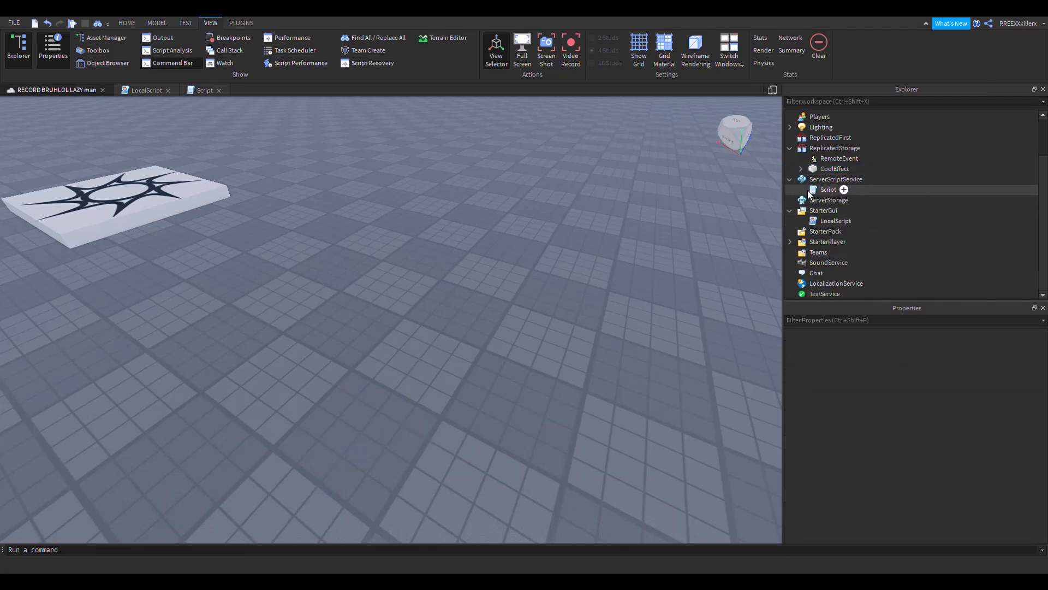
- Open the LocalScript in StarterGui and review its q-key check alongside the server Script and the RemoteEvent
{"action": "double_click", "coordinate": [822, 223]}
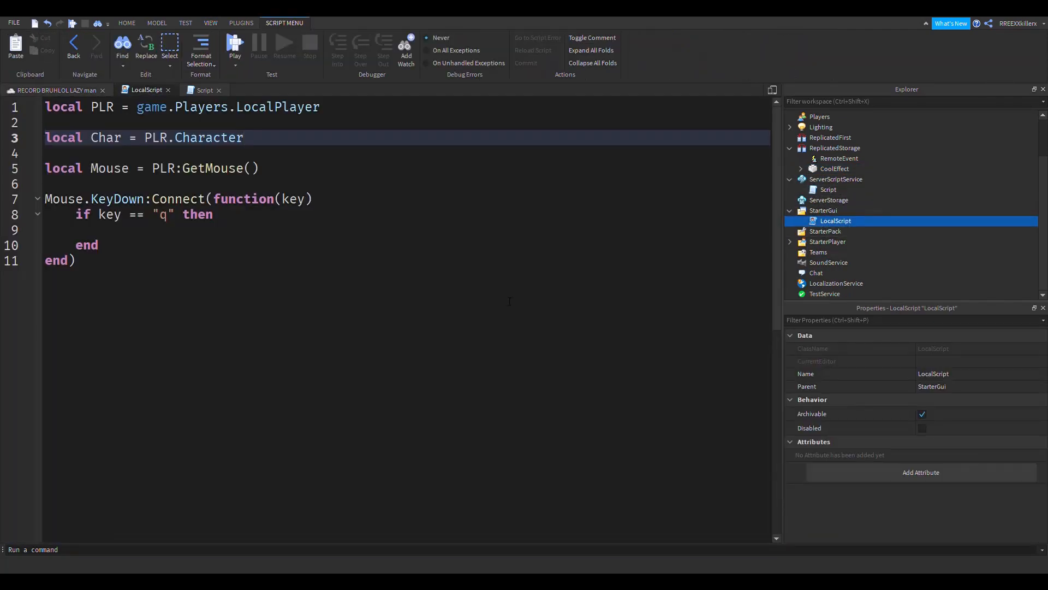
{"action": "left_click", "coordinate": [159, 232]}
{"action": "left_click", "coordinate": [150, 243]}
{"action": "left_click", "coordinate": [150, 232]}
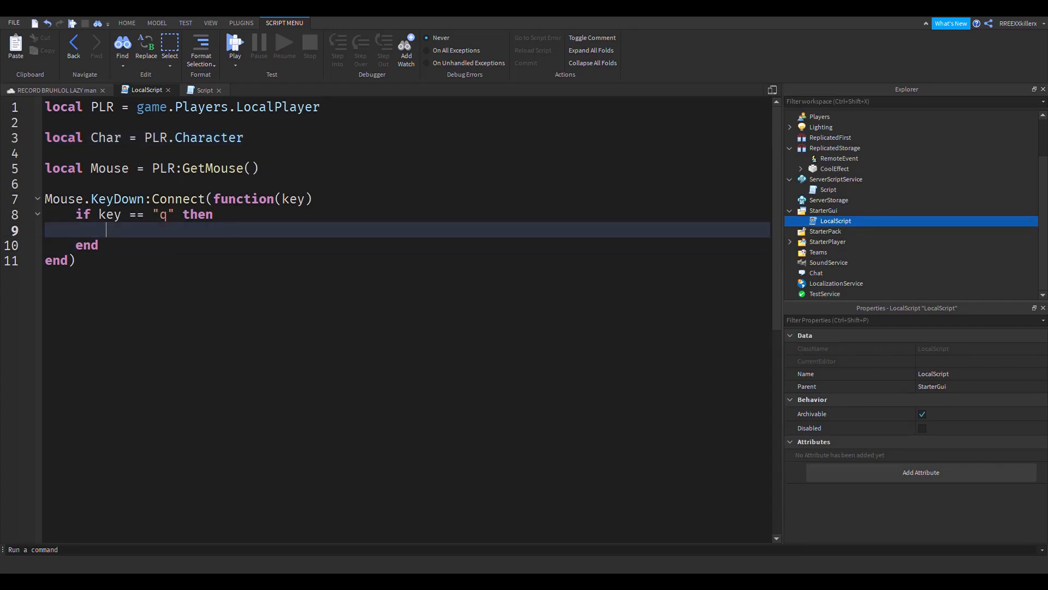
{"action": "left_click", "coordinate": [188, 90]}
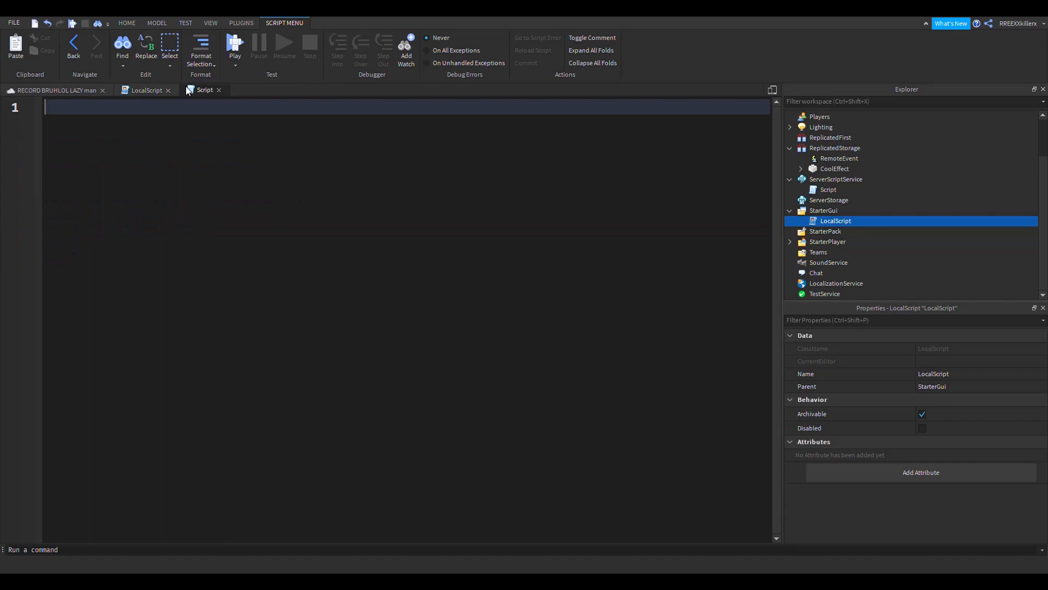
{"action": "left_click", "coordinate": [149, 90]}
{"action": "left_click", "coordinate": [826, 159]}
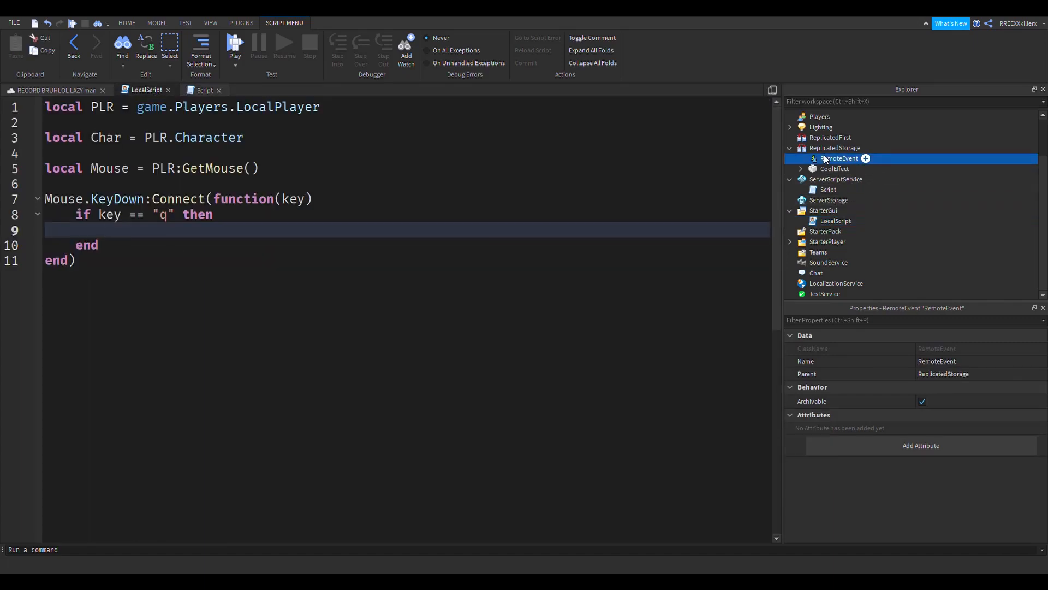
{"action": "left_click", "coordinate": [821, 188]}
{"action": "left_click", "coordinate": [827, 220]}
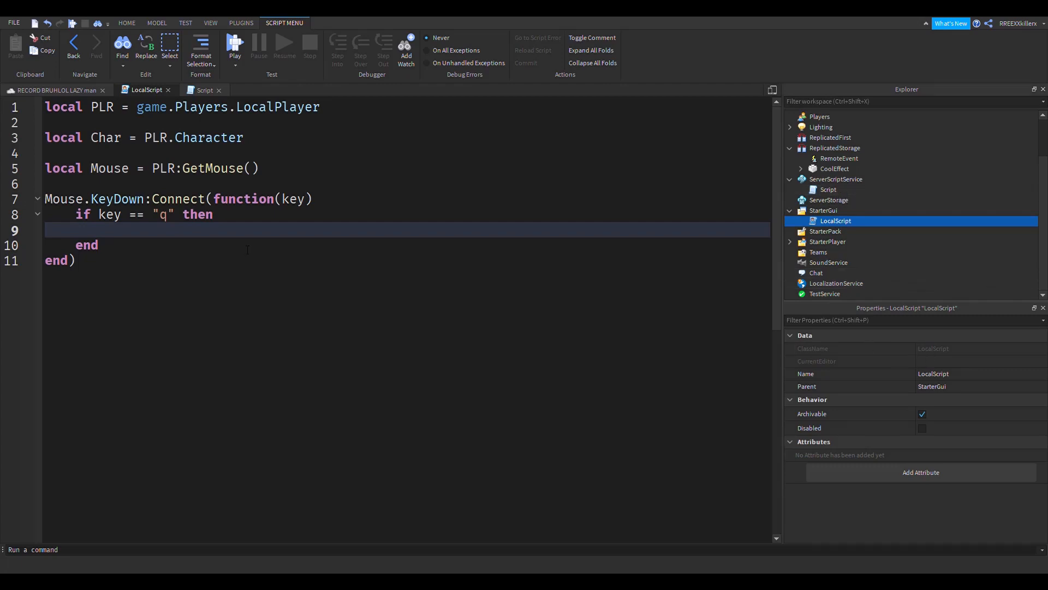
- Inside the LocalScript's q-key check, call FireServer on ReplicatedStorage's RemoteEvent with Char as the argument
{"action": "left_click", "coordinate": [258, 235]}
{"action": "type", "text": "game."}
{"action": "type", "text": "r"}
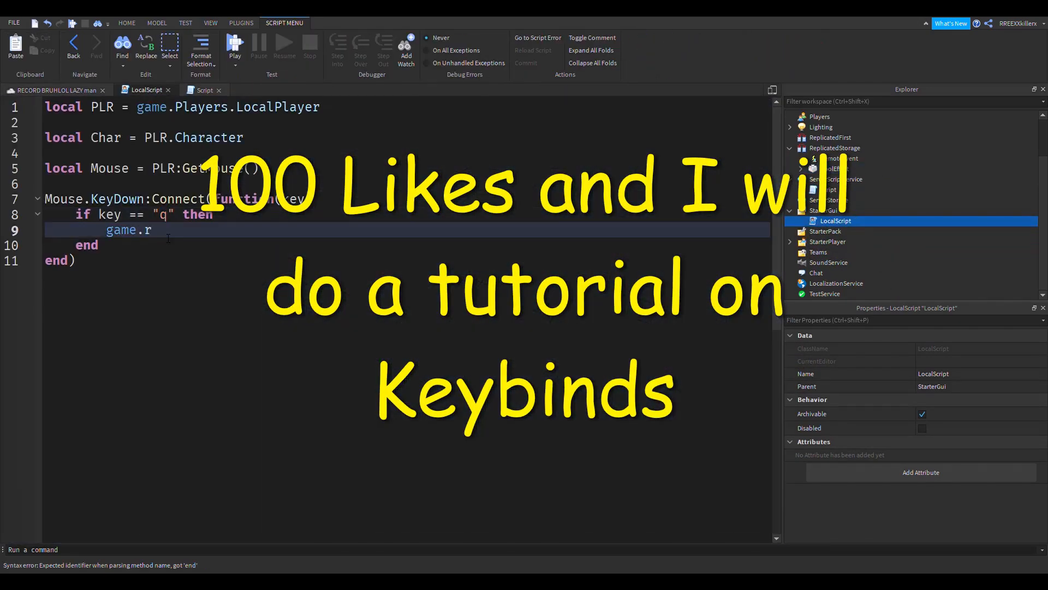
{"action": "type", "text": "eplicatedStorage.RemoteEvent:FireServer()"}
{"action": "double_click", "coordinate": [107, 200]}
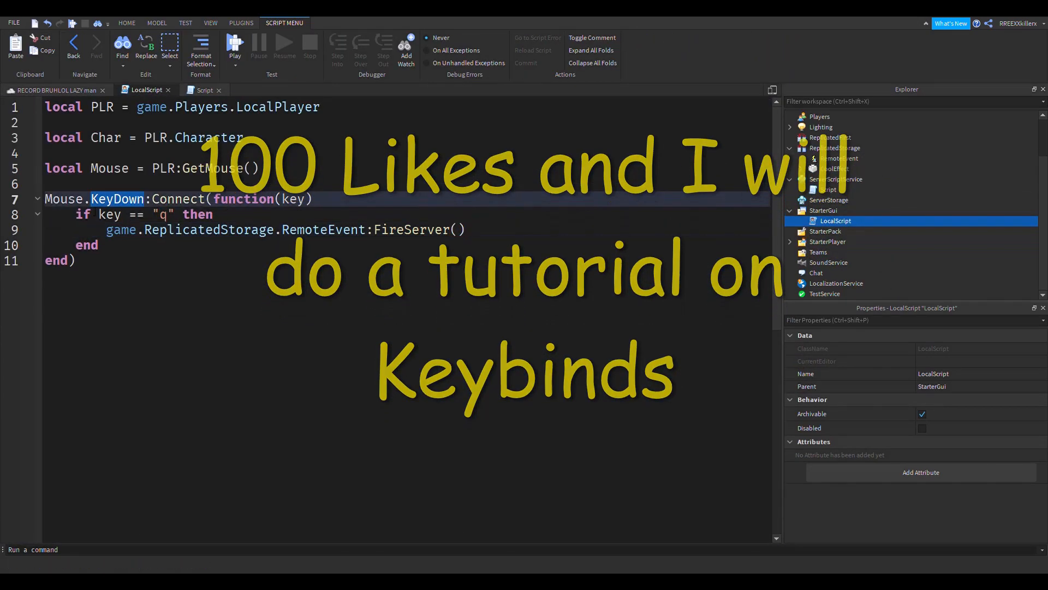
{"action": "left_click", "coordinate": [216, 214]}
{"action": "left_click", "coordinate": [458, 230]}
{"action": "type", "text": "Char"}
- In the server Script, connect a function with parameters Plr and Char to the OnServerEvent of ReplicatedStorage's RemoteEvent
{"action": "double_click", "coordinate": [839, 190]}
{"action": "type", "text": "game.ReplicatedStorage.re"}
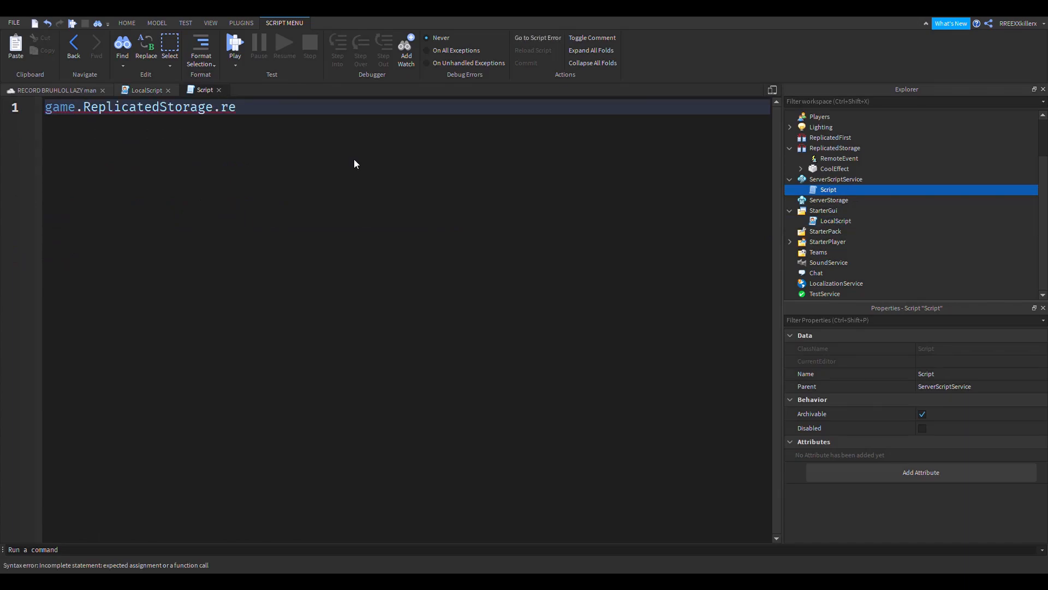
{"action": "type", "text": "moteEvent.OnServerEvent:Connect(function()"}
{"action": "key", "text": "Return"}
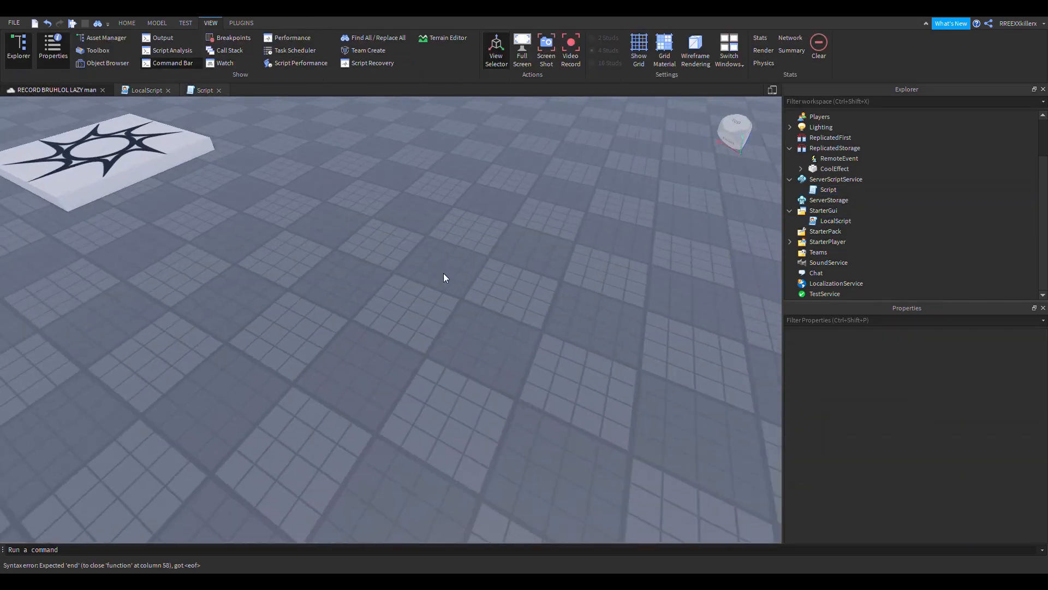
{"action": "scroll", "coordinate": [443, 273], "scroll_direction": "down", "scroll_amount": 3}
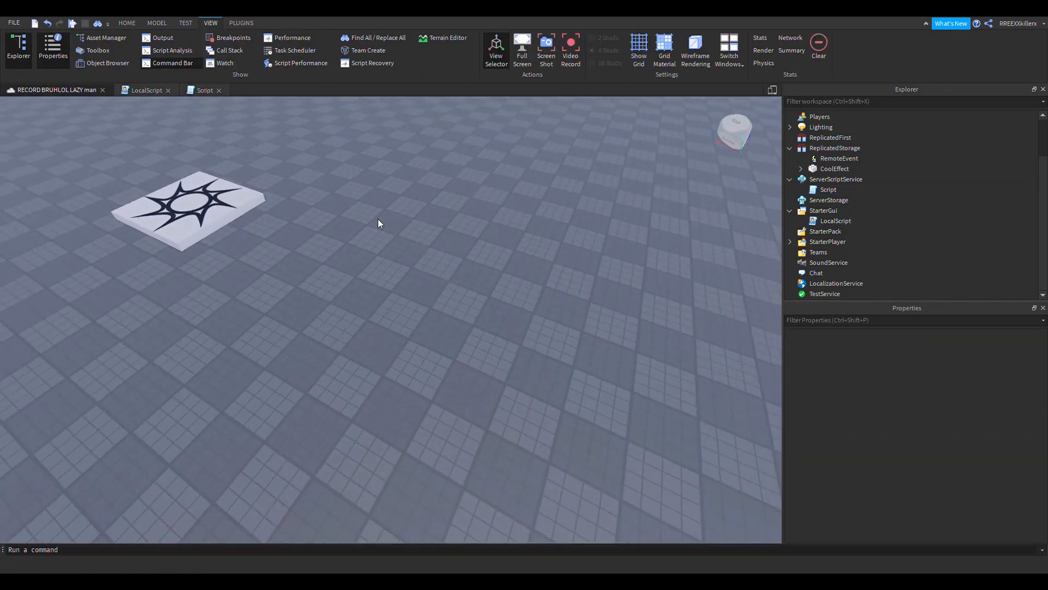
- Start a local variable declaration inside the OnServerEvent function of the server Script
{"action": "left_click", "coordinate": [202, 90]}
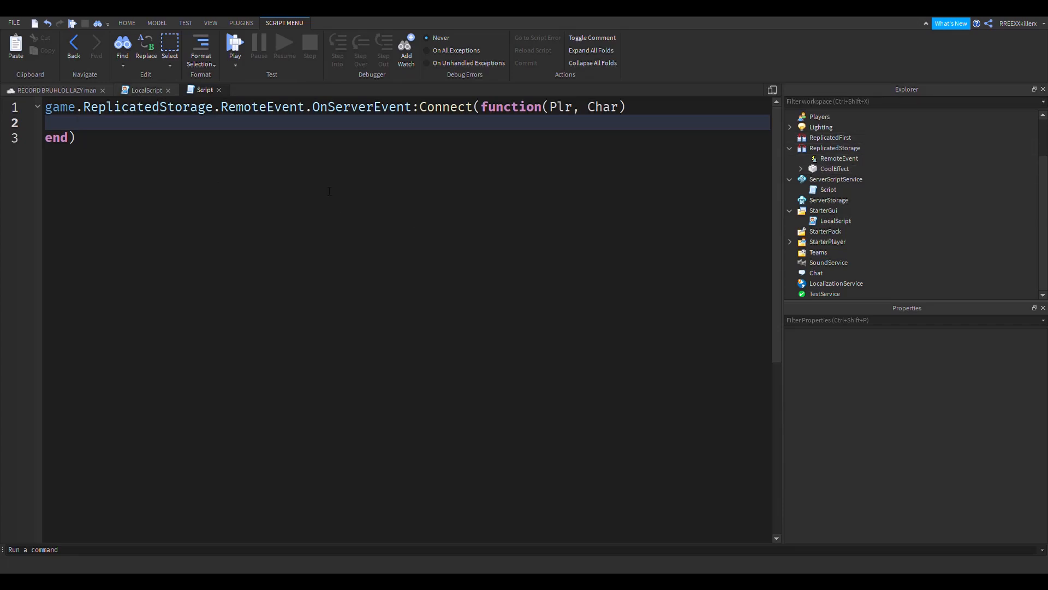
{"action": "left_click", "coordinate": [259, 140]}
{"action": "left_click", "coordinate": [262, 129]}
{"action": "type", "text": "local"}
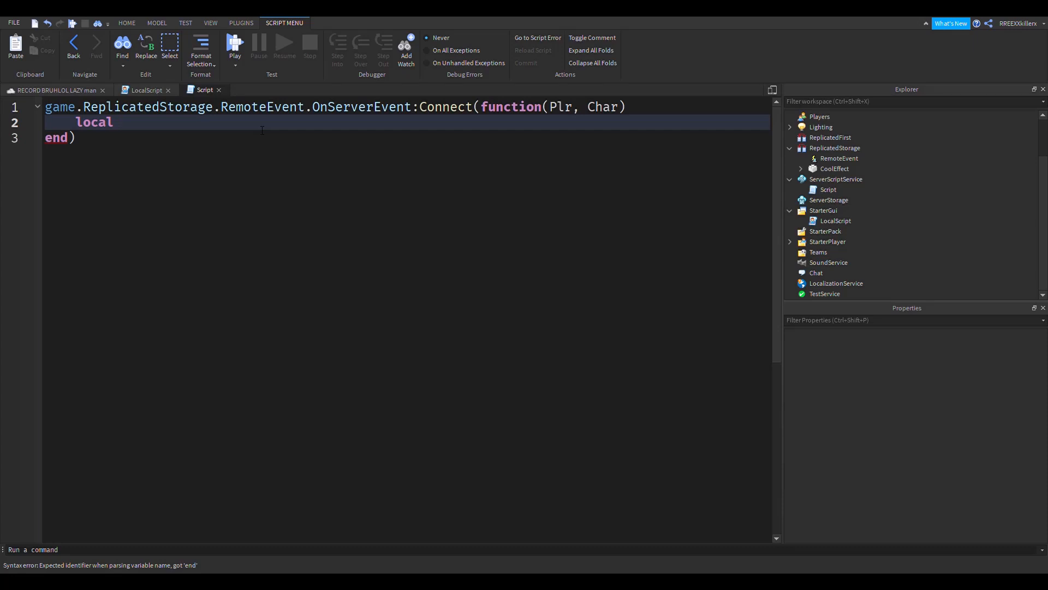
{"action": "type", "text": " ga"}
{"action": "key", "text": "Return"}
{"action": "key", "text": "BackSpace"}
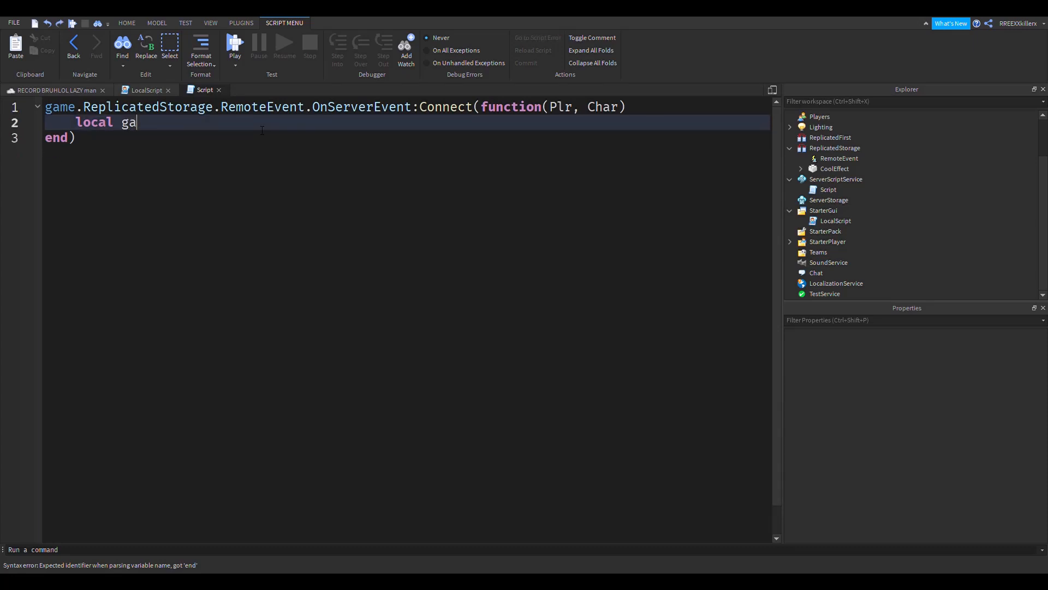
{"action": "left_click", "coordinate": [825, 149]}
{"action": "left_click", "coordinate": [189, 126]}
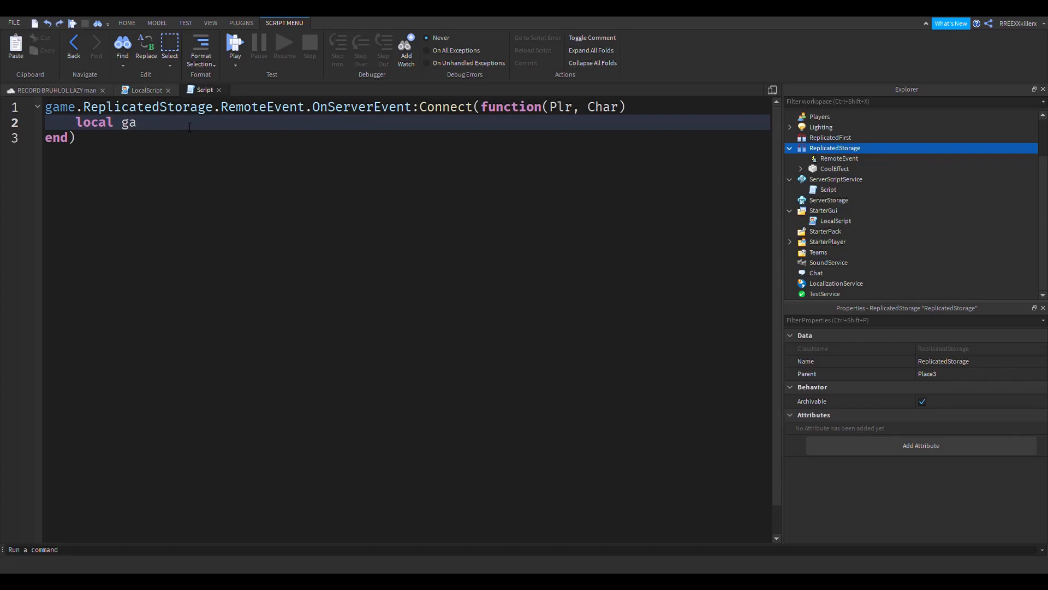
{"action": "key", "text": "BackSpace"}
{"action": "key", "text": "BackSpace"}
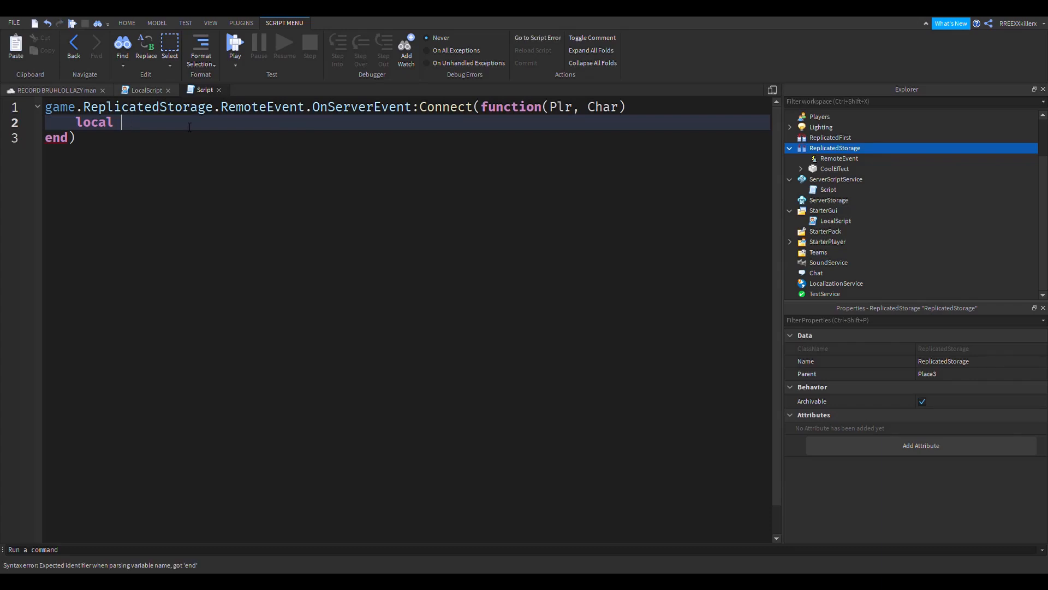
- Name the local variable Effect and assign it game.ReplicatedStorage.CoolEffect:Clone()
{"action": "type", "text": "Effect =c"}
{"action": "key", "text": "BackSpace"}
{"action": "type", "text": "game.ReplicatedStorage.co"}
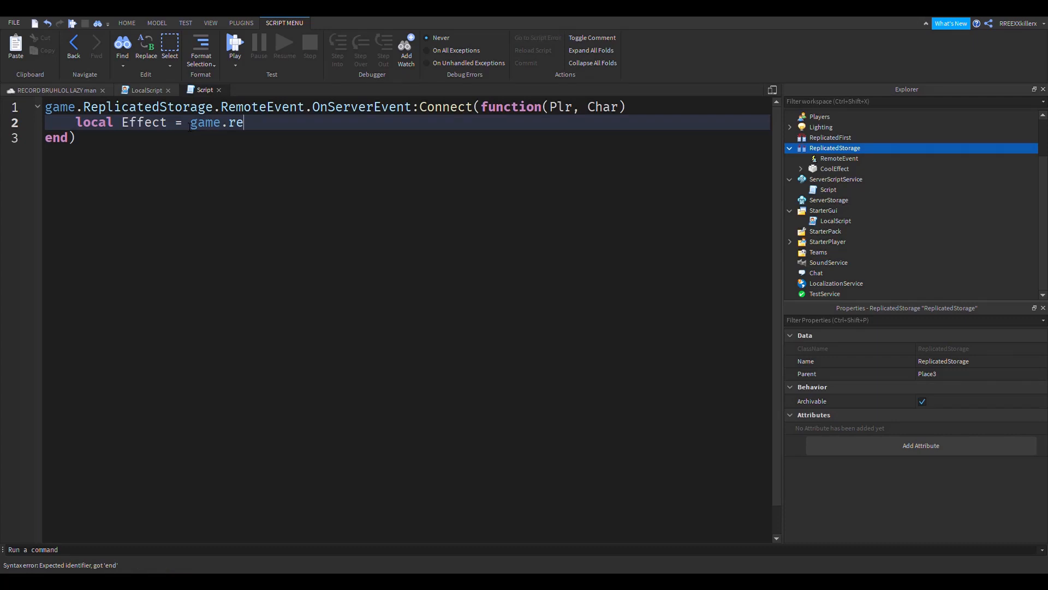
{"action": "type", "text": "olEffect"}
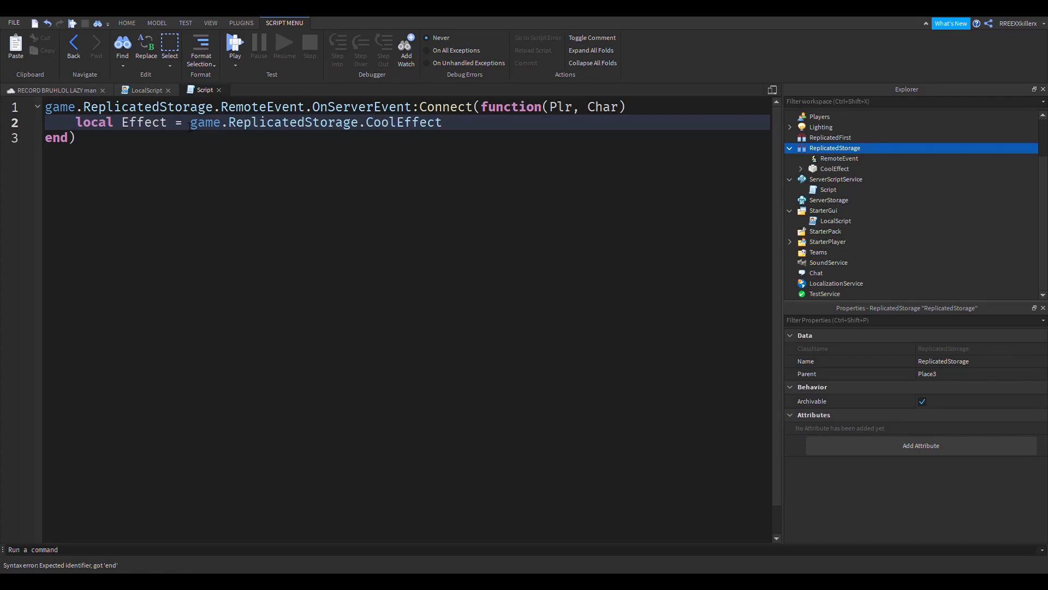
{"action": "type", "text": ":Clone()"}
- Add a line below the clone statement that sets Effect.Parent to game.Workspace
{"action": "key", "text": "Return"}
{"action": "type", "text": "Effect"}
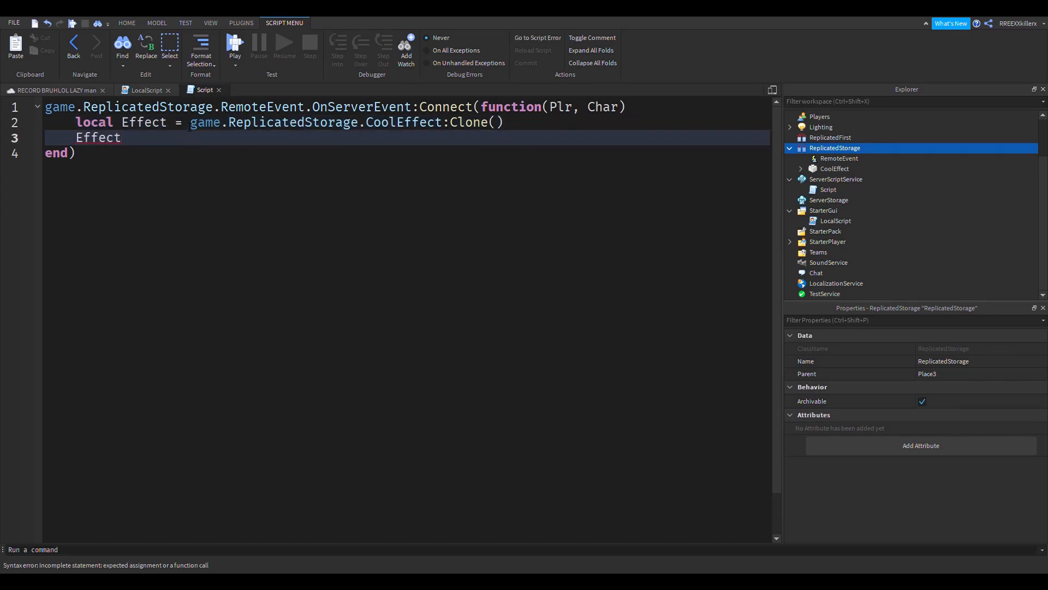
{"action": "scroll", "coordinate": [970, 262], "scroll_direction": "up", "scroll_amount": 3}
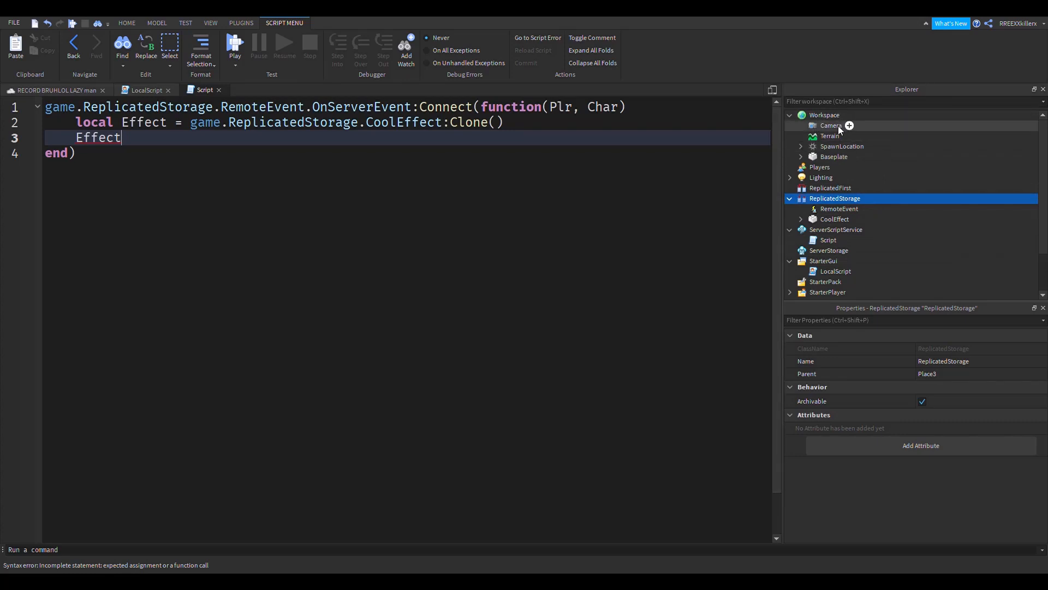
{"action": "type", "text": ".Paren"}
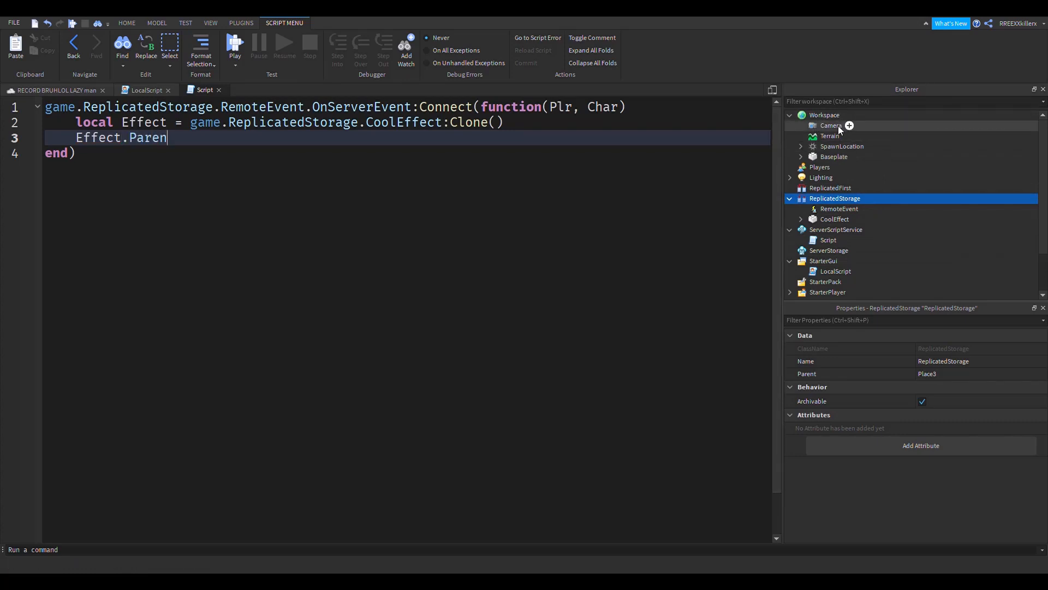
{"action": "type", "text": "t"}
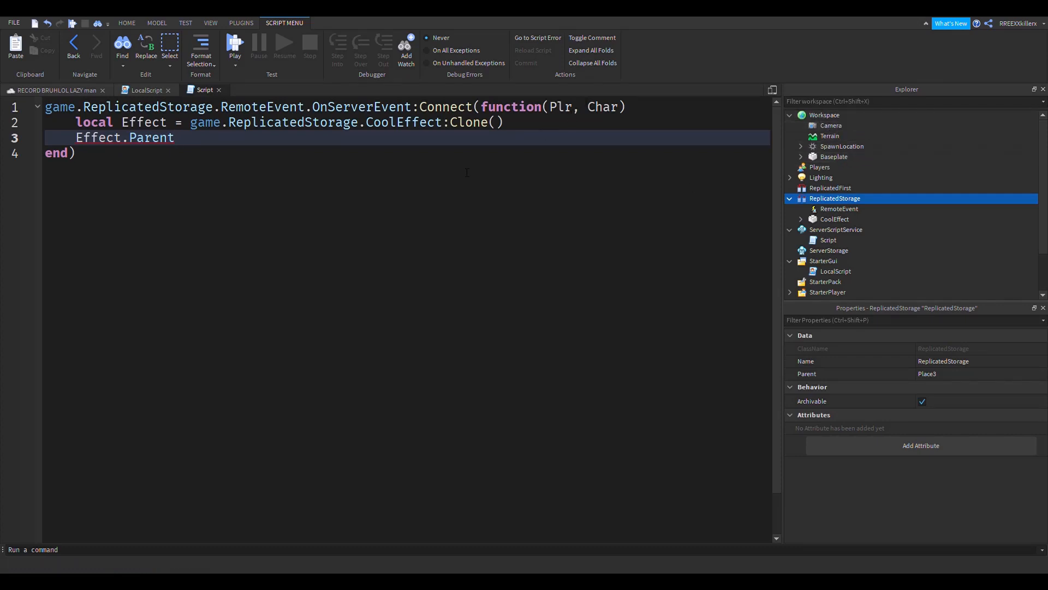
{"action": "type", "text": "="}
{"action": "type", "text": " Char"}
{"action": "key", "text": "BackSpace"}
{"action": "key", "text": "BackSpace"}
{"action": "key", "text": "BackSpace"}
{"action": "key", "text": "BackSpace"}
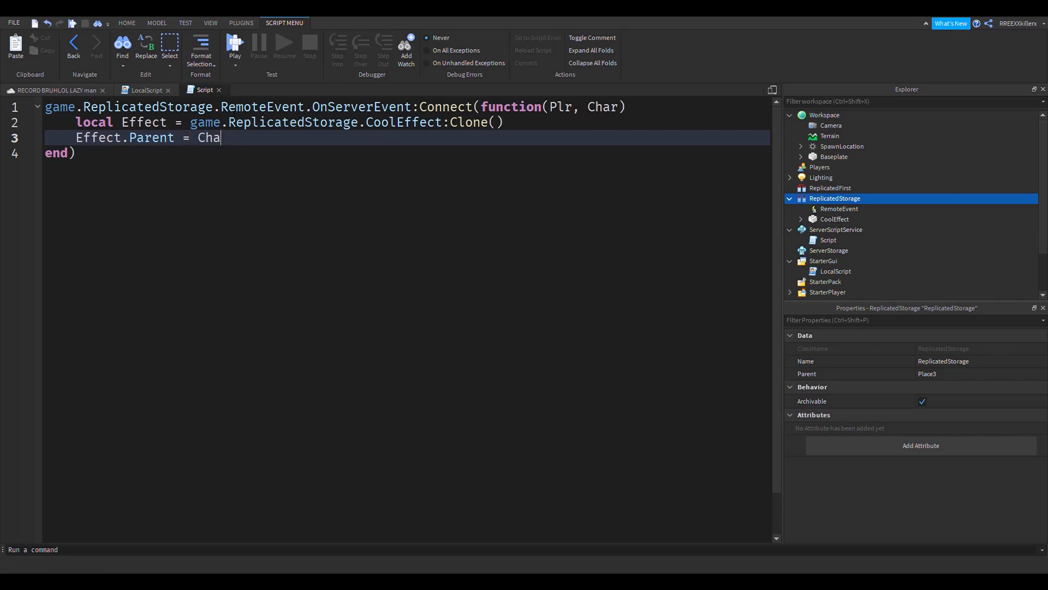
{"action": "type", "text": "game.Workspace"}
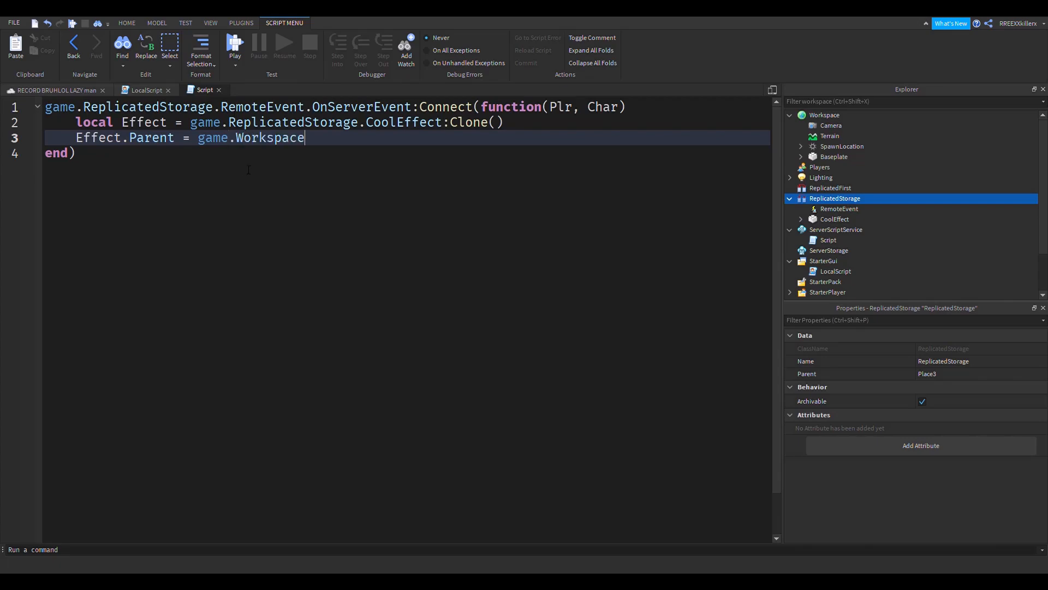
- Start an Effect.CFrame statement in the server Script, separated by a blank line from the Effect.Parent assignment
{"action": "key", "text": "Return"}
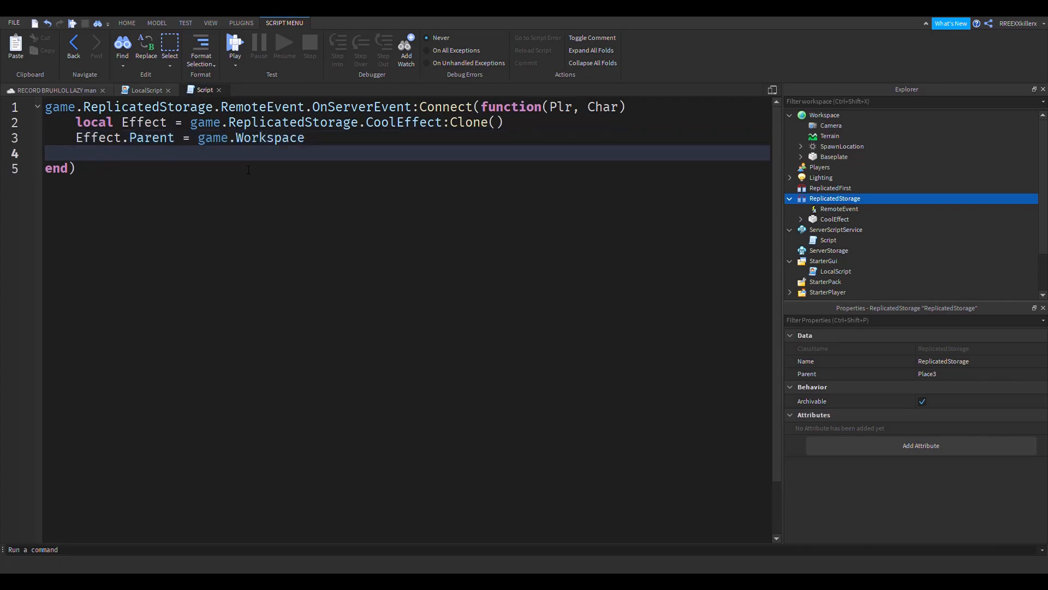
{"action": "key", "text": "Return"}
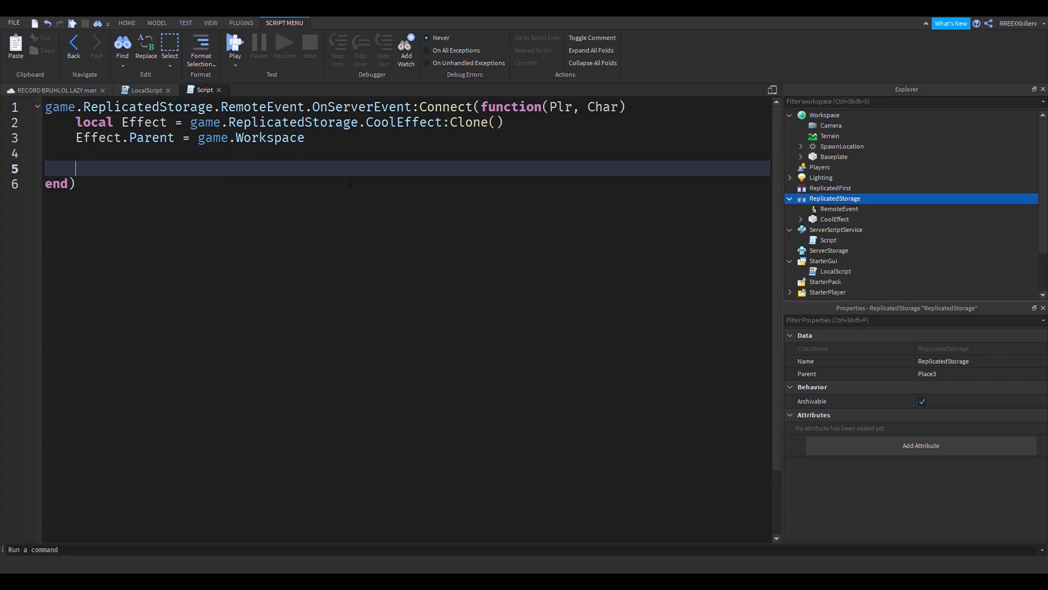
{"action": "type", "text": "e"}
{"action": "key", "text": "BackSpace"}
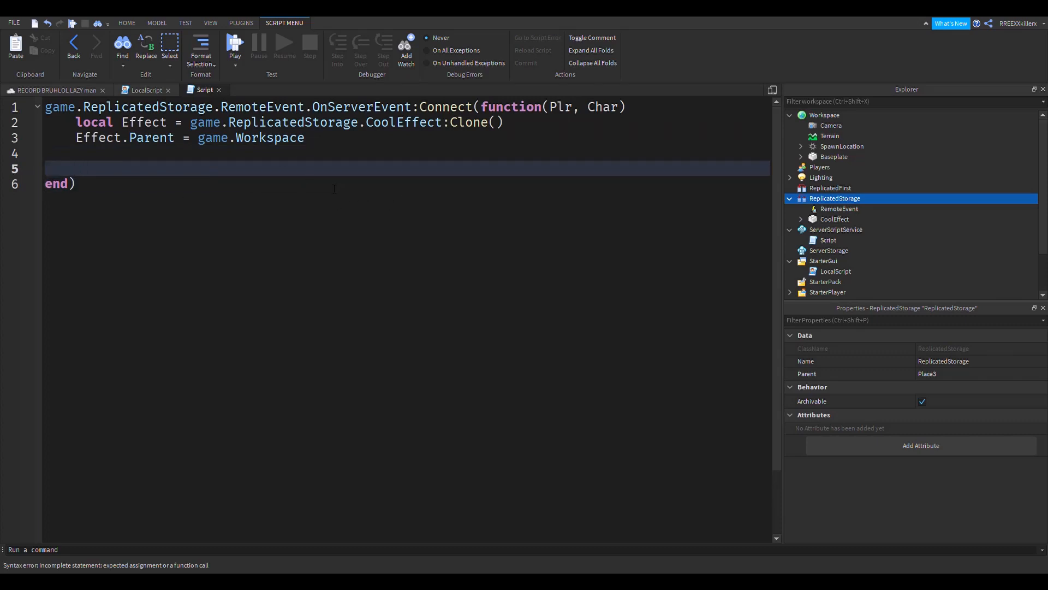
{"action": "type", "text": "ef"}
{"action": "key", "text": "Tab"}
{"action": "type", "text": ".CFrame"}
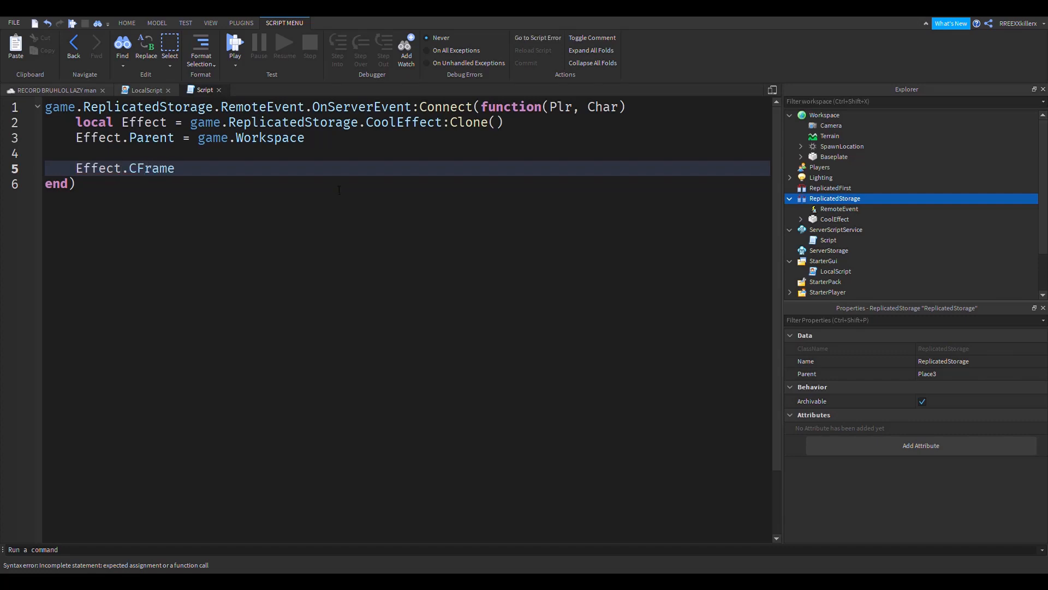
- Assign Char:GetPrimaryPartCFrame to Effect.CFrame in the server Script
{"action": "left_click_drag", "start_coordinate": [572, 107], "coordinate": [550, 107]}
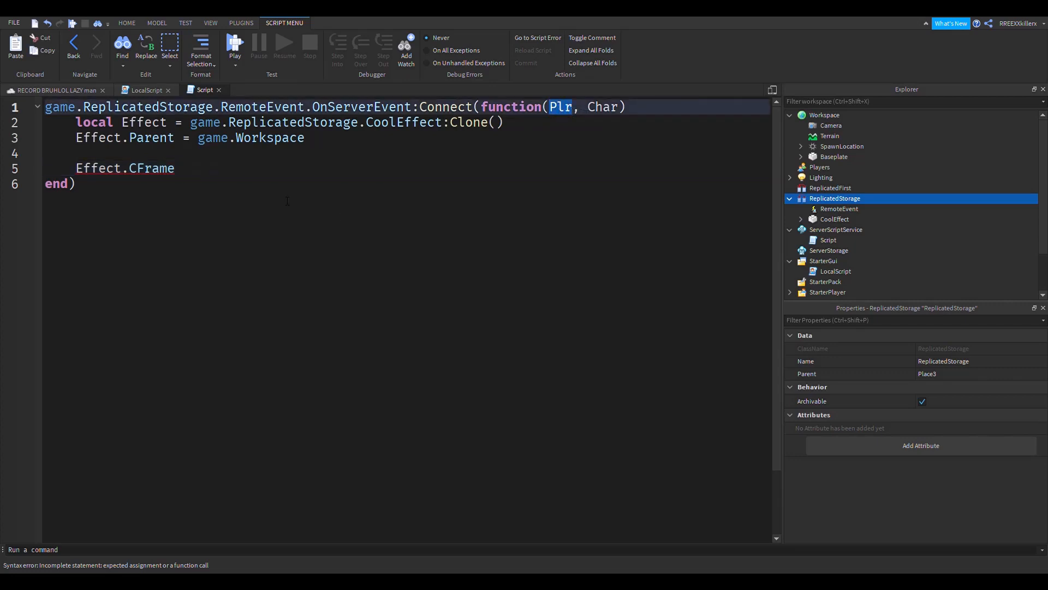
{"action": "left_click", "coordinate": [177, 169]}
{"action": "left_click_drag", "start_coordinate": [176, 168], "coordinate": [139, 169]}
{"action": "left_click", "coordinate": [225, 177]}
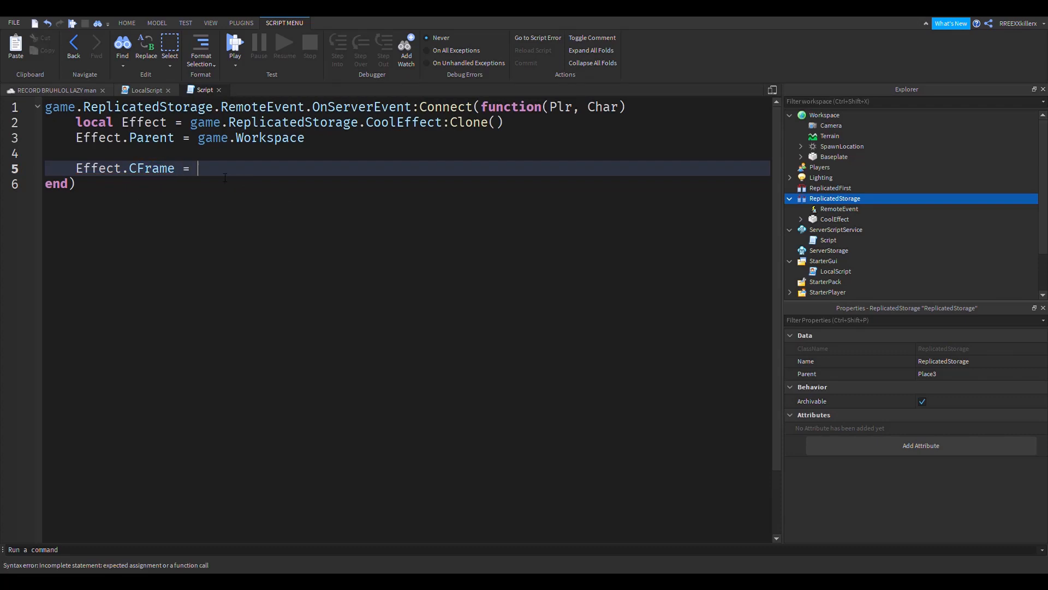
{"action": "type", "text": "= Char:"}
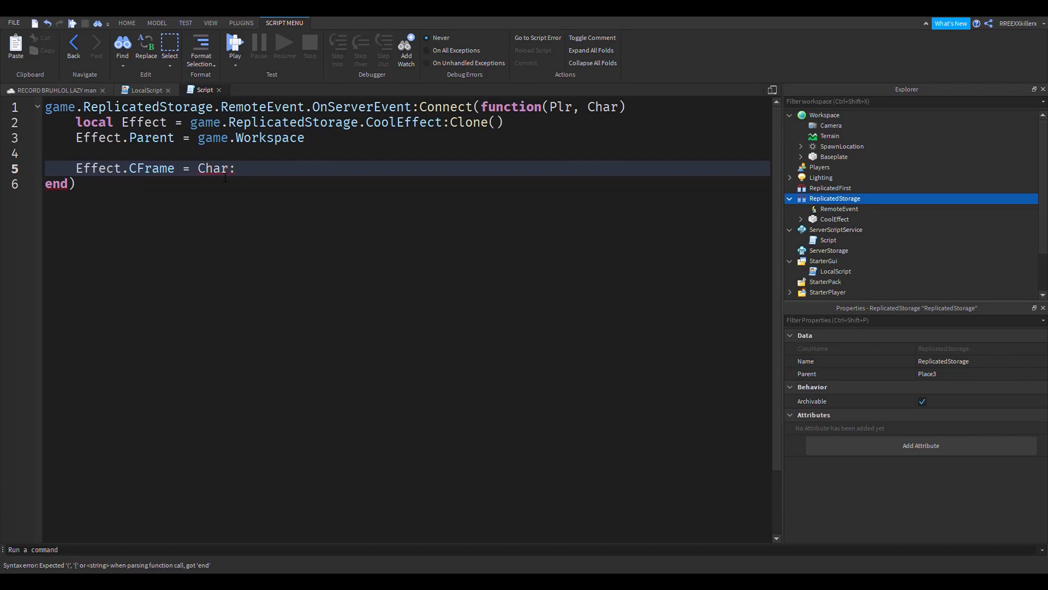
{"action": "type", "text": "GetPr"}
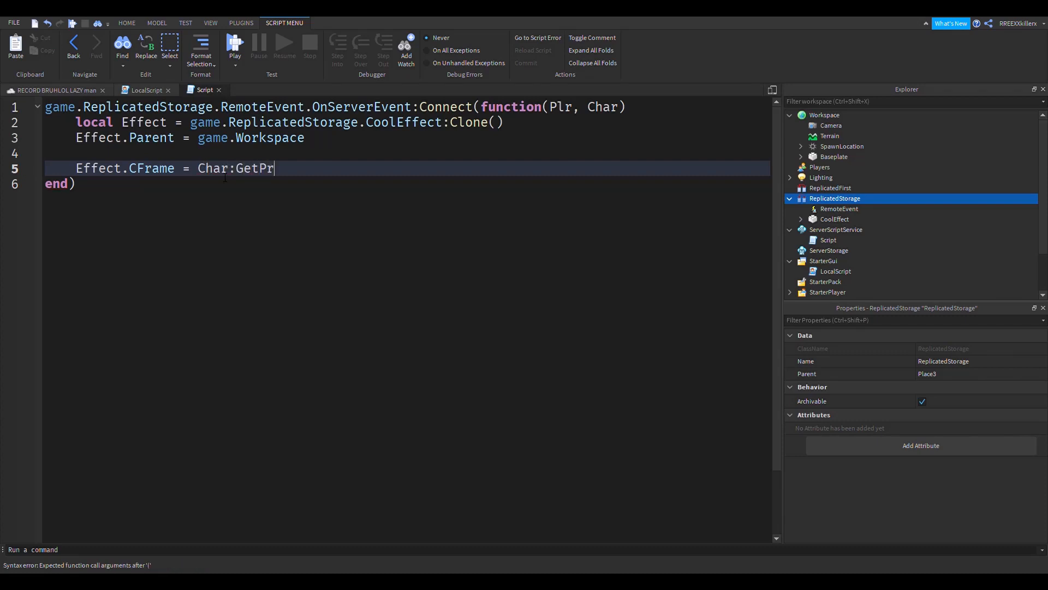
{"action": "type", "text": "e"}
{"action": "key", "text": "BackSpace"}
{"action": "type", "text": "imaryPartCFrame"}
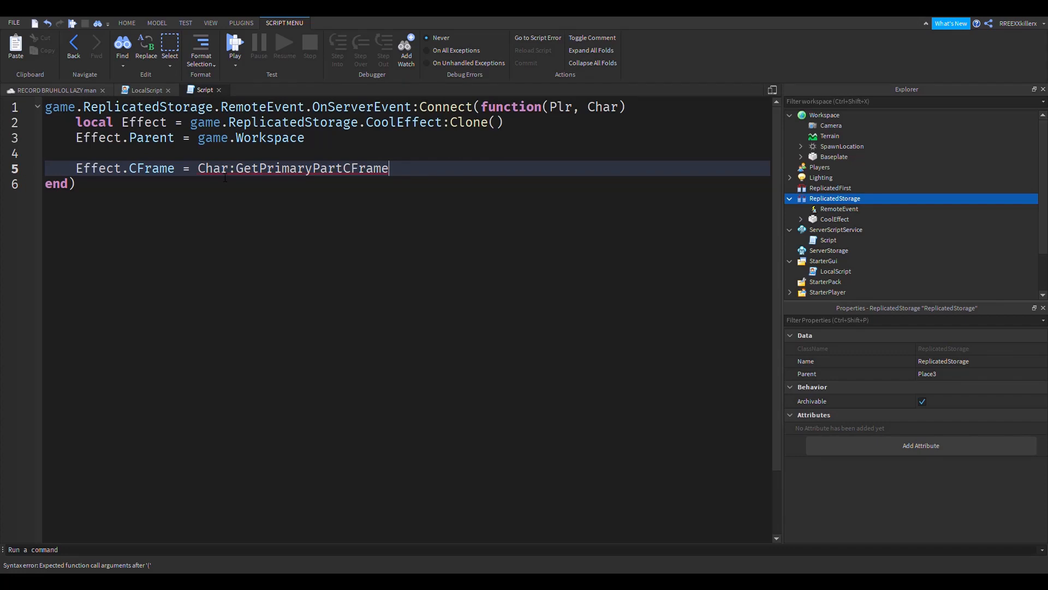
- Complete the GetPrimaryPartCFrame() call and multiply it by CFrame.new with the arguments 0, 0, 0
{"action": "type", "text": "() * CFrame"}
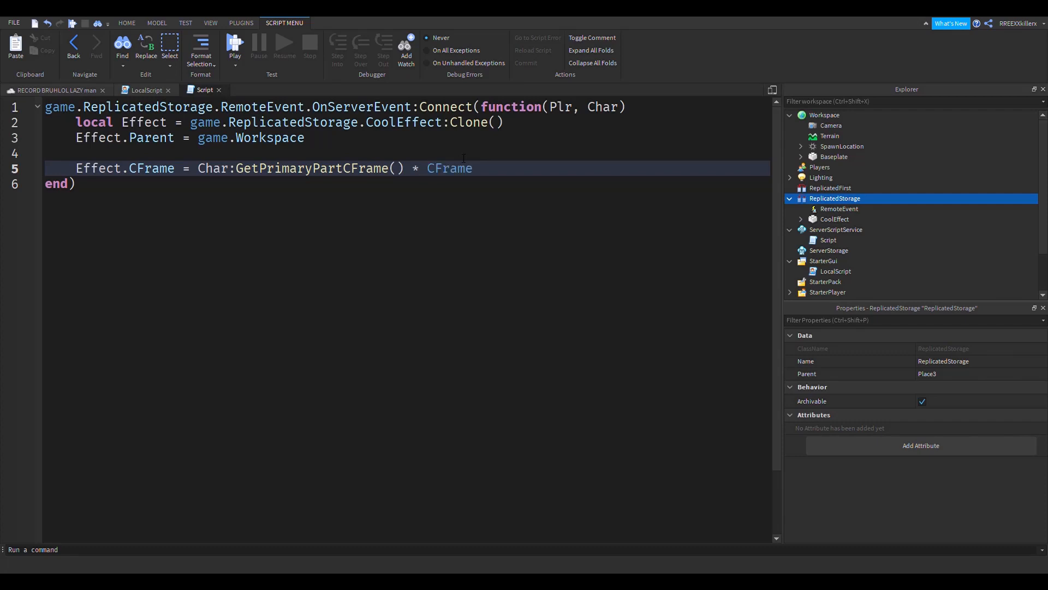
{"action": "type", "text": ".new(0 ,"}
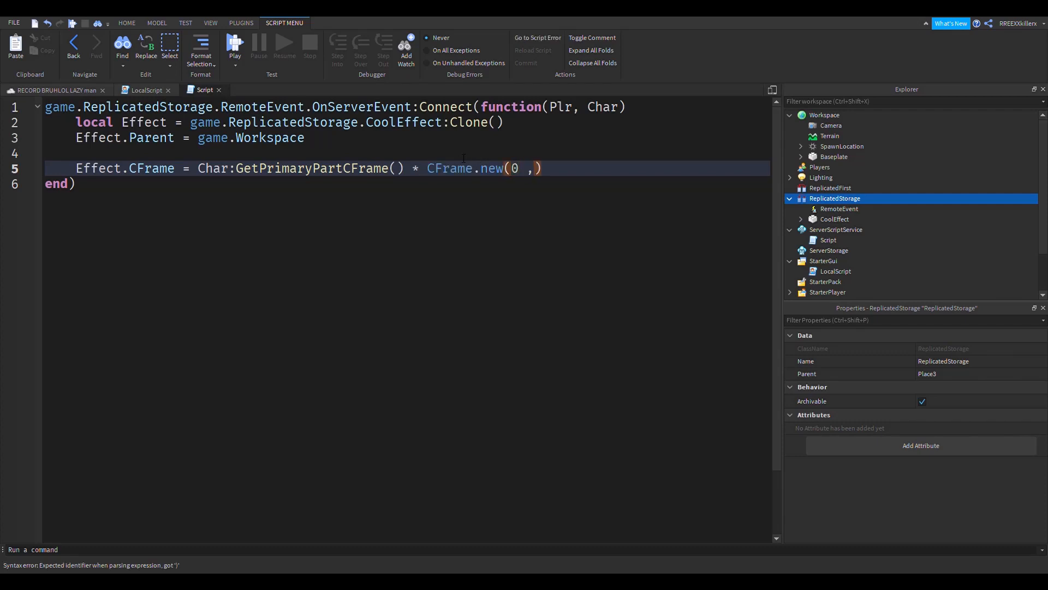
{"action": "type", "text": "0"}
{"action": "key", "text": "BackSpace"}
{"action": "type", "text": "0, 0"}
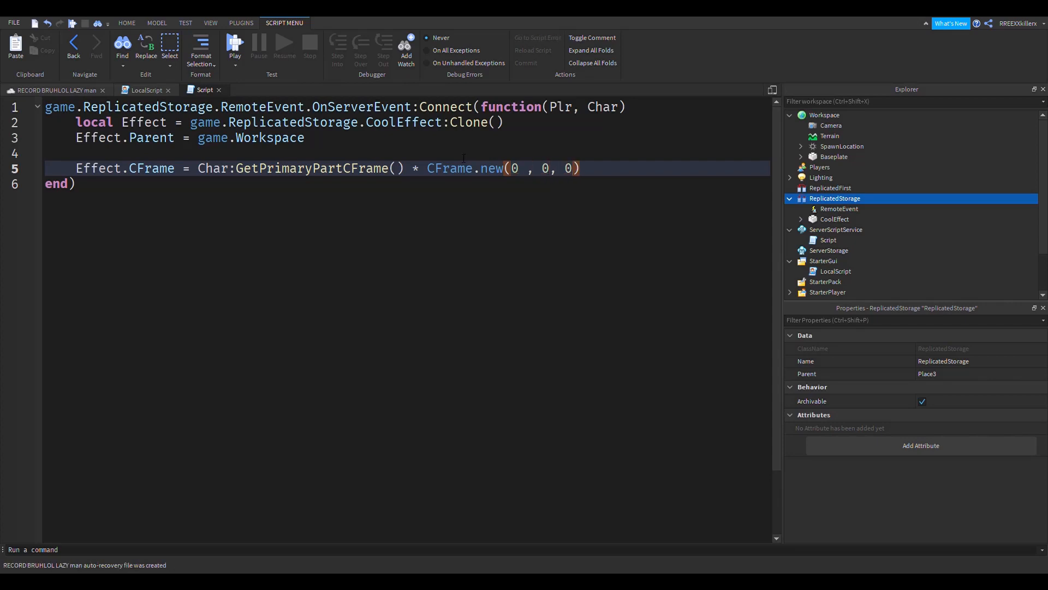
- Remove the extra spaces between the CFrame.new arguments and set the third argument to 4
{"action": "left_click", "coordinate": [544, 171]}
{"action": "key", "text": "BackSpace"}
{"action": "key", "text": "Left"}
{"action": "key", "text": "BackSpace"}
{"action": "double_click", "coordinate": [561, 169]}
{"action": "type", "text": "4"}
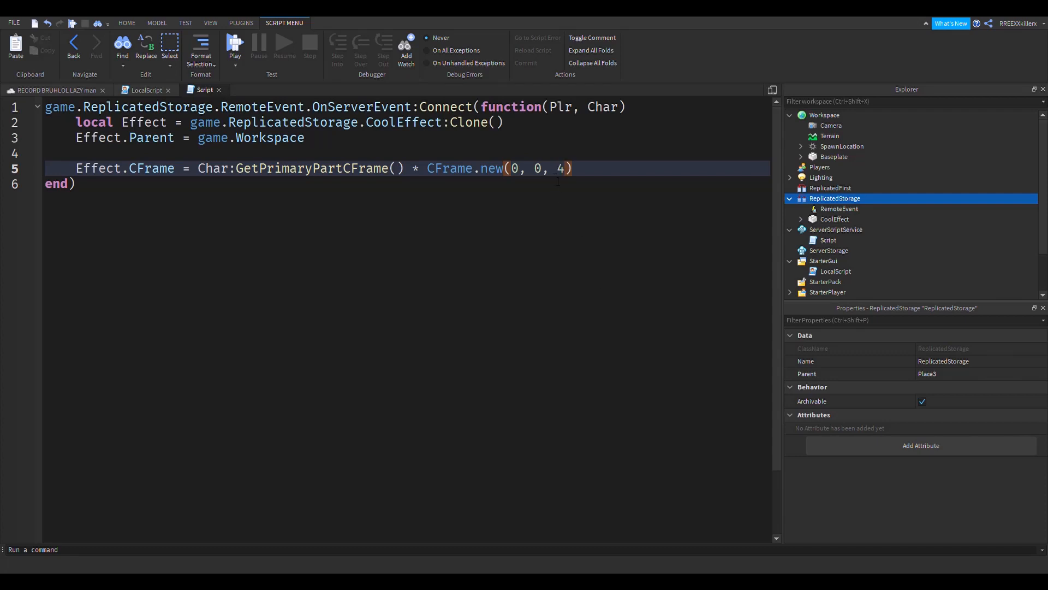
- Make the third CFrame.new argument -4 and set the second argument to -1
{"action": "double_click", "coordinate": [537, 170]}
{"action": "left_click", "coordinate": [562, 174]}
{"action": "type", "text": "-"}
{"action": "double_click", "coordinate": [537, 169]}
{"action": "type", "text": "20"}
{"action": "key", "text": "BackSpace"}
{"action": "key", "text": "BackSpace"}
{"action": "type", "text": "2"}
{"action": "key", "text": "BackSpace"}
{"action": "type", "text": "-1"}
{"action": "left_click", "coordinate": [610, 171]}
- Expand CoolEffect in ReplicatedStorage to show its emitters, and add blank lines below the CFrame assignment
{"action": "key", "text": "Return"}
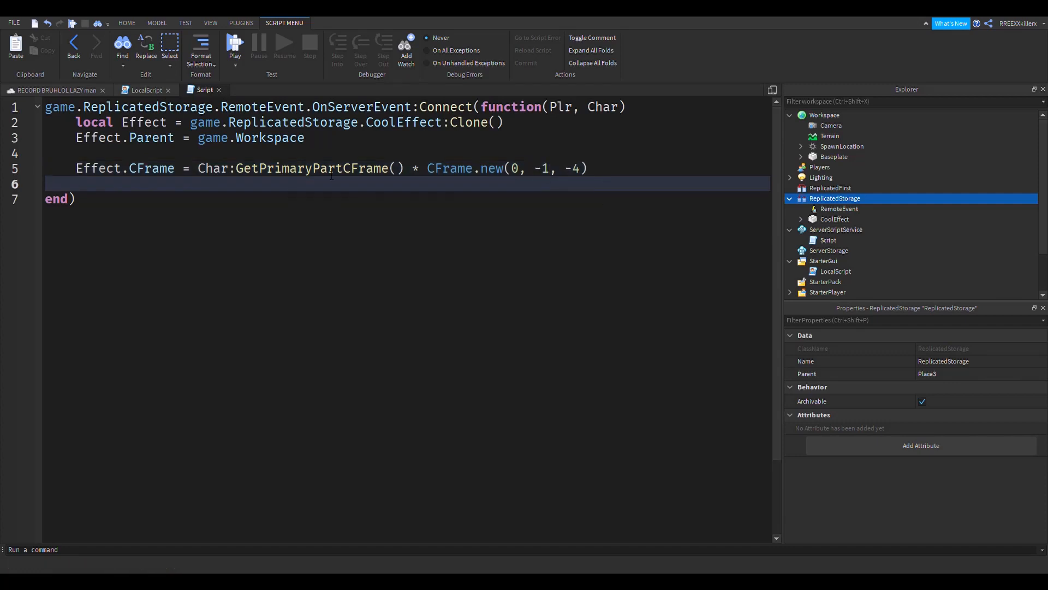
{"action": "left_click", "coordinate": [801, 219]}
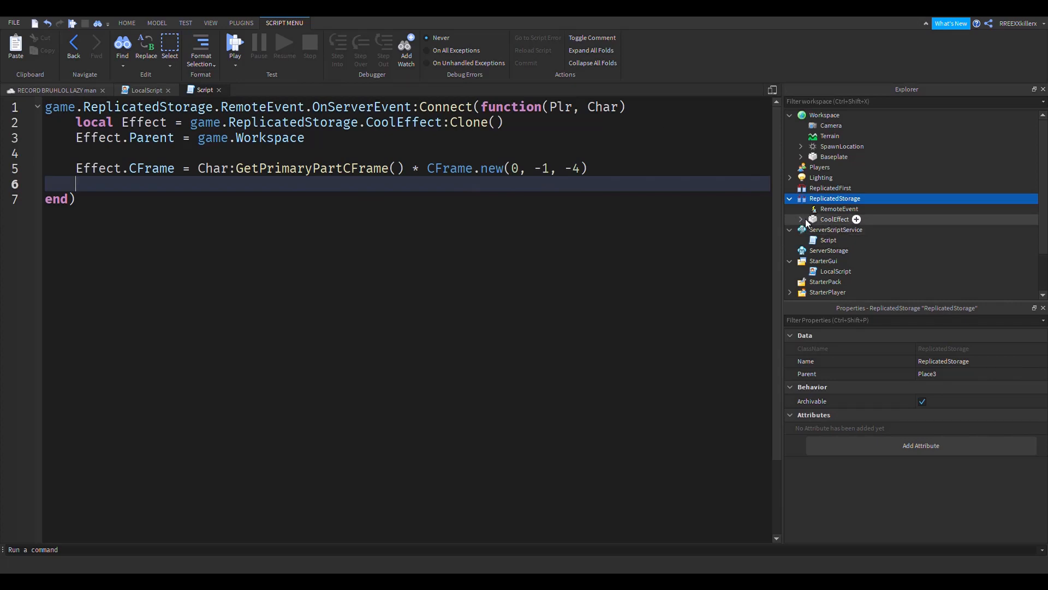
{"action": "left_click", "coordinate": [122, 192]}
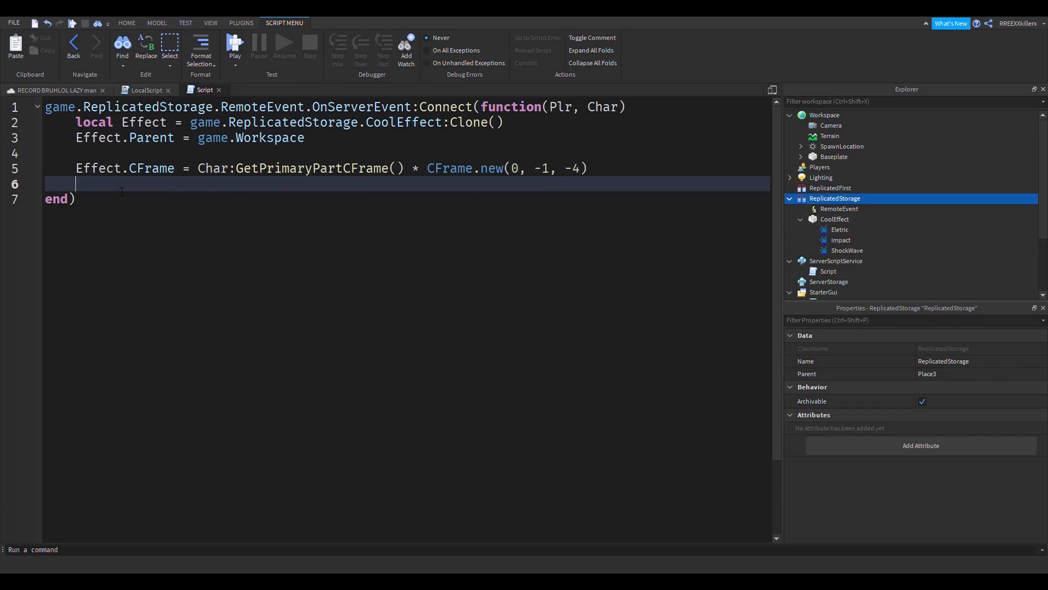
{"action": "key", "text": "Return"}
{"action": "key", "text": "Return"}
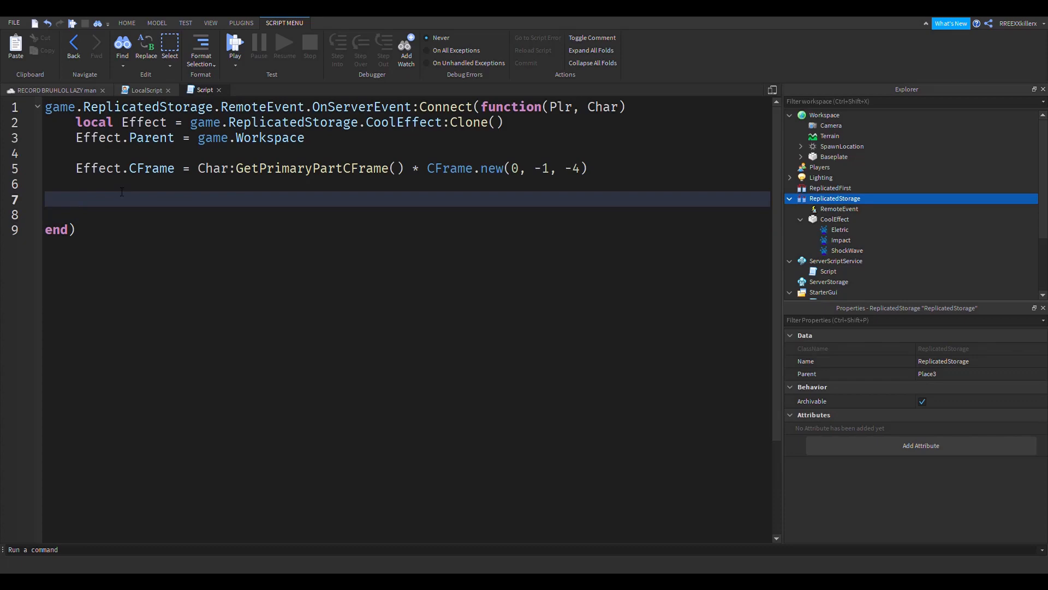
{"action": "key", "text": "BackSpace"}
{"action": "key", "text": "BackSpace"}
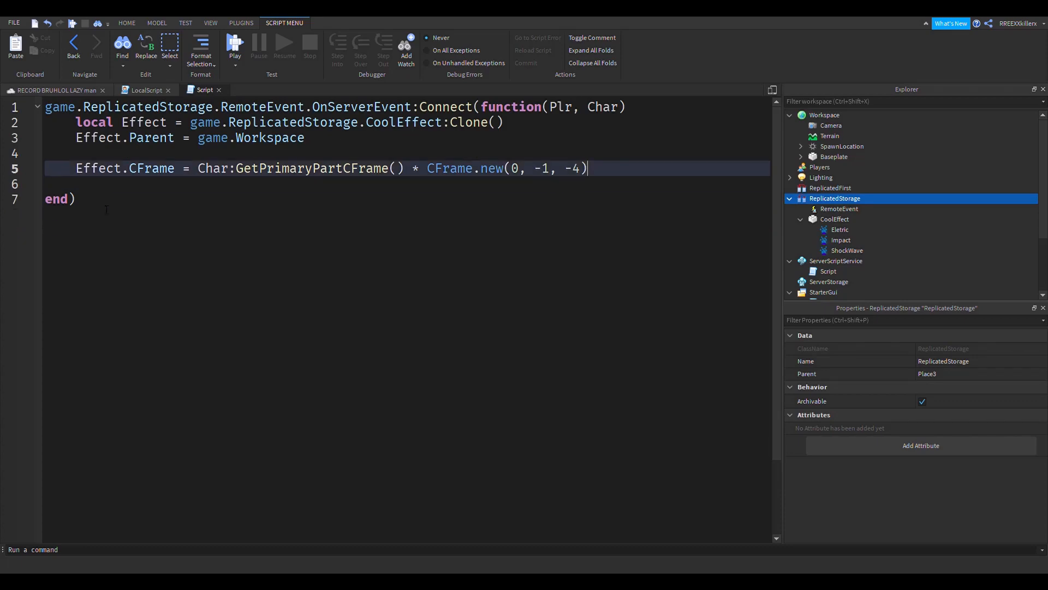
{"action": "key", "text": "Return"}
{"action": "key", "text": "Return"}
- Write Effect.Eletric on line 7, copying the emitter's name from its Name property
{"action": "type", "text": "Effect."}
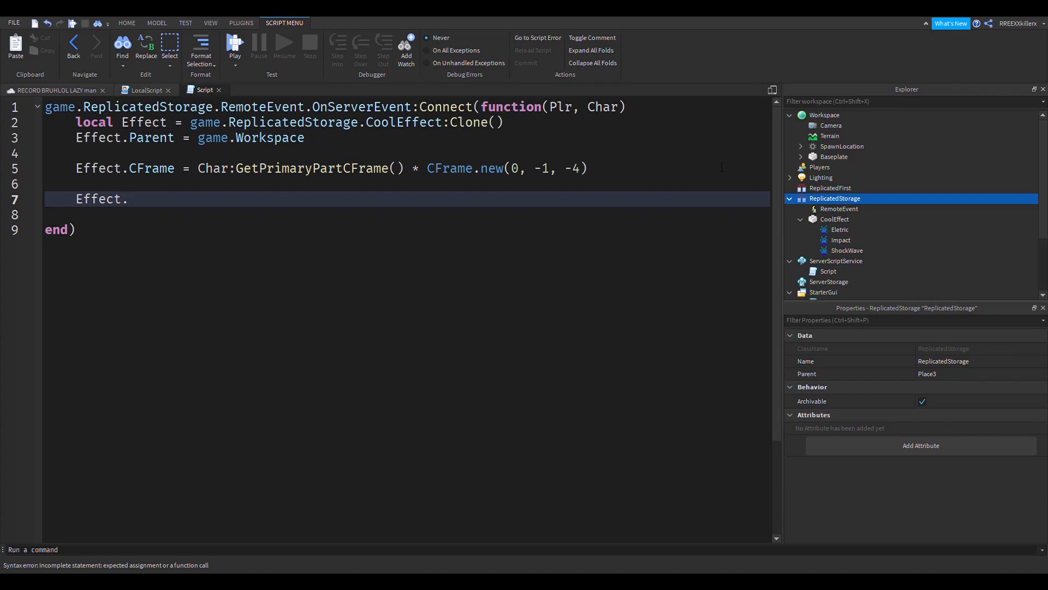
{"action": "left_click", "coordinate": [833, 230]}
{"action": "left_click", "coordinate": [947, 490]}
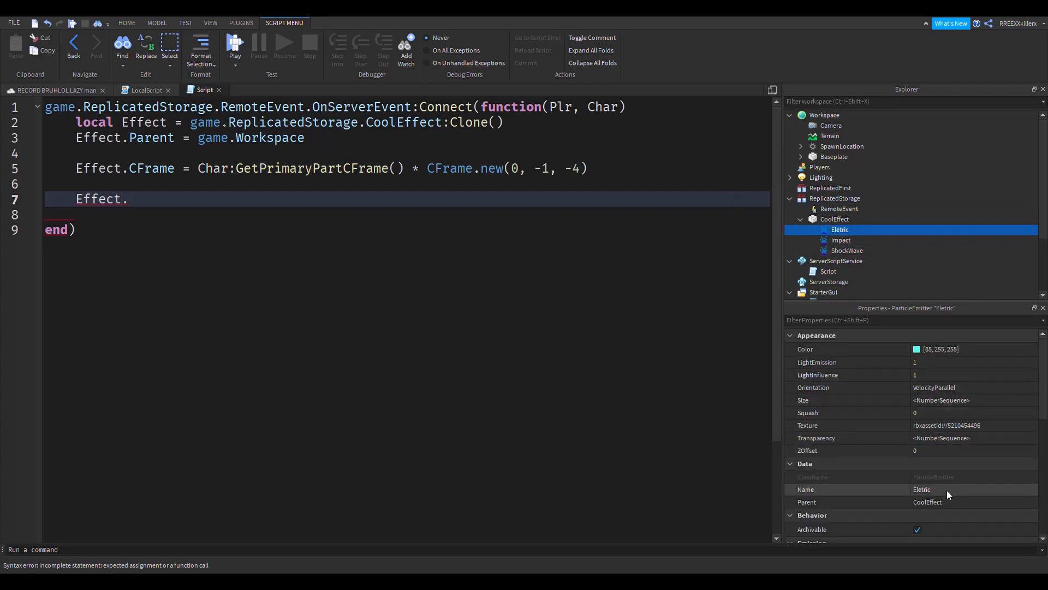
{"action": "key", "text": "ctrl+c"}
{"action": "left_click", "coordinate": [185, 201]}
{"action": "key", "text": "ctrl+v"}
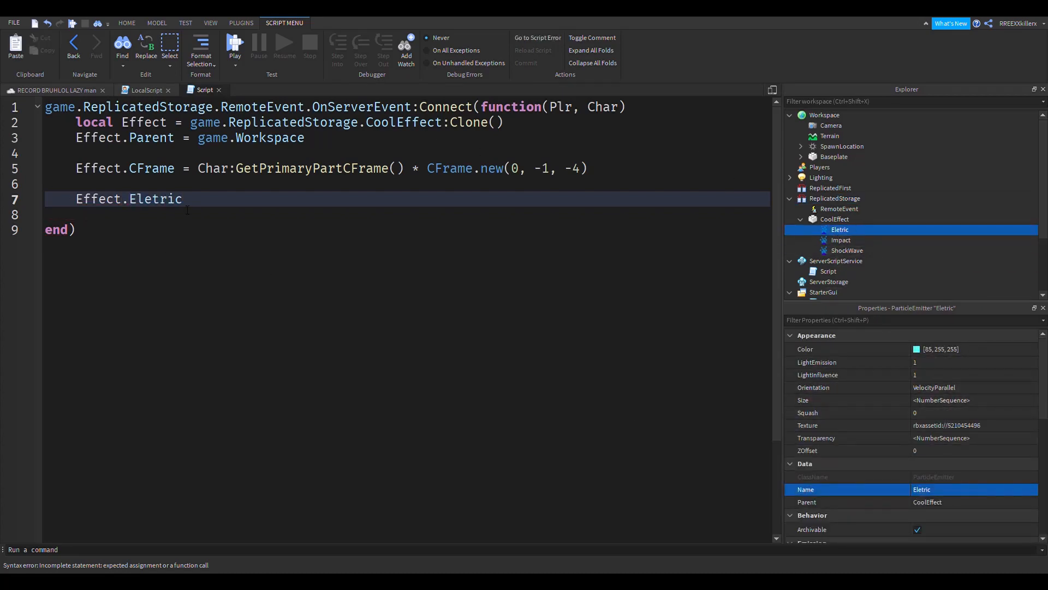
- Call Emit on Effect.Eletric with a particle count of 10
{"action": "type", "text": ":Em"}
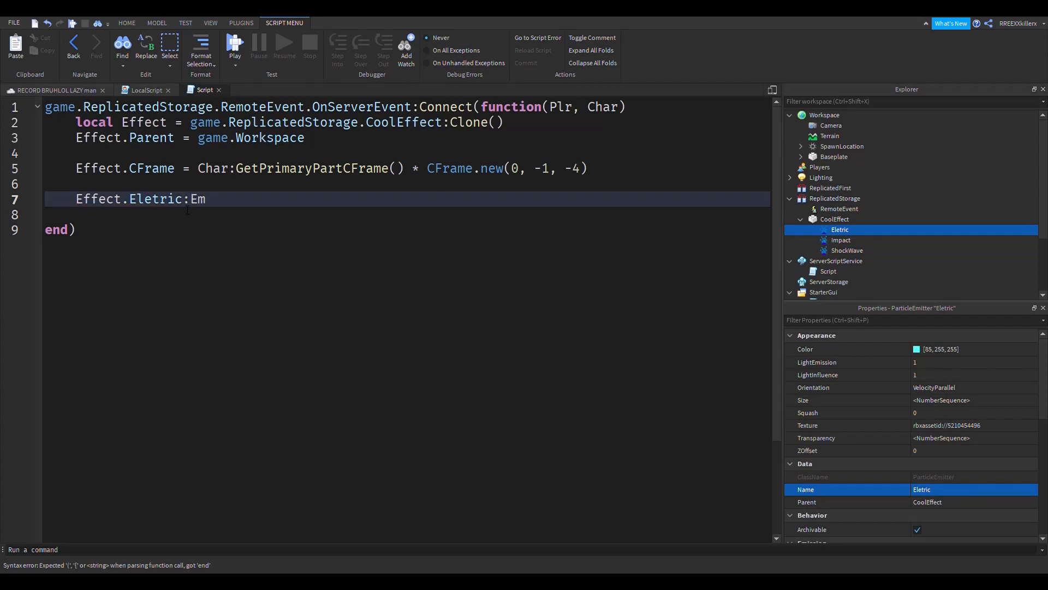
{"action": "type", "text": "it("}
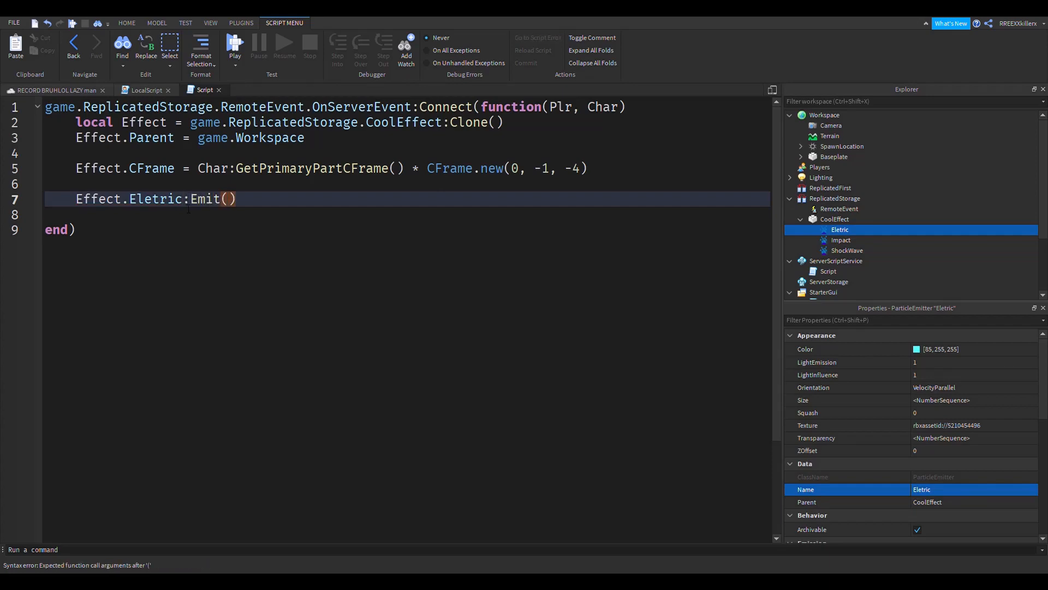
{"action": "left_click", "coordinate": [191, 204]}
{"action": "left_click", "coordinate": [234, 204]}
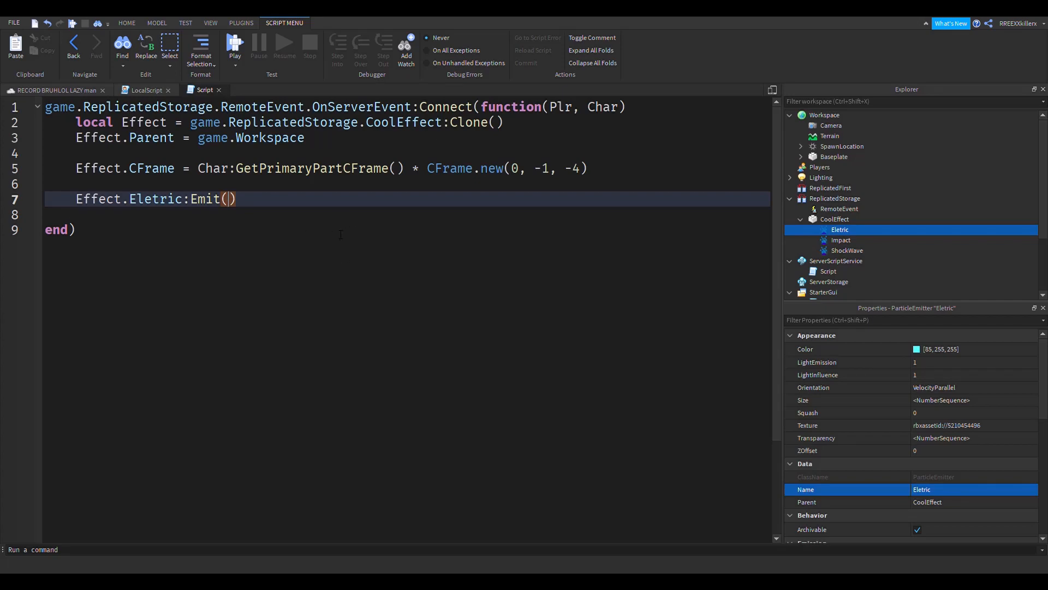
{"action": "type", "text": "10"}
{"action": "key", "text": "Right"}
- Duplicate the Effect.Eletric:Emit(10) line below itself and replace the copy's emitter name with Impact
{"action": "left_click_drag", "start_coordinate": [251, 200], "coordinate": [70, 203]}
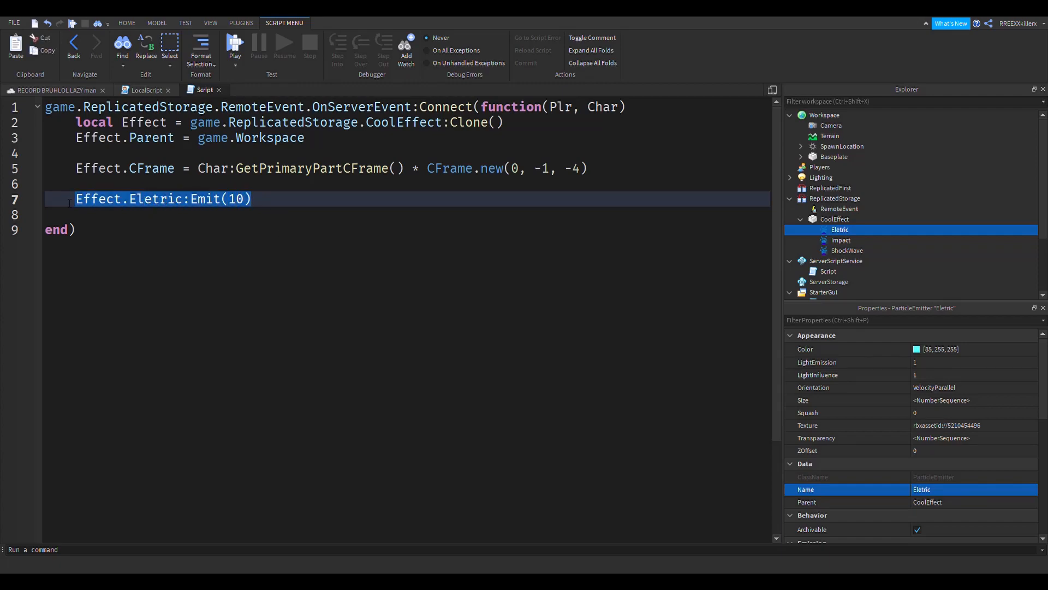
{"action": "key", "text": "ctrl+c"}
{"action": "left_click", "coordinate": [94, 219]}
{"action": "key", "text": "ctrl+v"}
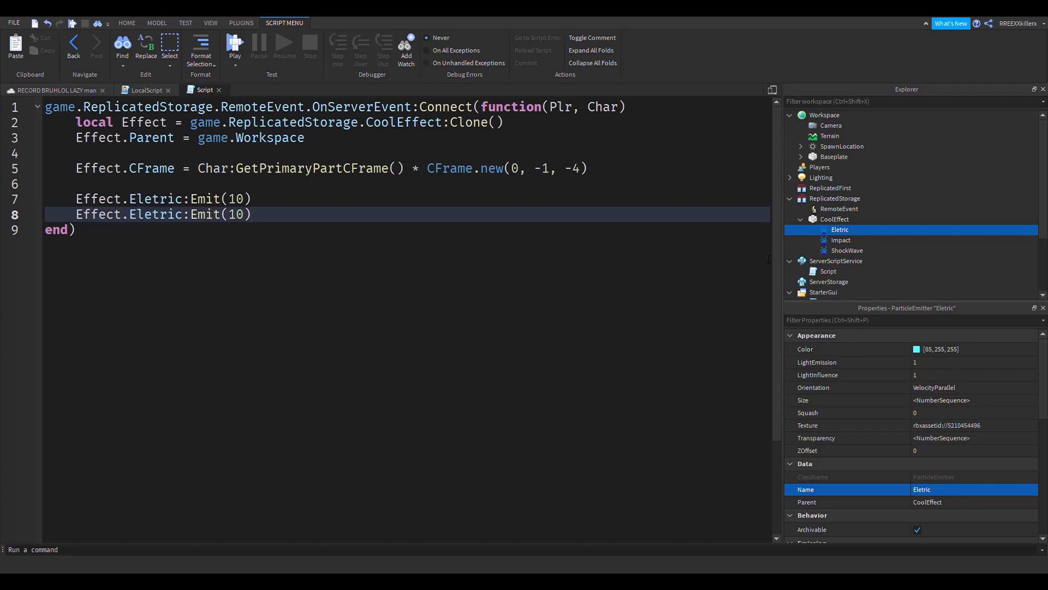
{"action": "left_click", "coordinate": [841, 241]}
{"action": "left_click", "coordinate": [957, 488]}
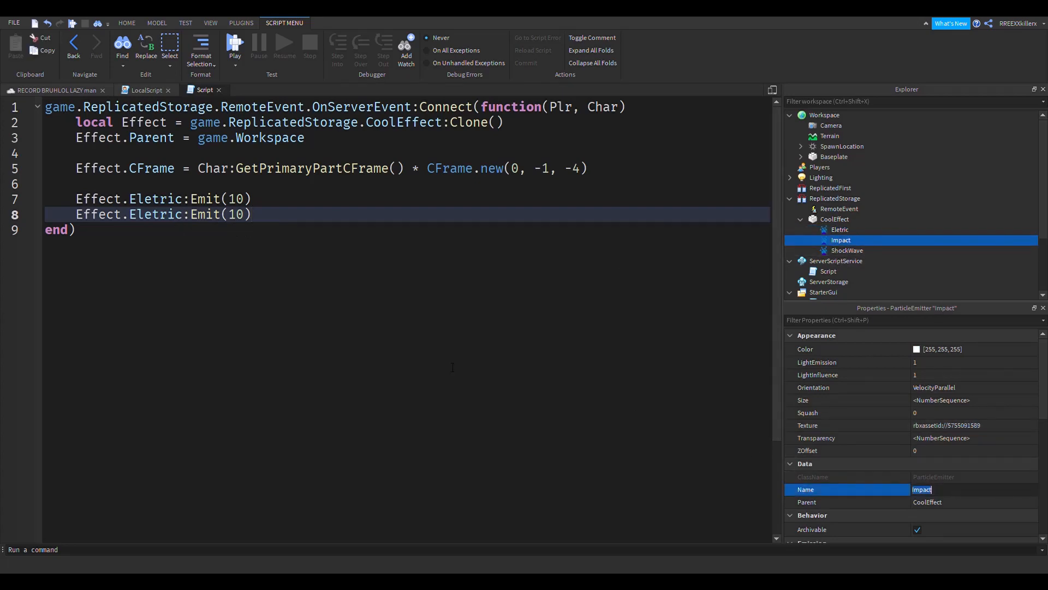
{"action": "double_click", "coordinate": [133, 215]}
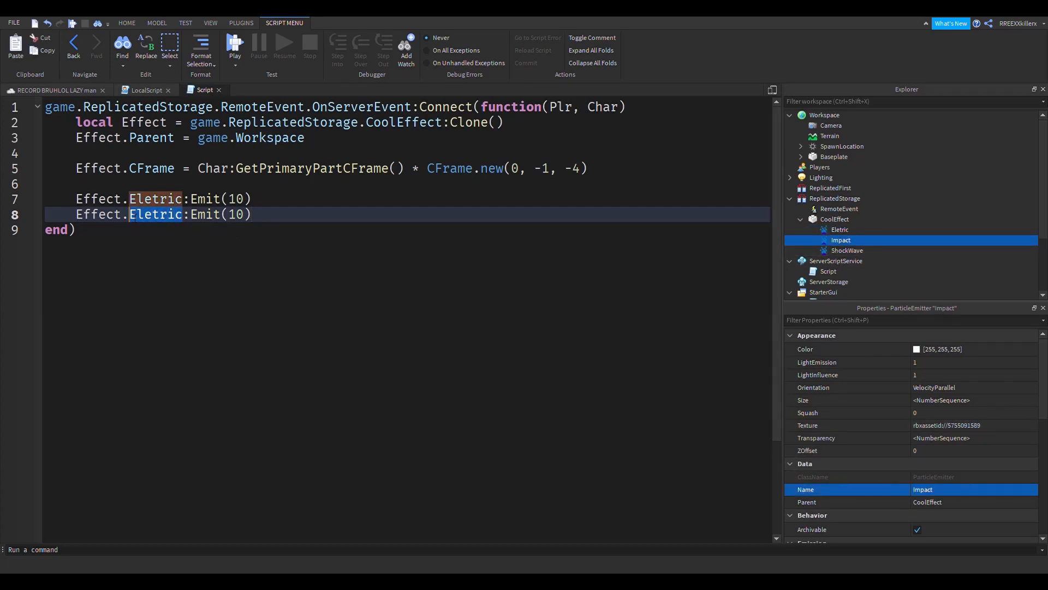
{"action": "key", "text": "ctrl+v"}
- Set the Impact emit count to 14 and add an empty line below it
{"action": "double_click", "coordinate": [228, 215]}
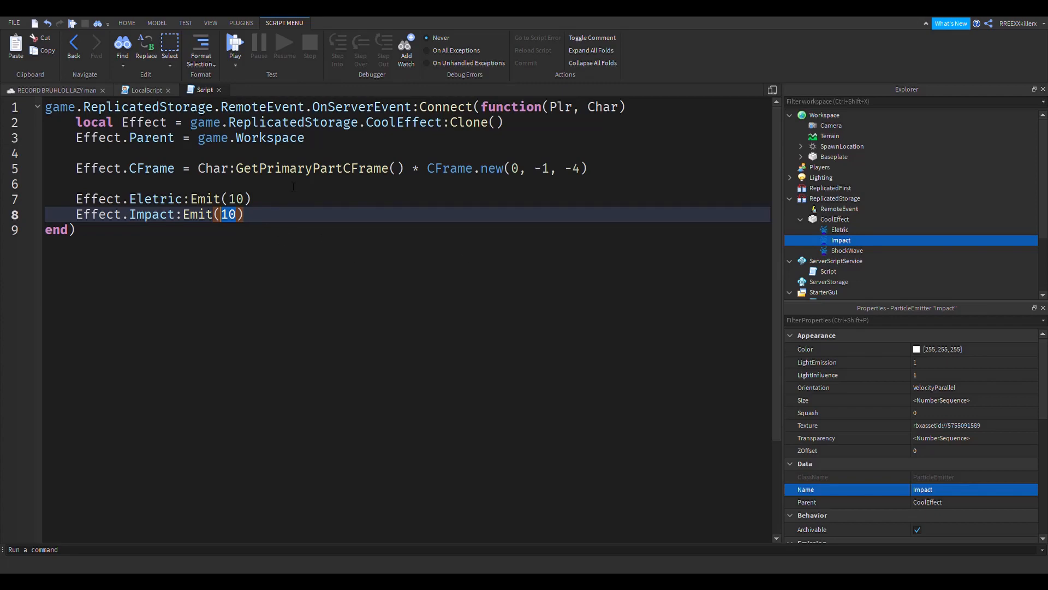
{"action": "key", "text": "BackSpace"}
{"action": "type", "text": "14"}
{"action": "key", "text": "End"}
{"action": "key", "text": "Return"}
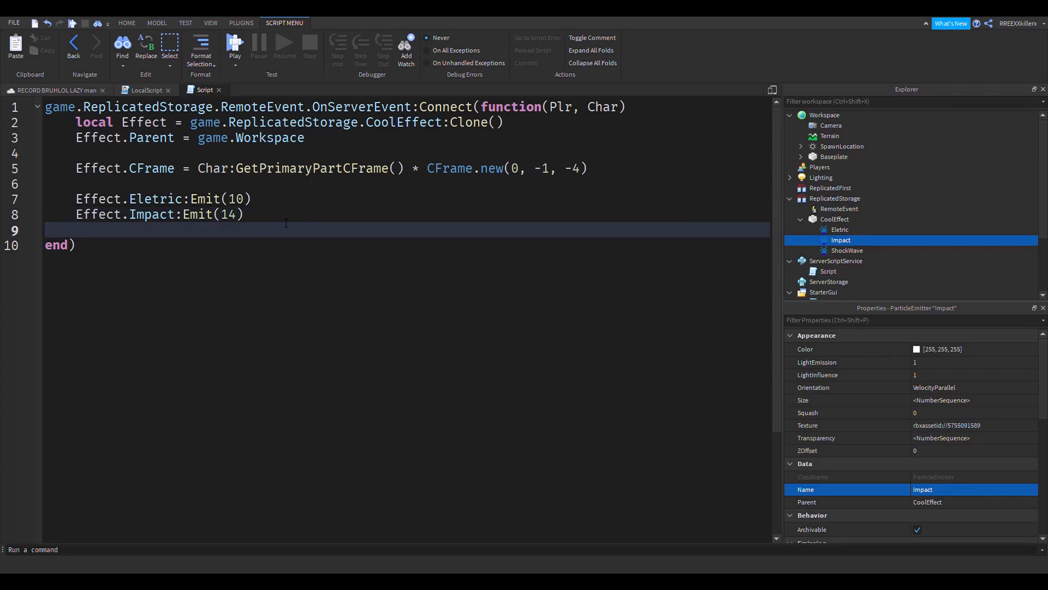
- Duplicate the Effect.Impact:Emit(14) statement onto line 9
{"action": "key", "text": "ctrl+v"}
{"action": "key", "text": "ctrl+z"}
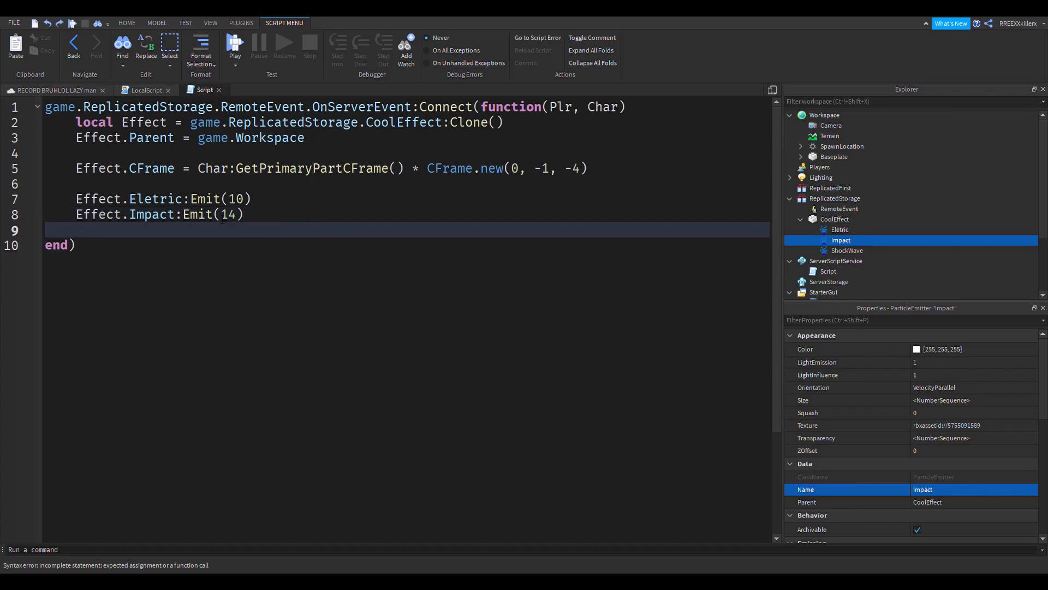
{"action": "left_click_drag", "start_coordinate": [262, 217], "coordinate": [75, 215]}
{"action": "key", "text": "ctrl+c"}
{"action": "left_click", "coordinate": [119, 230]}
{"action": "key", "text": "ctrl+v"}
- Replace the emitter name on line 9 with ShockWave, copied from that emitter's Name property
{"action": "left_click", "coordinate": [846, 250]}
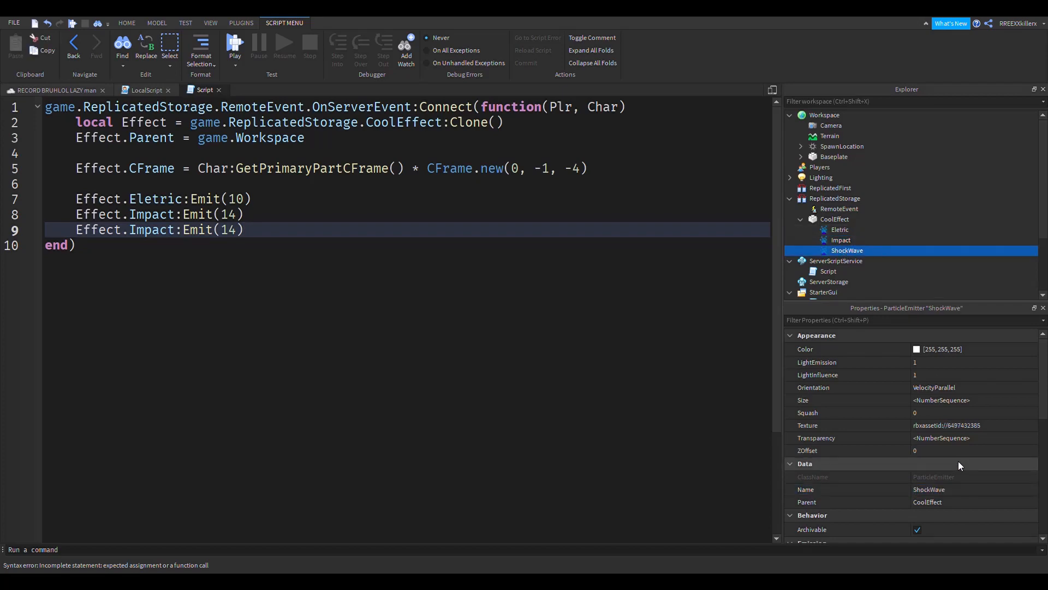
{"action": "scroll", "coordinate": [958, 460], "scroll_direction": "down", "scroll_amount": 2}
{"action": "left_click", "coordinate": [951, 440]}
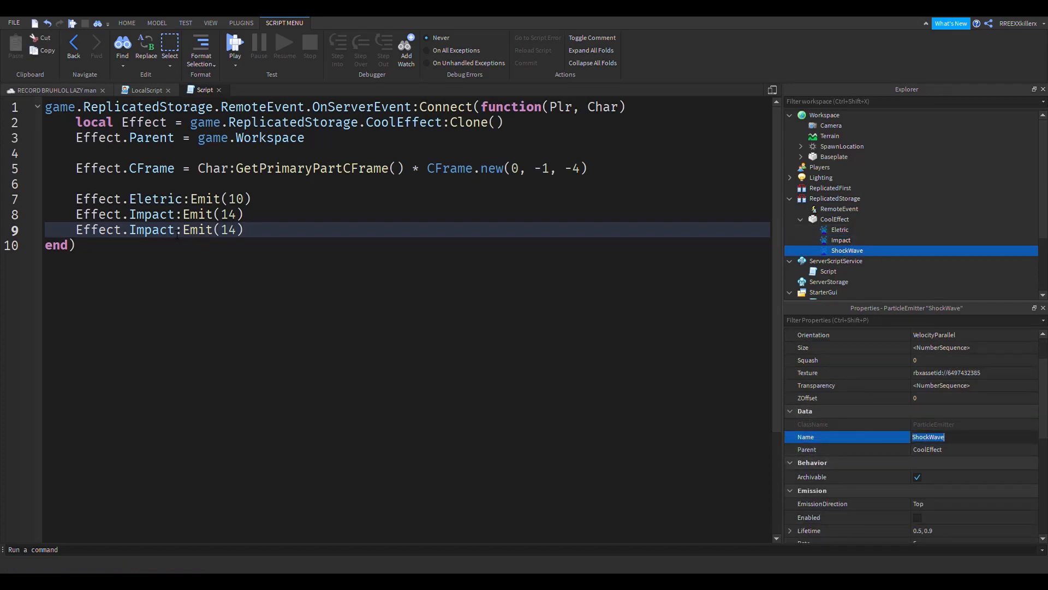
{"action": "left_click_drag", "start_coordinate": [176, 231], "coordinate": [130, 231]}
{"action": "key", "text": "ctrl+v"}
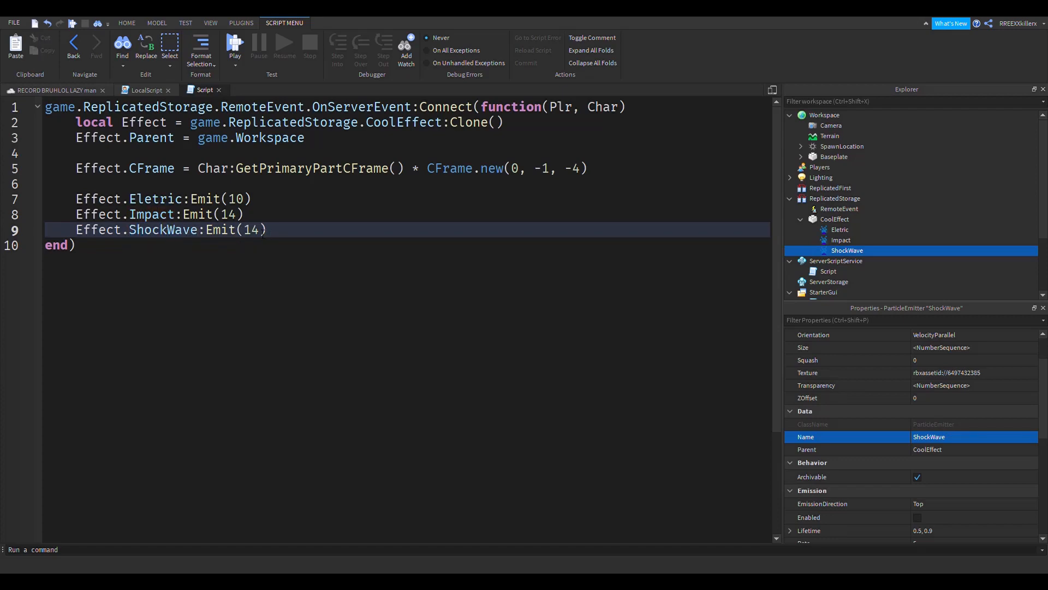
- Set the emit count of the ShockWave statement on line 9 to 7
{"action": "left_click_drag", "start_coordinate": [260, 231], "coordinate": [247, 230]}
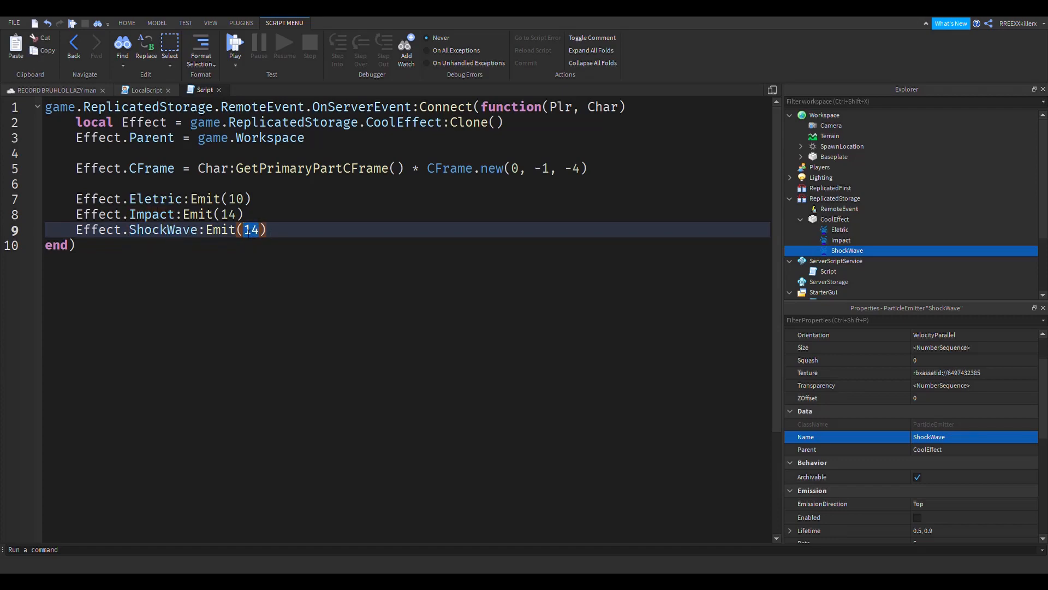
{"action": "type", "text": "7"}
{"action": "left_click", "coordinate": [261, 205]}
{"action": "left_click", "coordinate": [64, 157]}
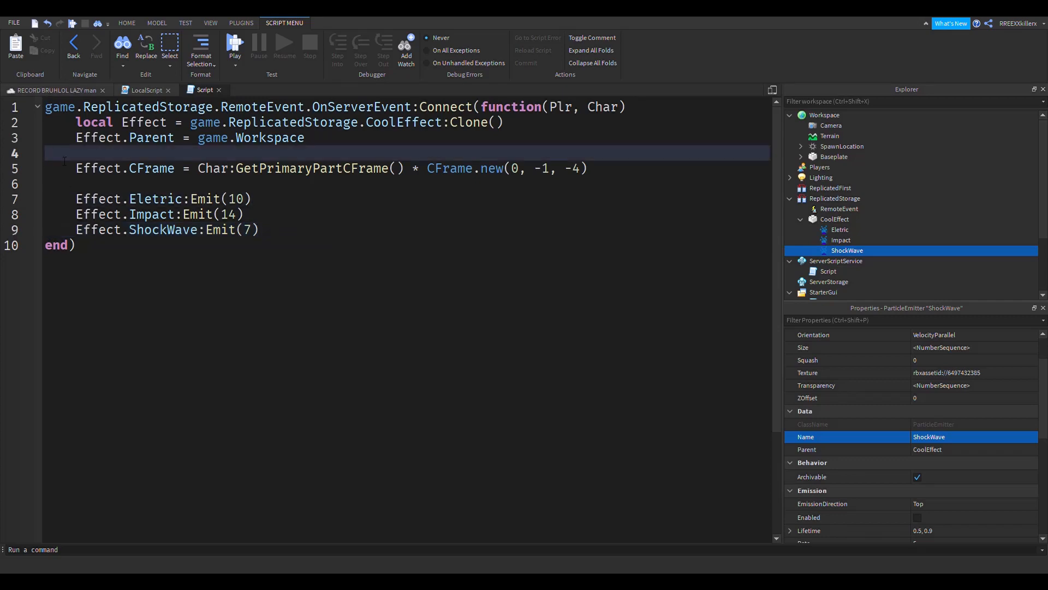
{"action": "left_click", "coordinate": [60, 186]}
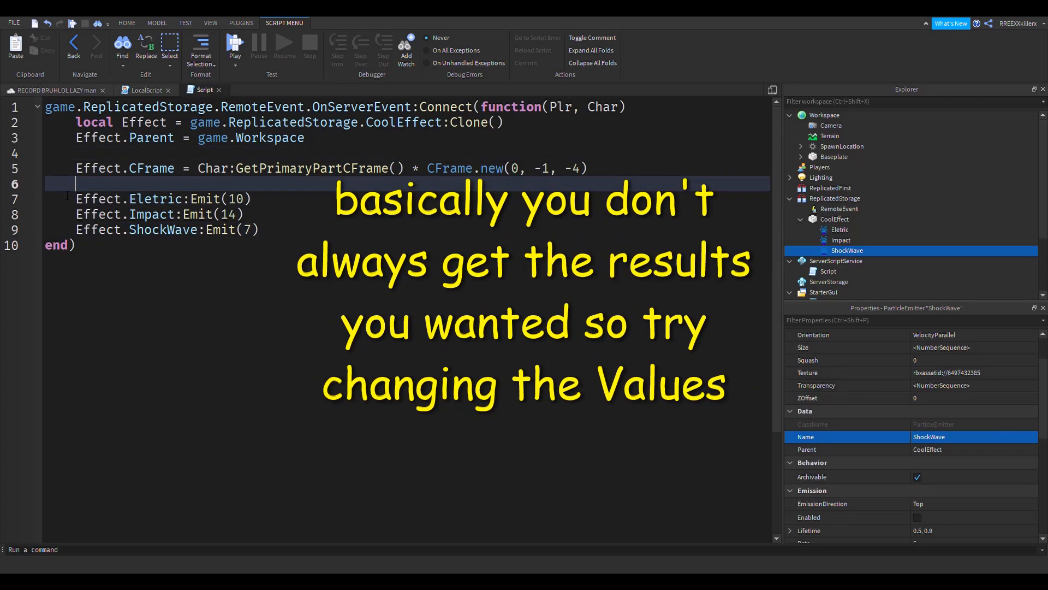
{"action": "mouse_move", "coordinate": [76, 199]}
{"action": "left_mouse_down"}
{"action": "mouse_move", "coordinate": [82, 216]}
{"action": "mouse_move", "coordinate": [256, 230]}
{"action": "mouse_move", "coordinate": [136, 229]}
{"action": "mouse_move", "coordinate": [76, 199]}
{"action": "left_mouse_up"}
{"action": "left_click", "coordinate": [309, 236]}
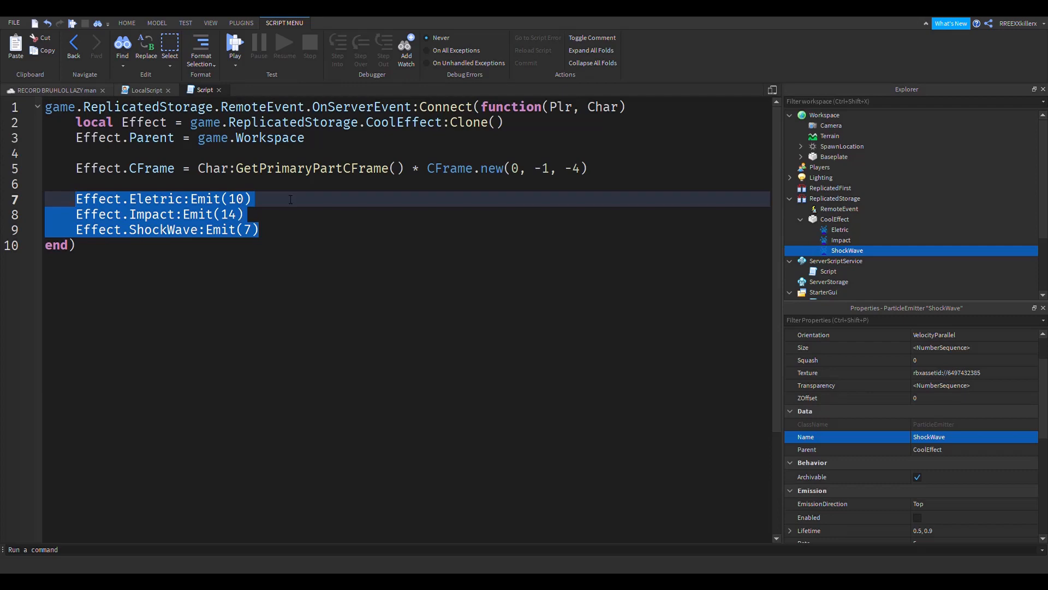
- Start a playtest of the place and walk the character off the spawn pad with the camera zoomed out
{"action": "left_click", "coordinate": [56, 90]}
{"action": "right_click_drag", "start_coordinate": [362, 255], "coordinate": [354, 250]}
{"action": "key", "text": "s"}
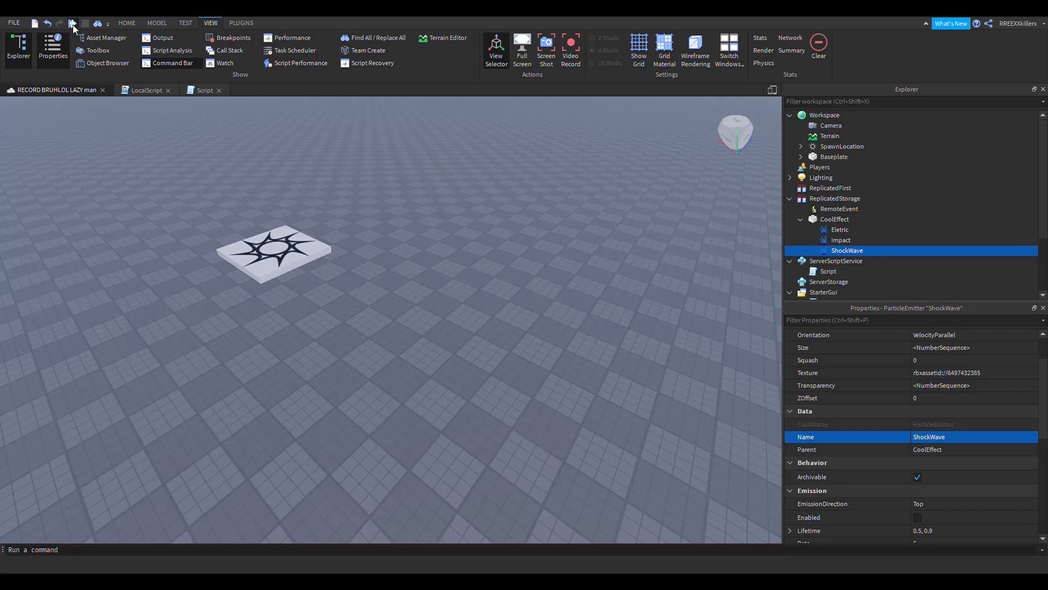
{"action": "left_click", "coordinate": [72, 24]}
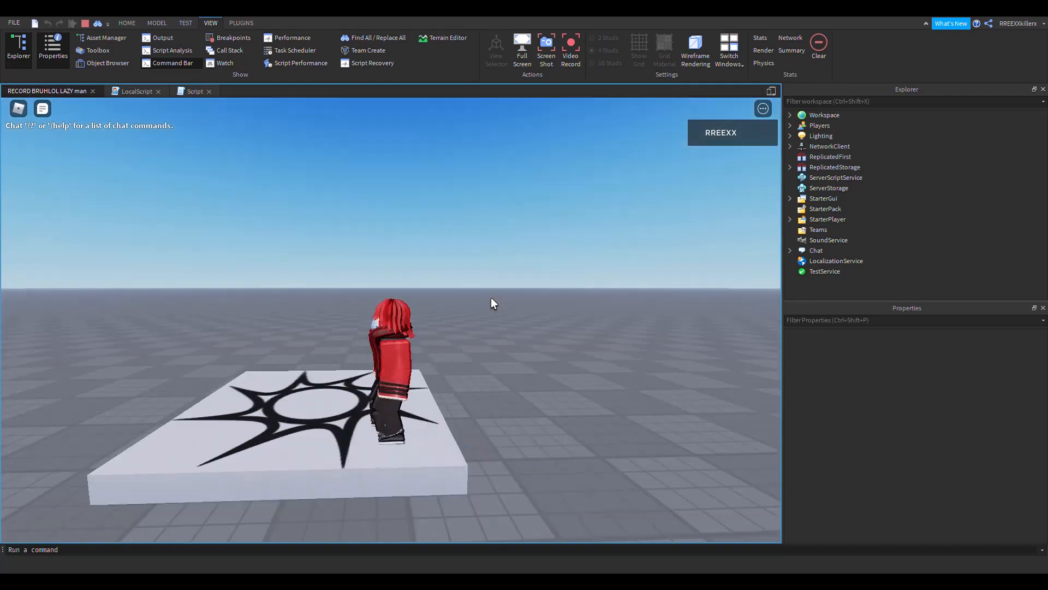
{"action": "key", "text": "s"}
{"action": "key", "text": "d"}
{"action": "right_click_drag", "start_coordinate": [491, 297], "coordinate": [444, 342]}
{"action": "key", "text": "s"}
{"action": "scroll", "coordinate": [444, 342], "scroll_direction": "down", "scroll_amount": 5}
{"action": "key", "text": "d"}
{"action": "key", "text": "s"}
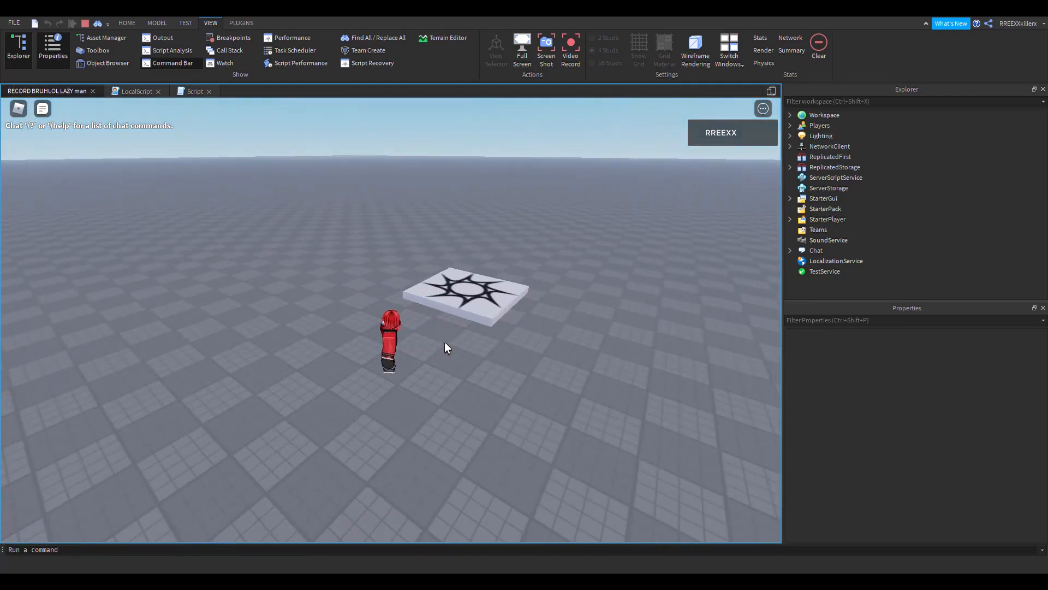
- Trigger the hit effect several times from different positions and angles and examine how its particles look in front of the character
{"action": "key", "text": "e"}
{"action": "key", "text": "s"}
{"action": "key", "text": "d"}
{"action": "key", "text": "e"}
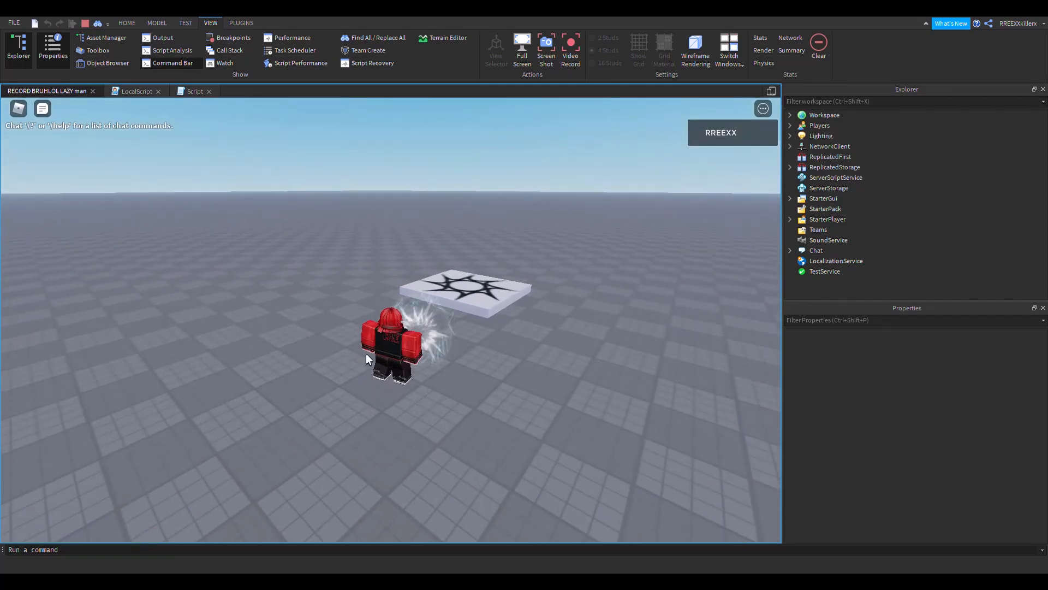
{"action": "right_click_drag", "start_coordinate": [707, 424], "coordinate": [706, 424]}
{"action": "scroll", "coordinate": [707, 424], "scroll_direction": "up", "scroll_amount": 2}
{"action": "key", "text": "e"}
{"action": "key", "text": "e"}
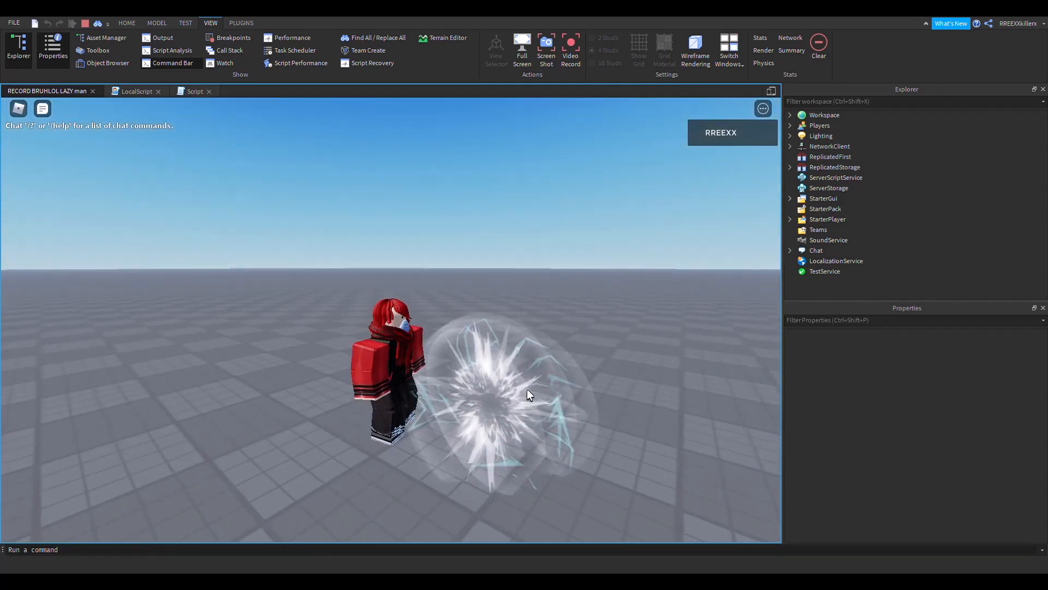
{"action": "key", "text": "s"}
{"action": "right_click_drag", "start_coordinate": [542, 362], "coordinate": [542, 361]}
{"action": "key", "text": "d"}
{"action": "key", "text": "e"}
{"action": "key", "text": "e"}
{"action": "key", "text": "e"}
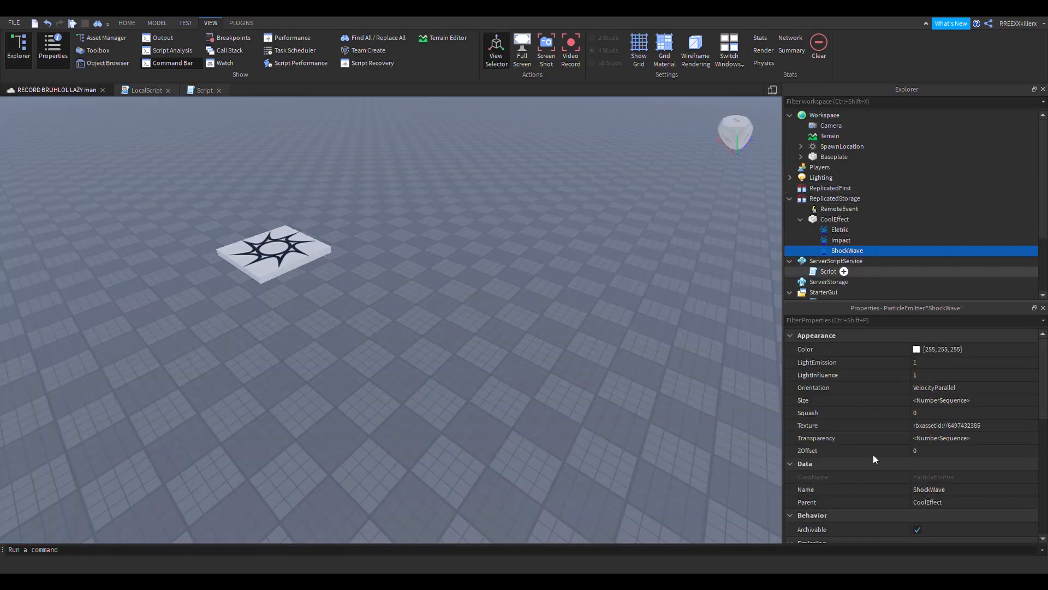
- Move the CoolEffect part from ReplicatedStorage into Workspace and expand it to show its emitters
{"action": "left_click", "coordinate": [817, 218]}
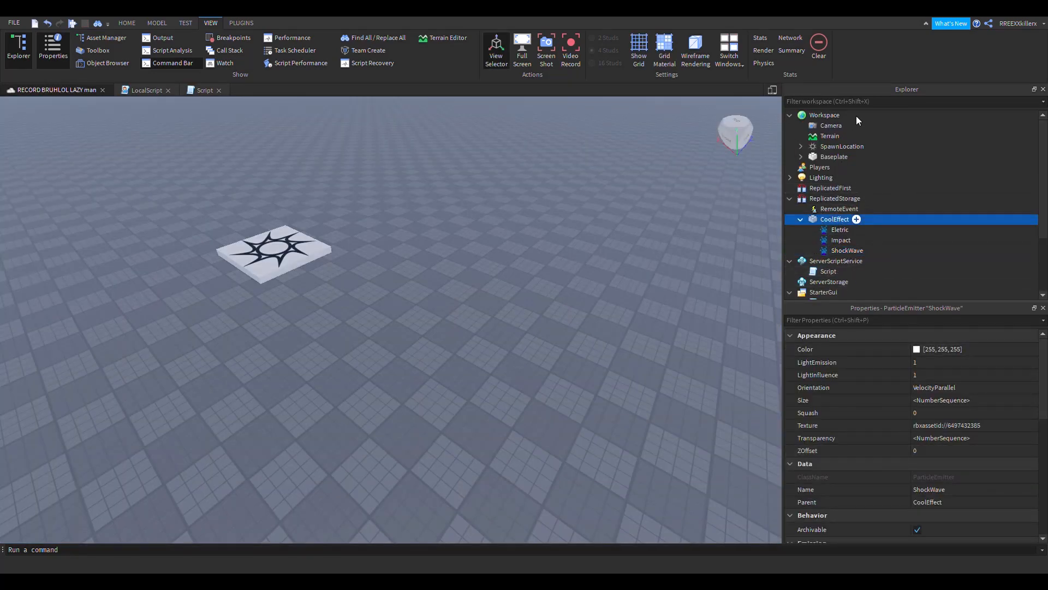
{"action": "mouse_move", "coordinate": [862, 117]}
{"action": "left_mouse_down"}
{"action": "mouse_move", "coordinate": [889, 116]}
{"action": "mouse_move", "coordinate": [880, 117]}
{"action": "left_mouse_up"}
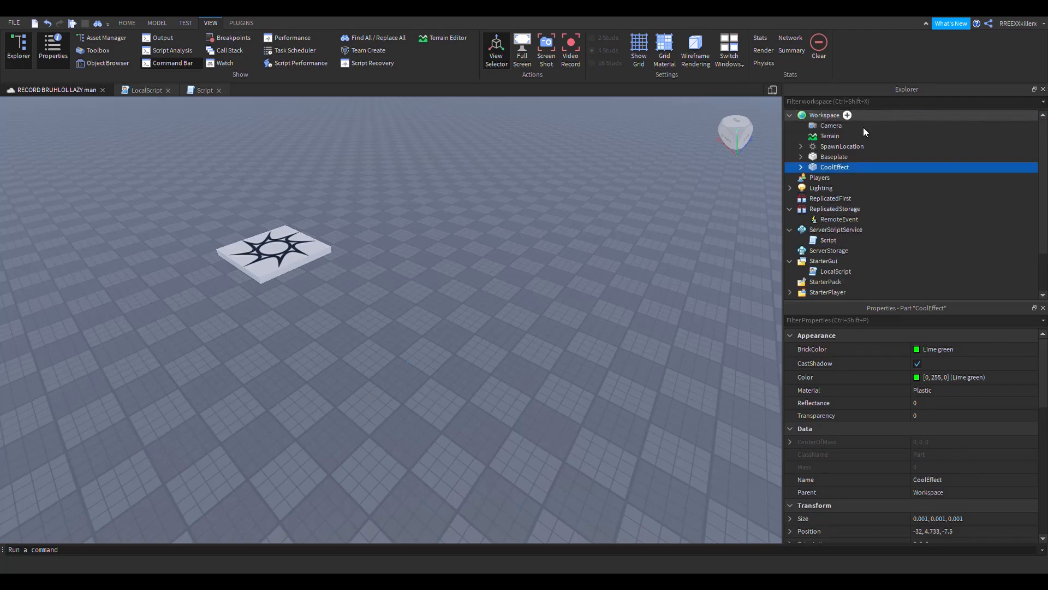
{"action": "left_click", "coordinate": [801, 166]}
- Enable the Eletric, Impact and ShockWave emitters together and preview their particles in the viewport
{"action": "left_click", "coordinate": [827, 178]}
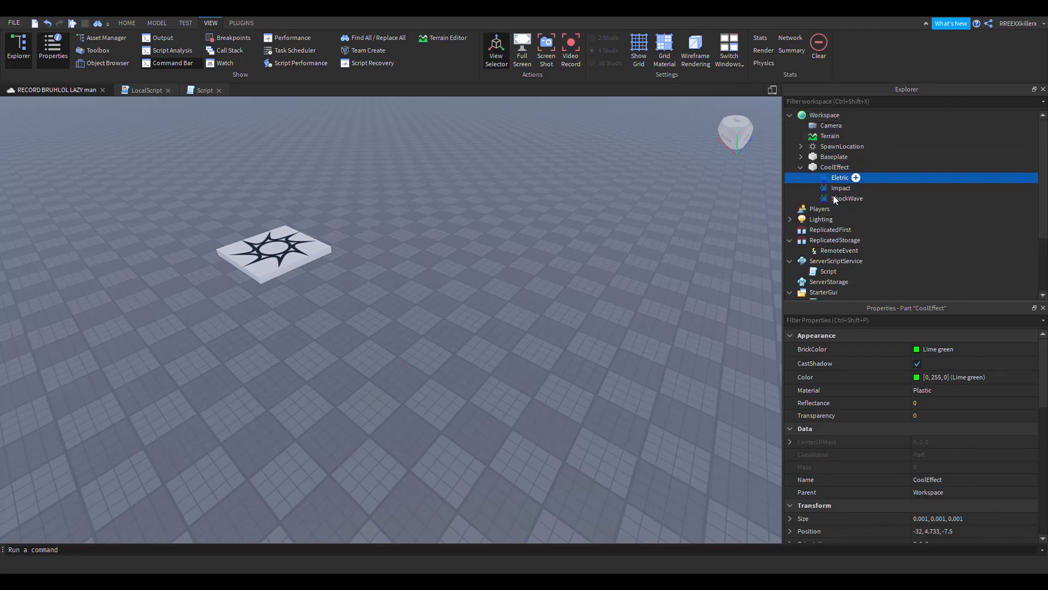
{"action": "left_click", "coordinate": [834, 199], "text": "shift"}
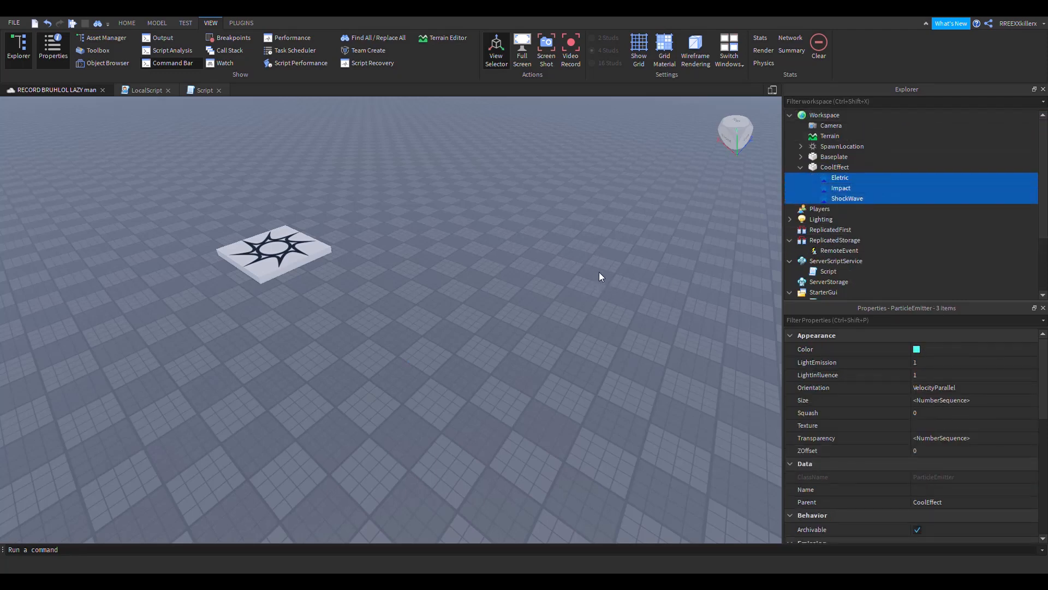
{"action": "right_click_drag", "start_coordinate": [598, 272], "coordinate": [599, 272]}
{"action": "scroll", "coordinate": [918, 492], "scroll_direction": "down", "scroll_amount": 5}
{"action": "left_click", "coordinate": [917, 412]}
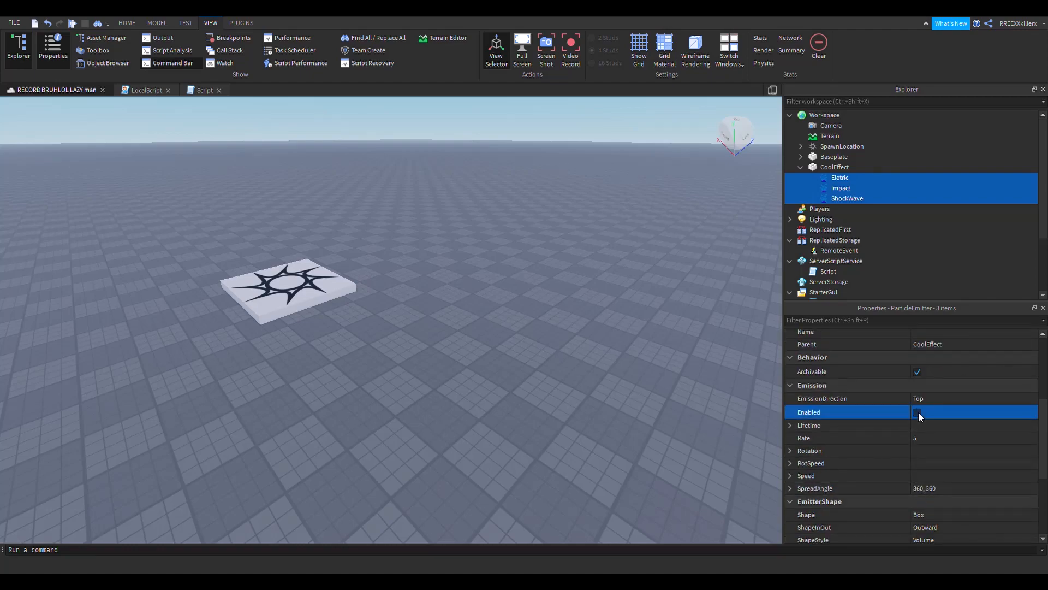
{"action": "scroll", "coordinate": [451, 339], "scroll_direction": "up", "scroll_amount": 3}
{"action": "right_click_drag", "start_coordinate": [448, 335], "coordinate": [449, 339]}
{"action": "scroll", "coordinate": [921, 492], "scroll_direction": "down", "scroll_amount": 4}
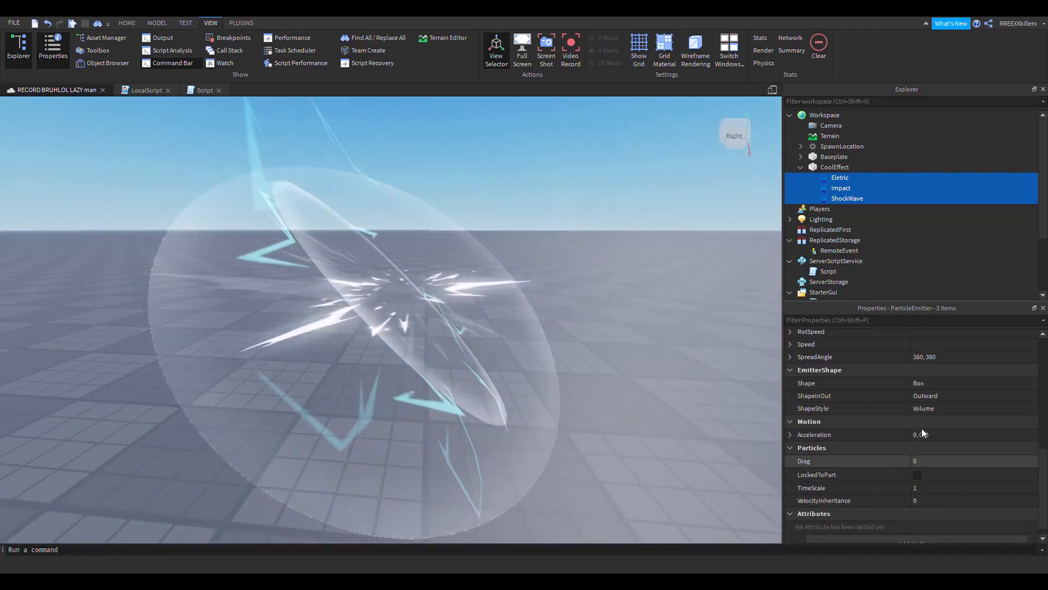
{"action": "scroll", "coordinate": [939, 479], "scroll_direction": "up", "scroll_amount": 2}
{"action": "scroll", "coordinate": [944, 416], "scroll_direction": "down", "scroll_amount": 2}
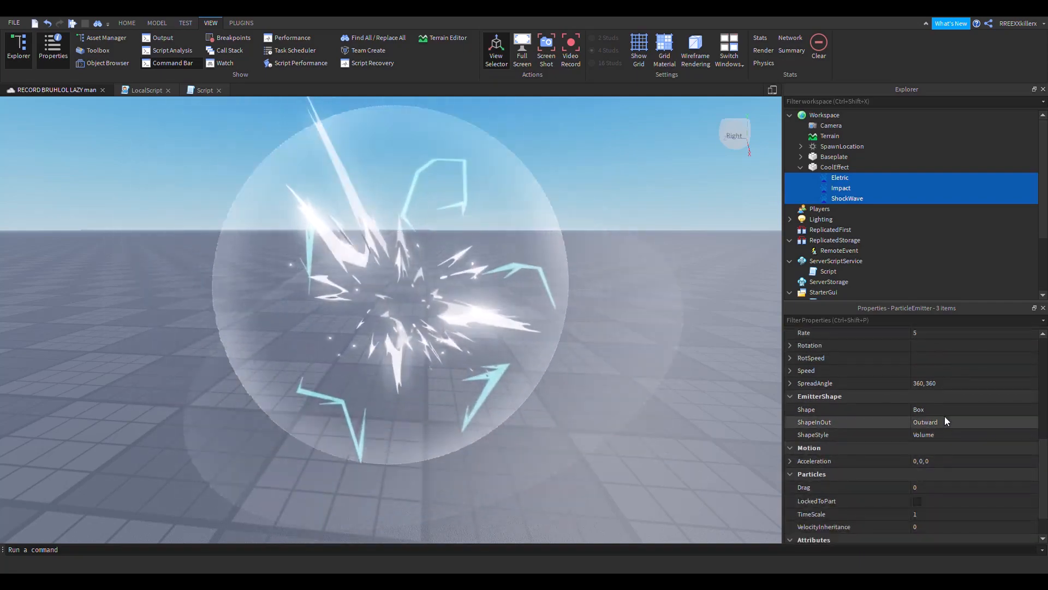
{"action": "scroll", "coordinate": [908, 431], "scroll_direction": "up", "scroll_amount": 2}
- Set the ShockWave emitter's Lifetime to 0.5
{"action": "left_click", "coordinate": [846, 197]}
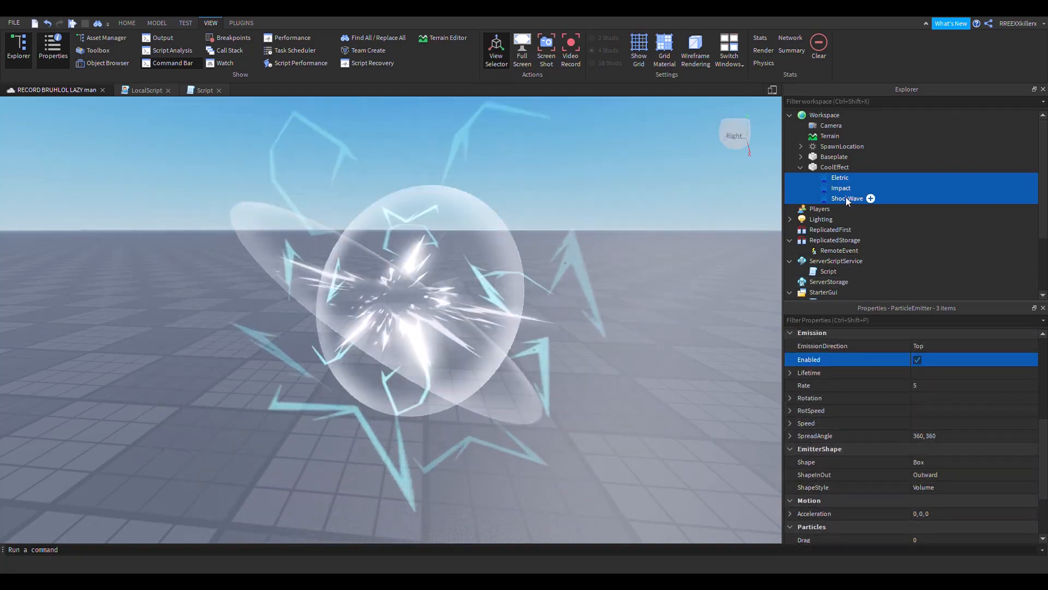
{"action": "left_click", "coordinate": [938, 373]}
{"action": "type", "text": ".5"}
{"action": "key", "text": "Return"}
{"action": "right_click_drag", "start_coordinate": [644, 299], "coordinate": [644, 300]}
- Edit the Eletric emitter's Lifetime and set its RotSpeed range to a minimum of -5 and a maximum of 5
{"action": "left_click", "coordinate": [840, 177]}
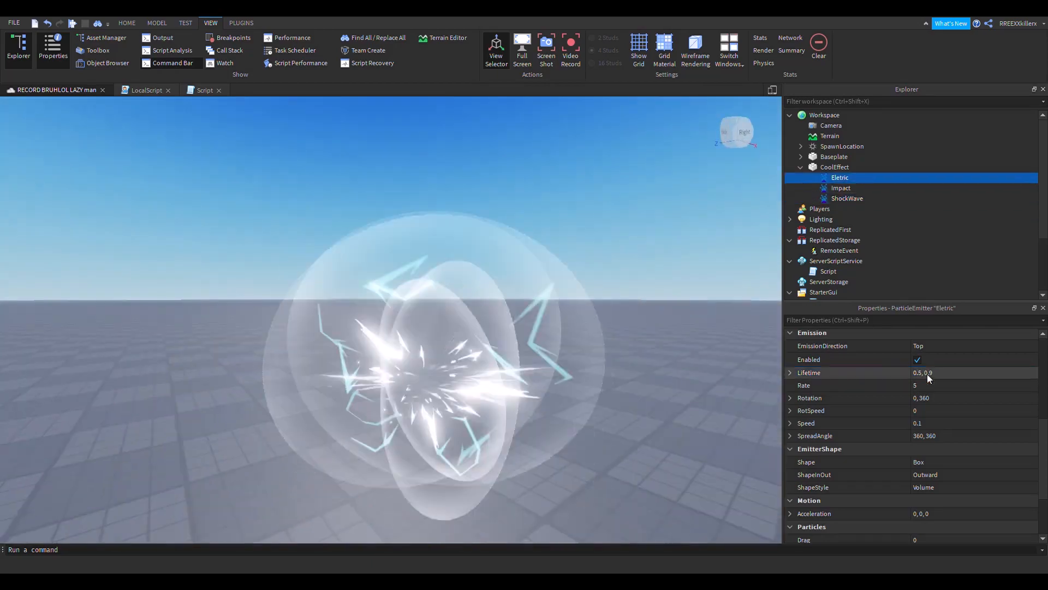
{"action": "left_click", "coordinate": [928, 375]}
{"action": "key", "text": "BackSpace"}
{"action": "scroll", "coordinate": [944, 417], "scroll_direction": "down", "scroll_amount": 3}
{"action": "scroll", "coordinate": [945, 417], "scroll_direction": "up", "scroll_amount": 1}
{"action": "left_click", "coordinate": [790, 358]}
{"action": "left_click", "coordinate": [790, 396]}
{"action": "left_click", "coordinate": [930, 371]}
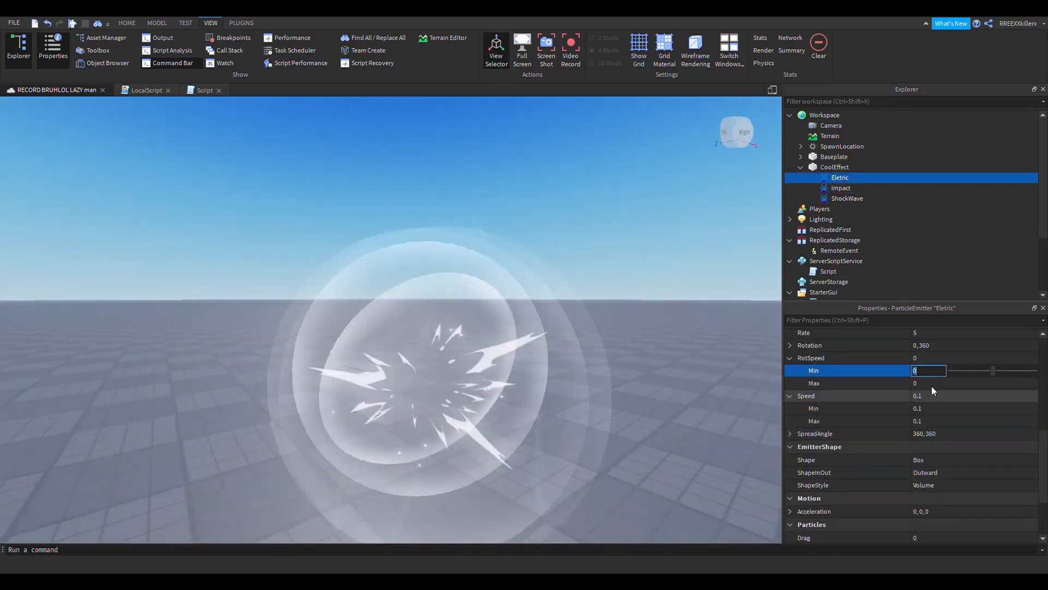
{"action": "left_click", "coordinate": [928, 384]}
{"action": "type", "text": "5"}
{"action": "key", "text": "Return"}
{"action": "left_click", "coordinate": [928, 371]}
{"action": "type", "text": "-5"}
{"action": "key", "text": "Return"}
{"action": "right_click_drag", "start_coordinate": [639, 394], "coordinate": [639, 395]}
- Disable the Eletric, Impact and ShockWave emitters inside CoolEffect together
{"action": "left_click", "coordinate": [841, 188]}
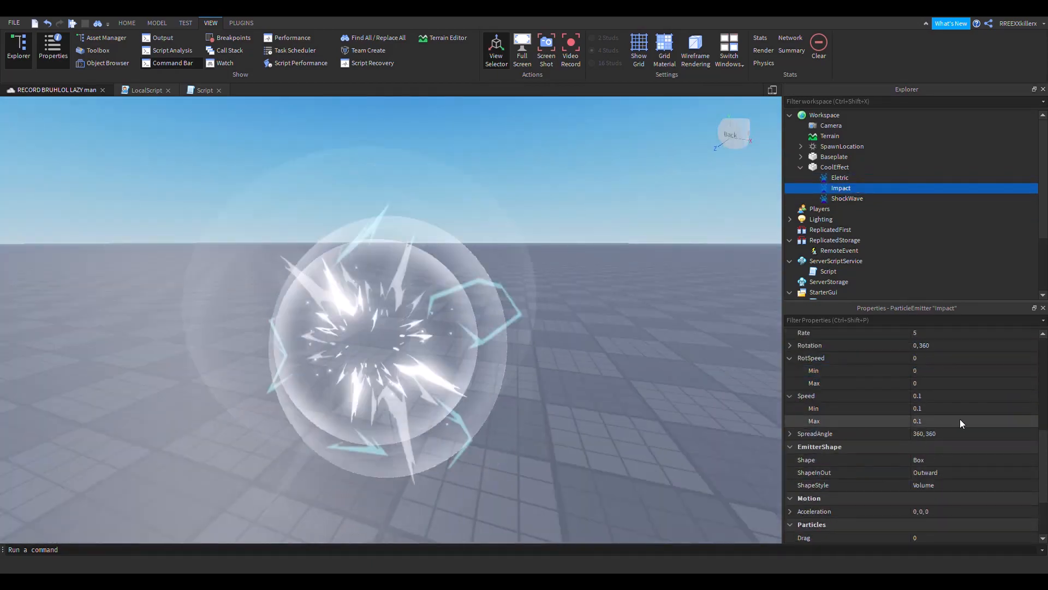
{"action": "left_click", "coordinate": [950, 410]}
{"action": "left_click", "coordinate": [835, 179]}
{"action": "left_click", "coordinate": [837, 194], "text": "shift"}
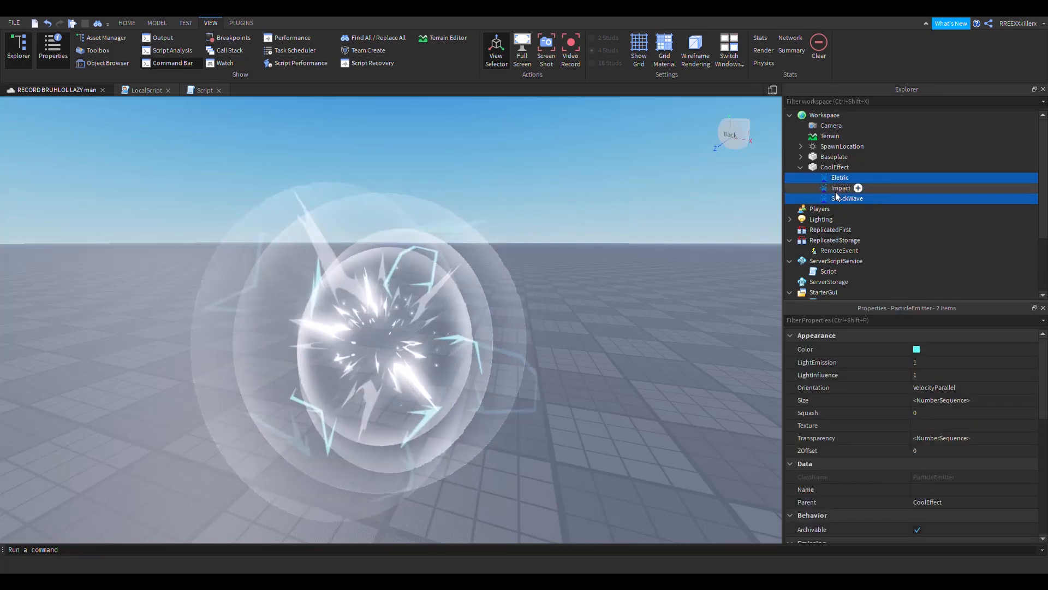
{"action": "left_click", "coordinate": [918, 413]}
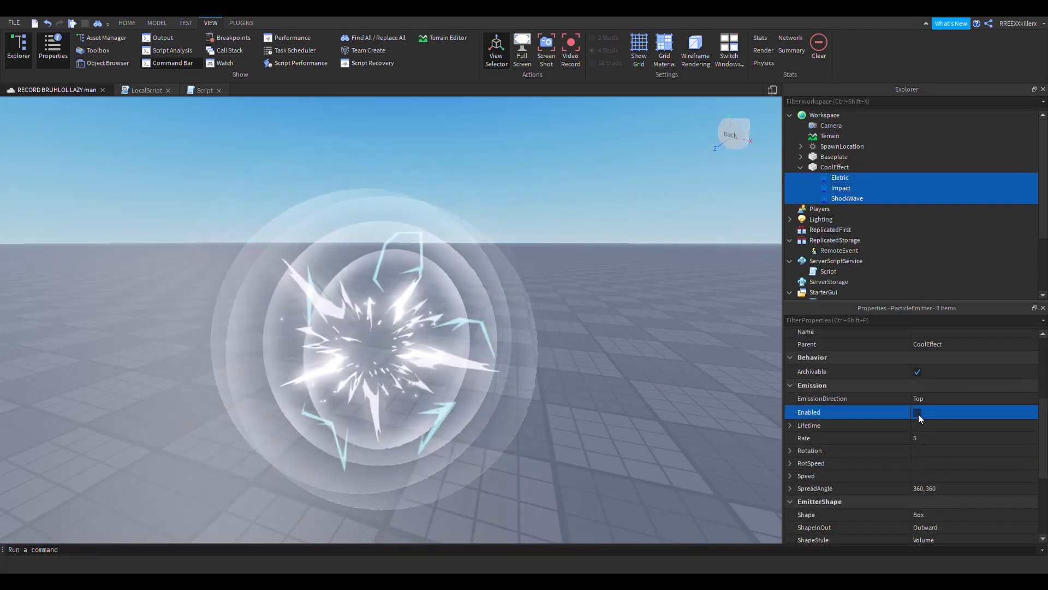
- Move the CoolEffect part from Workspace back into ReplicatedStorage
{"action": "left_click", "coordinate": [821, 167]}
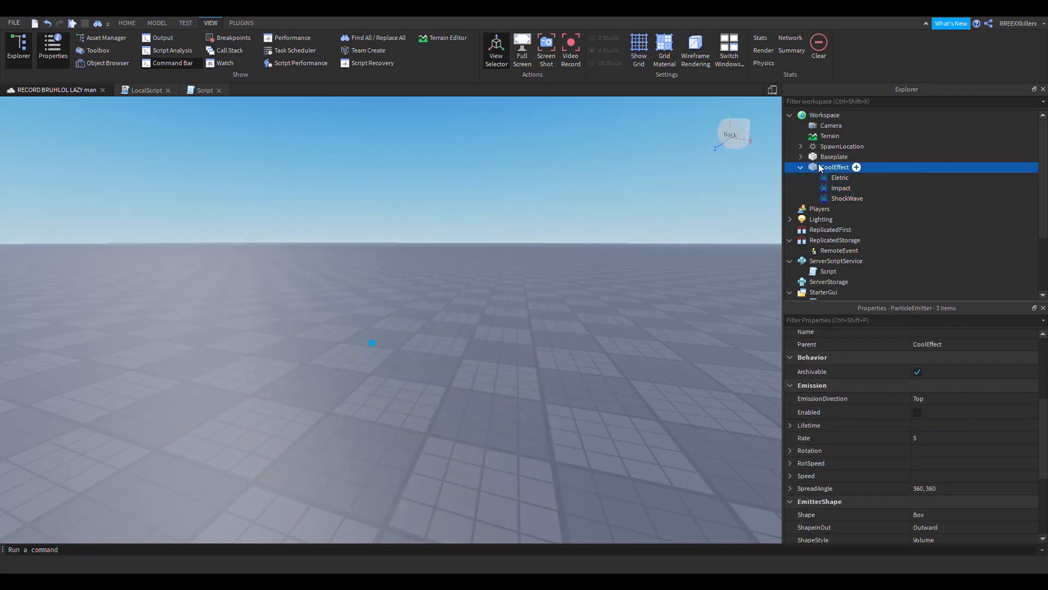
{"action": "left_click_drag", "start_coordinate": [821, 167], "coordinate": [883, 241]}
{"action": "left_click_drag", "start_coordinate": [816, 169], "coordinate": [867, 253]}
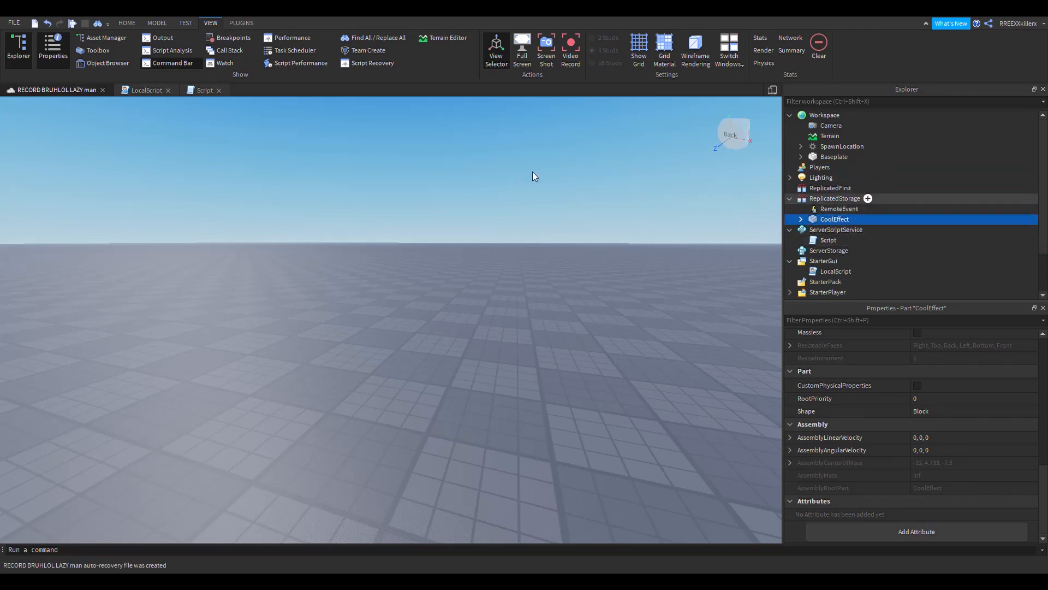
- Set the Eletric emit count on line 7 of the server Script to 5
{"action": "left_click", "coordinate": [200, 90]}
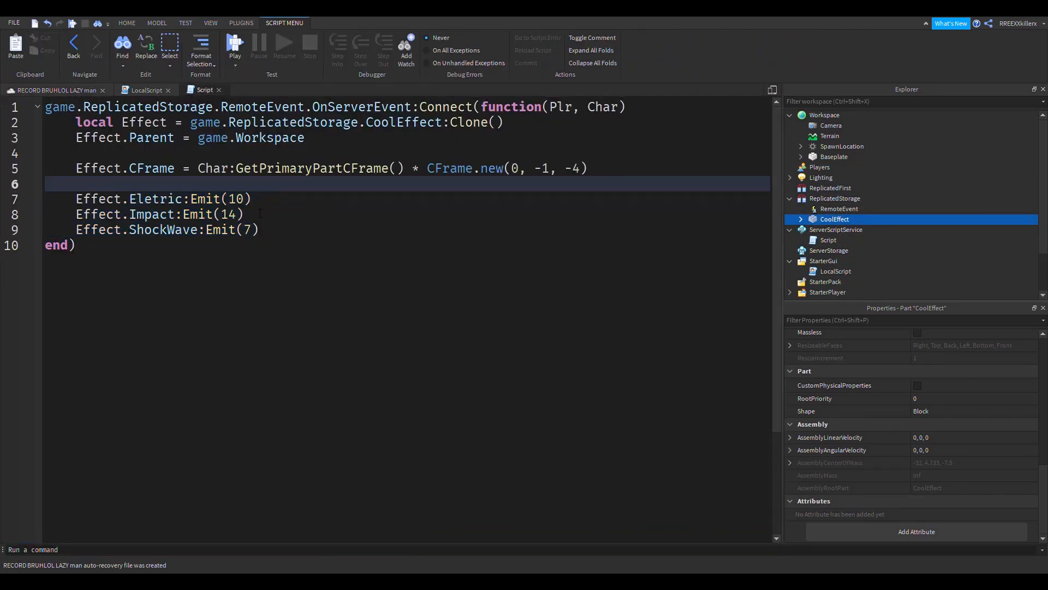
{"action": "left_click_drag", "start_coordinate": [245, 202], "coordinate": [241, 202]}
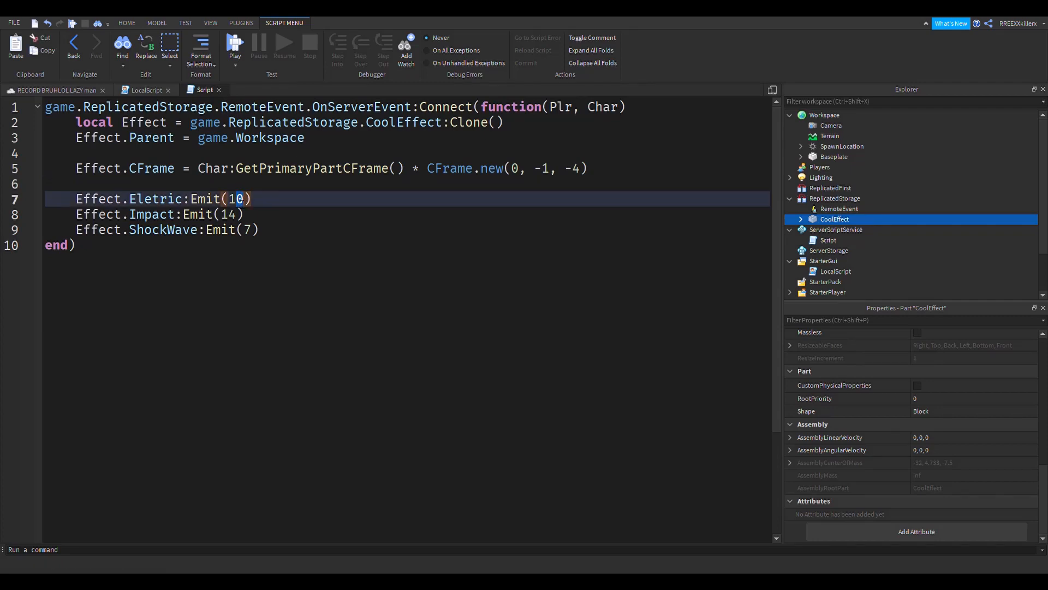
{"action": "key", "text": "BackSpace"}
{"action": "key", "text": "BackSpace"}
{"action": "type", "text": "5"}
{"action": "key", "text": "Down"}
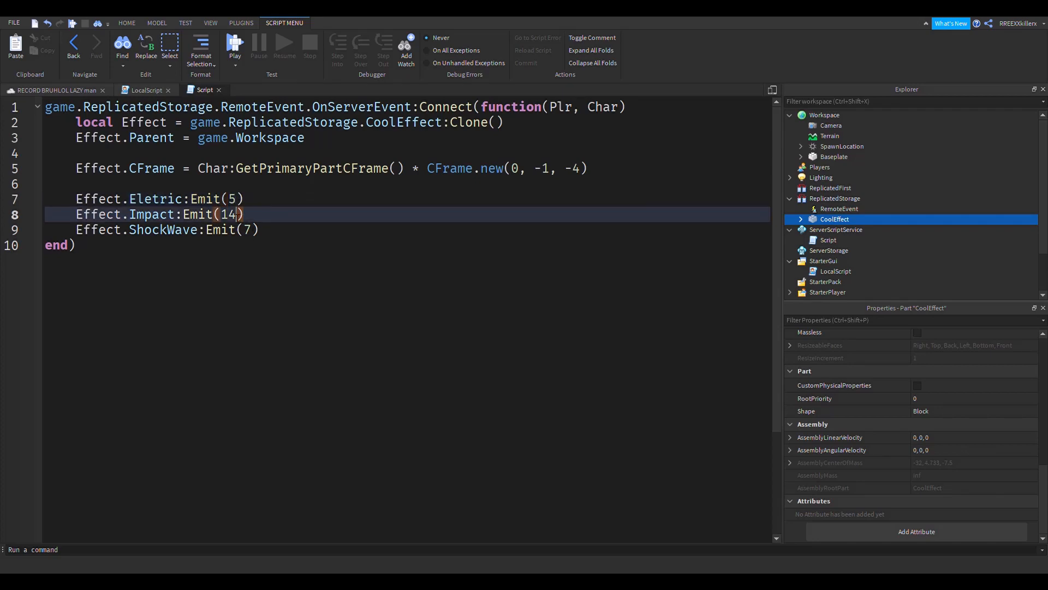
- Set the Impact emit count to 8 and the ShockWave emit count to 9
{"action": "key", "text": "shift+Left"}
{"action": "key", "text": "shift+Left"}
{"action": "type", "text": "8"}
{"action": "double_click", "coordinate": [248, 231]}
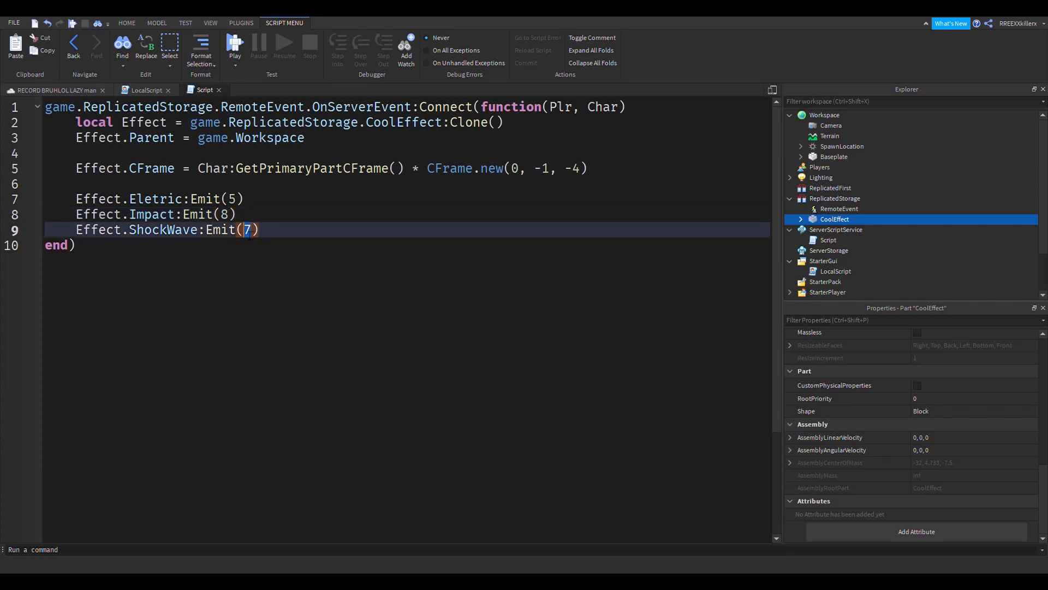
{"action": "type", "text": "9"}
- Add a wait(2) statement below the ShockWave emit line, followed by a new line
{"action": "left_click", "coordinate": [282, 230]}
{"action": "key", "text": "Return"}
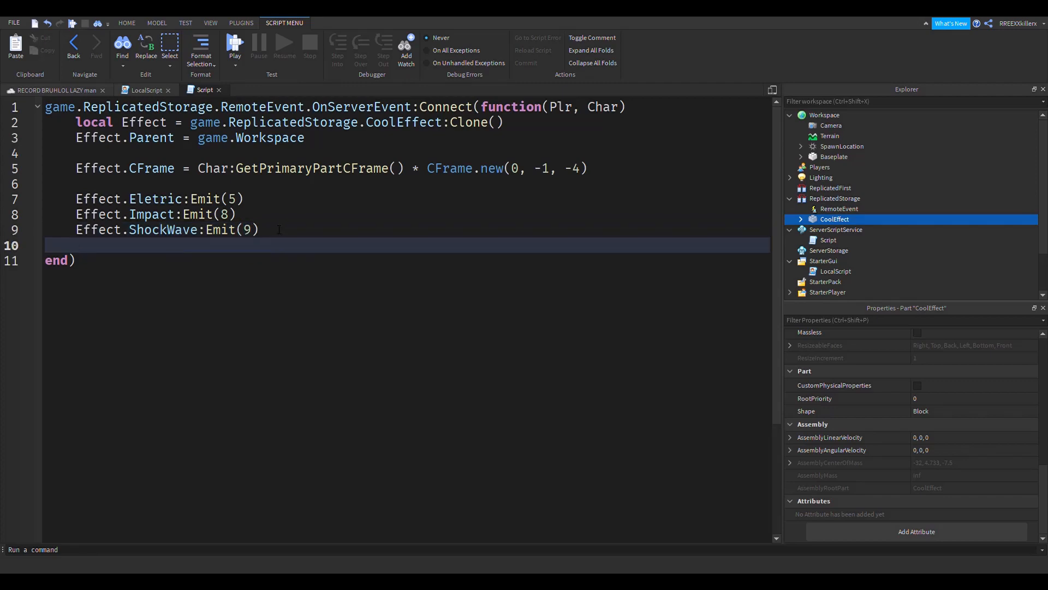
{"action": "type", "text": "wait("}
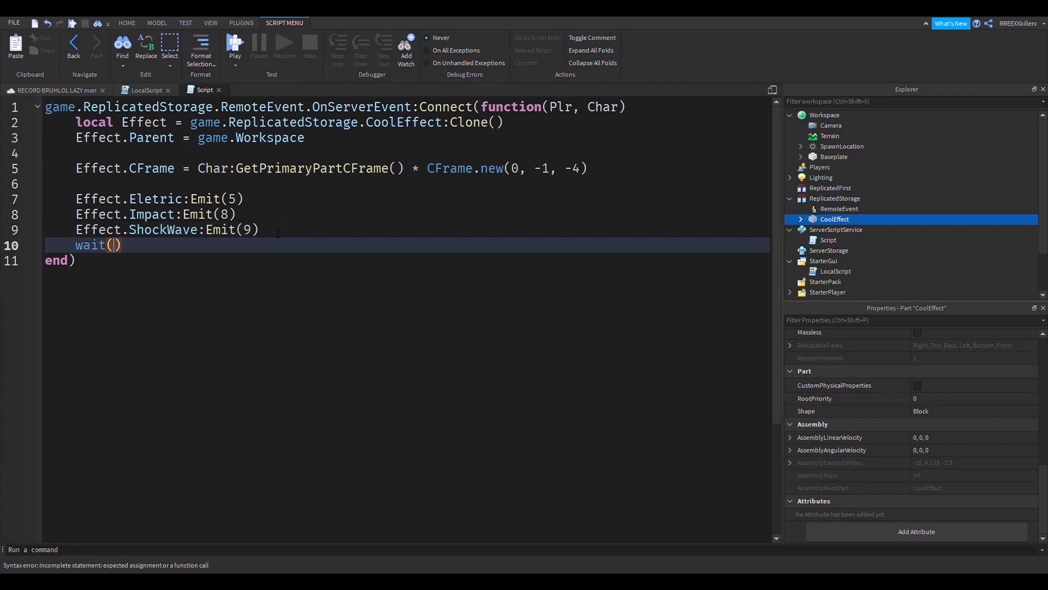
{"action": "scroll", "coordinate": [929, 430], "scroll_direction": "up", "scroll_amount": 5}
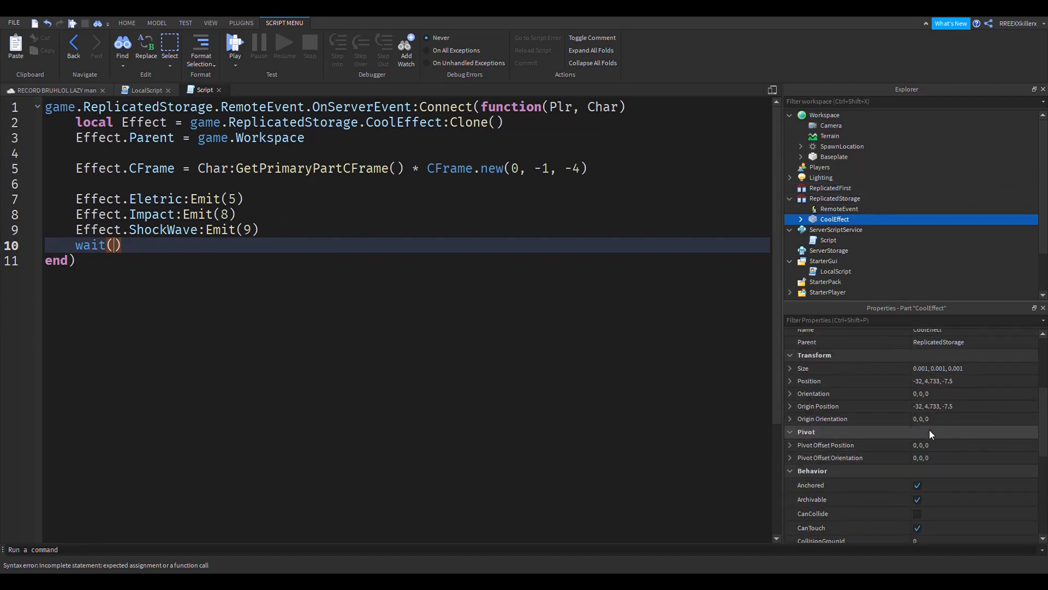
{"action": "scroll", "coordinate": [930, 430], "scroll_direction": "up", "scroll_amount": 2}
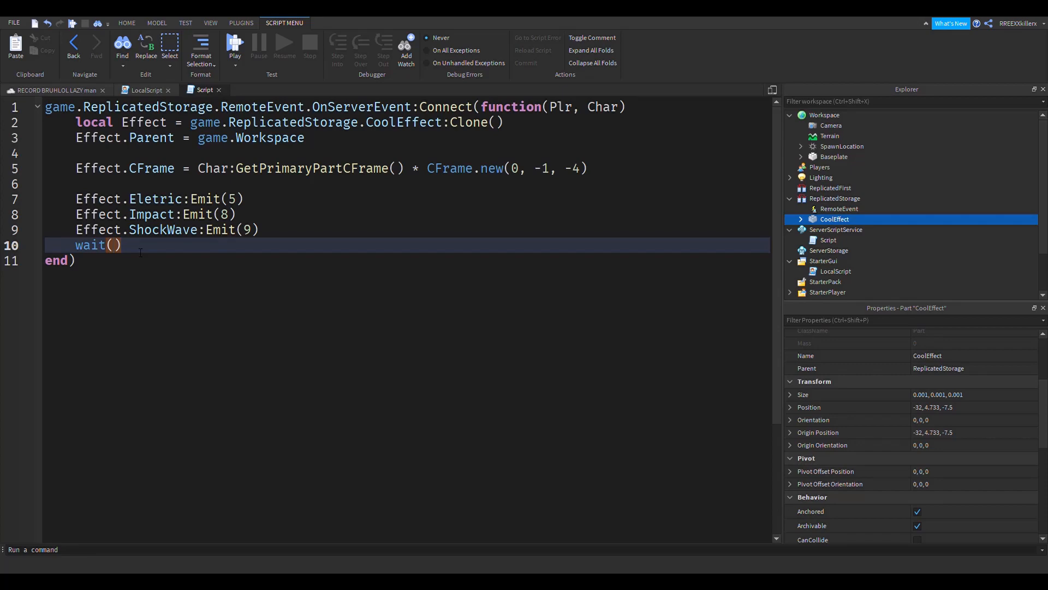
{"action": "type", "text": "2)"}
{"action": "key", "text": "Return"}
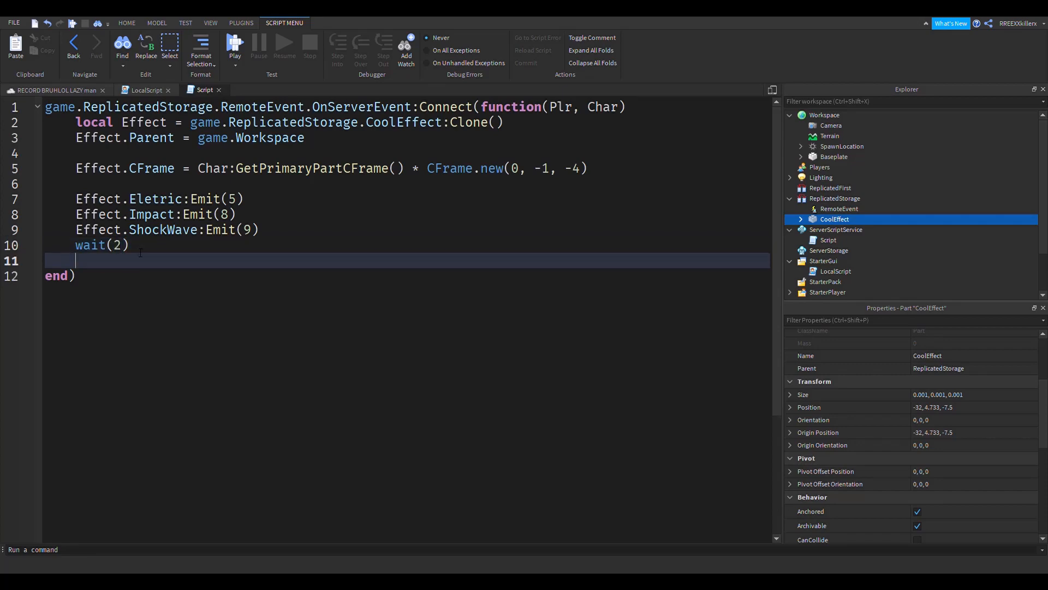
- Add an Effect:Destroy() call on line 11 of the server Script, below wait(2)
{"action": "type", "text": "ef"}
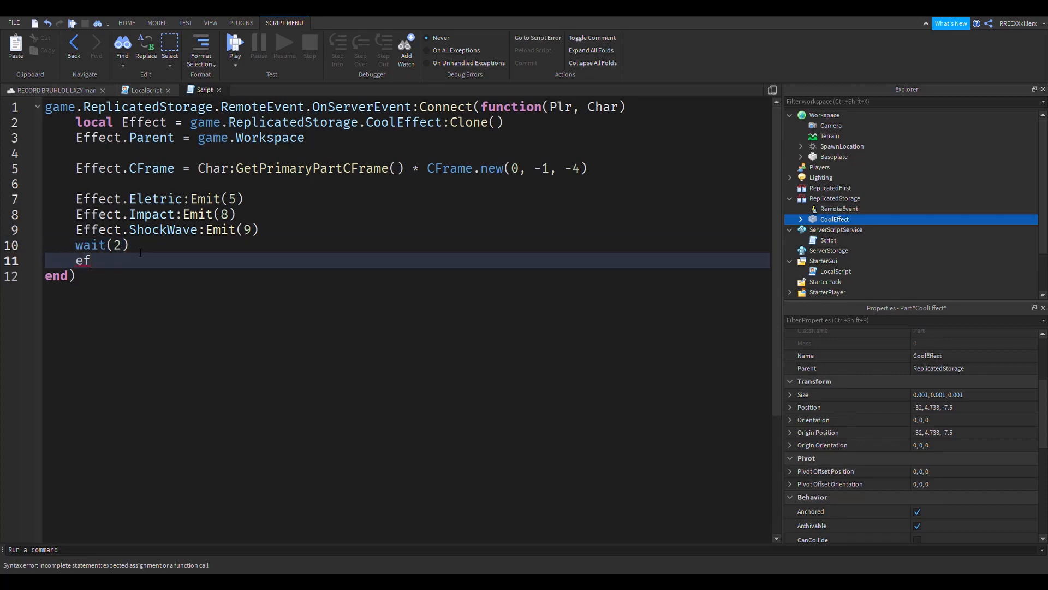
{"action": "key", "text": "Tab"}
{"action": "type", "text": ":Destroy("}
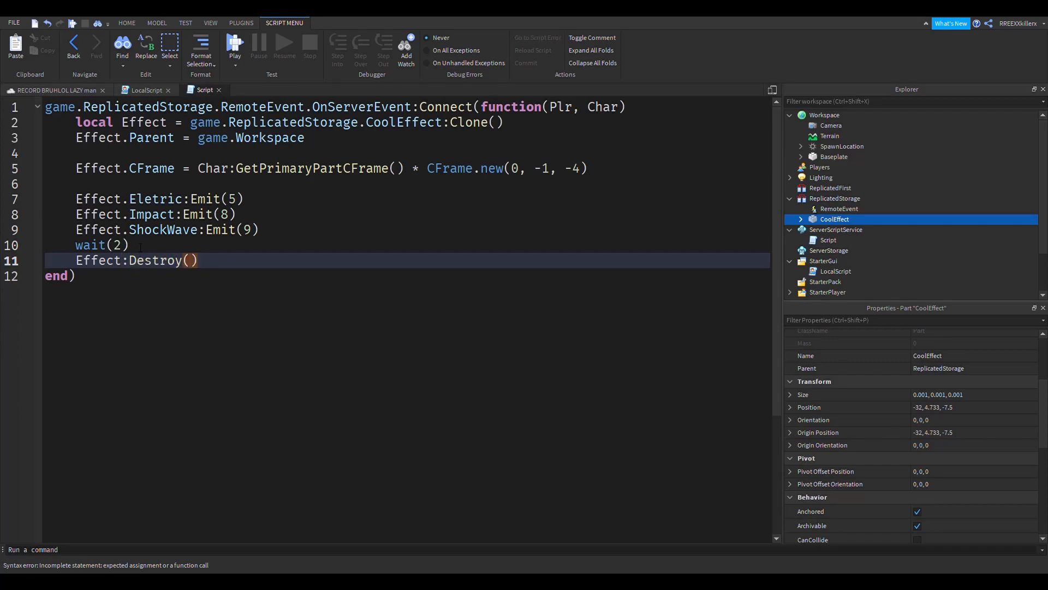
- Start a playtest, walk the character off the spawn pad and trigger the hit effect repeatedly, examining how it plays before the character
{"action": "left_click", "coordinate": [232, 46]}
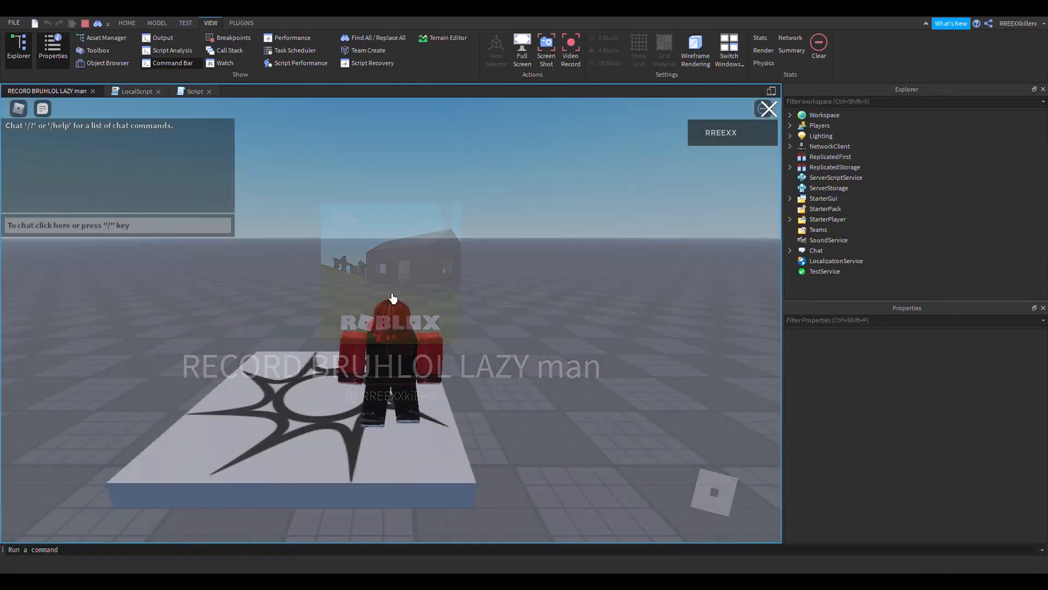
{"action": "key", "text": "w"}
{"action": "key", "text": "e"}
{"action": "right_click_drag", "start_coordinate": [442, 400], "coordinate": [442, 400]}
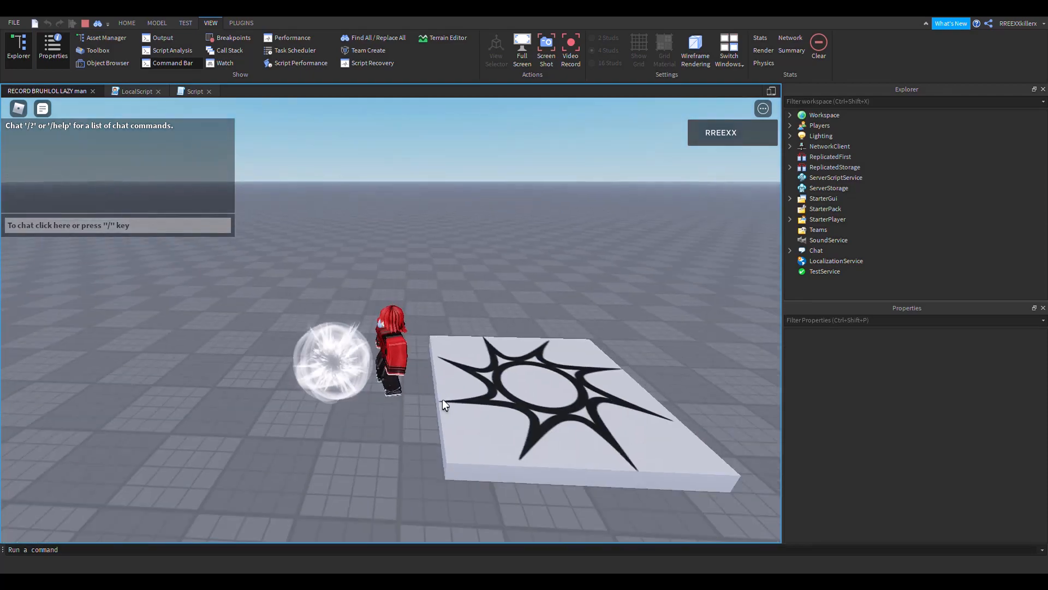
{"action": "scroll", "coordinate": [443, 400], "scroll_direction": "up", "scroll_amount": 3}
{"action": "key", "text": "e"}
{"action": "key", "text": "d"}
{"action": "scroll", "coordinate": [443, 400], "scroll_direction": "down", "scroll_amount": 3}
{"action": "scroll", "coordinate": [443, 400], "scroll_direction": "up", "scroll_amount": 3}
{"action": "key", "text": "e"}
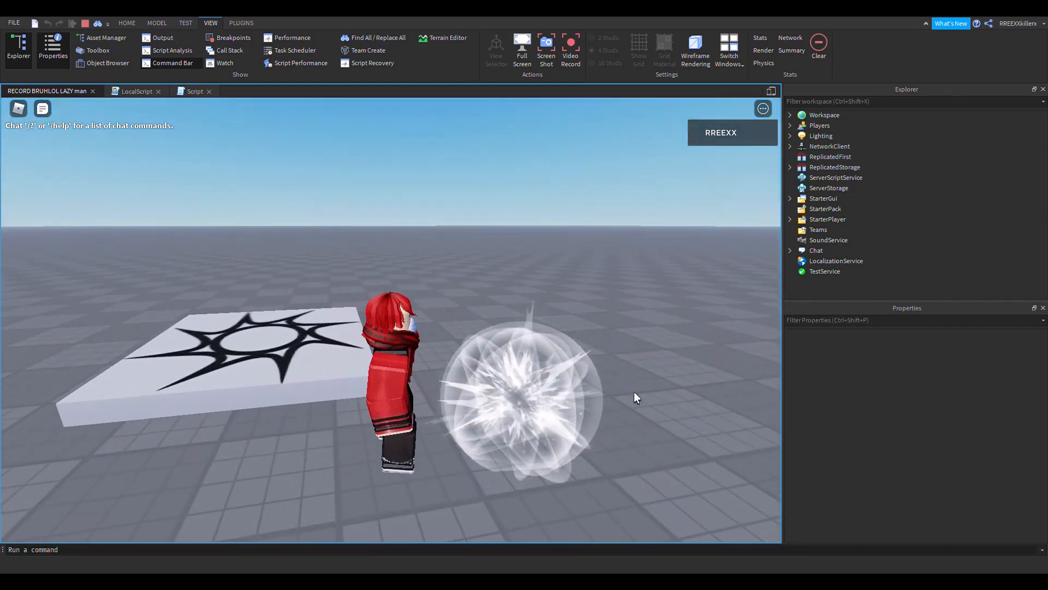
- Walk the character to other spots on the baseplate and retrigger the hit effect, examining its placement from different angles and distances
{"action": "right_click_drag", "start_coordinate": [546, 382], "coordinate": [546, 383]}
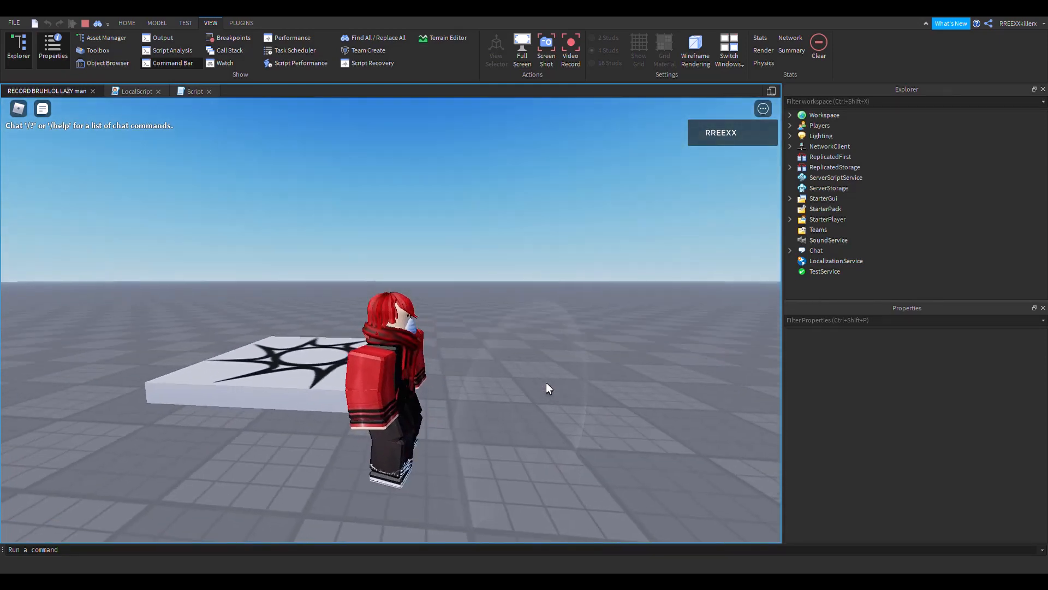
{"action": "key", "text": "e"}
{"action": "key", "text": "a"}
{"action": "right_click_drag", "start_coordinate": [594, 432], "coordinate": [594, 431]}
{"action": "scroll", "coordinate": [594, 431], "scroll_direction": "down", "scroll_amount": 2}
{"action": "key", "text": "d"}
{"action": "key", "text": "e"}
{"action": "scroll", "coordinate": [594, 431], "scroll_direction": "up", "scroll_amount": 2}
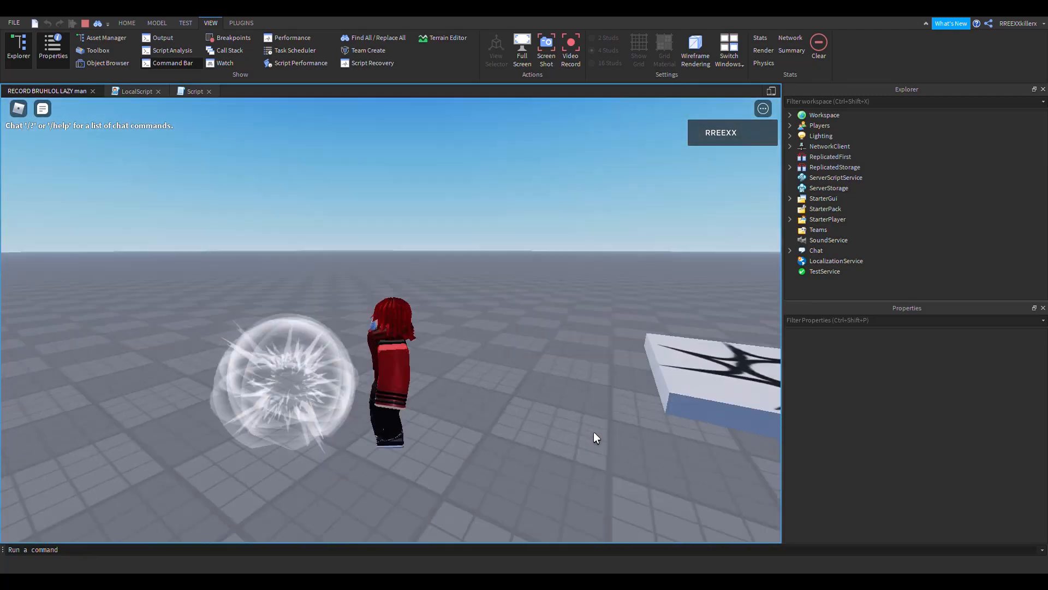
{"action": "scroll", "coordinate": [594, 431], "scroll_direction": "up", "scroll_amount": 2}
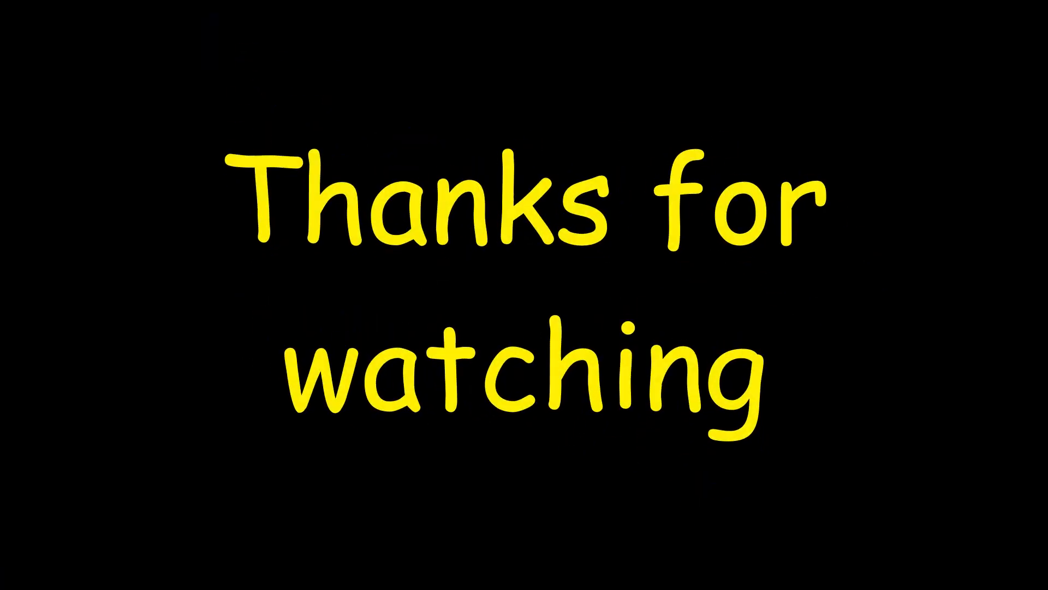